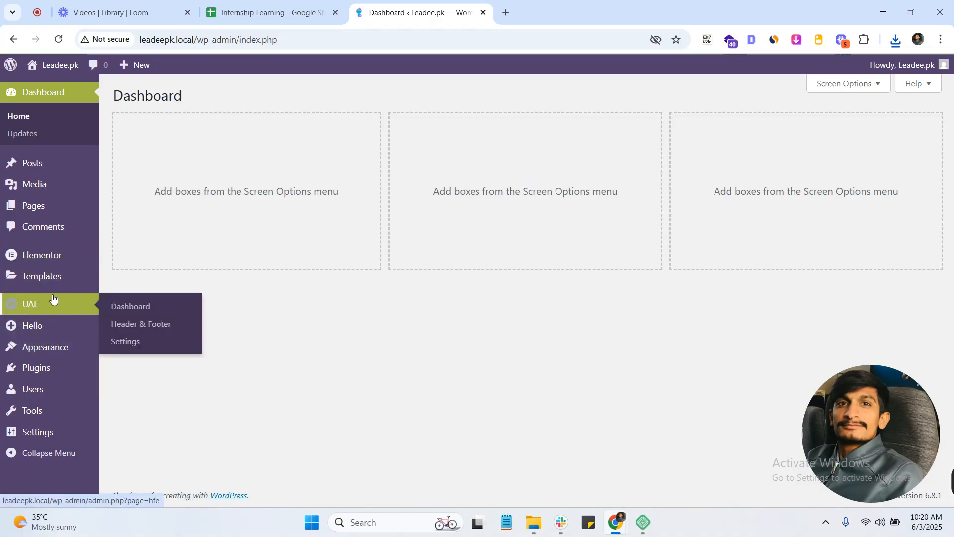
Step: Rename the "Elementor #68" template to "Header" in the UAE Header & Footer template list
left_click(155, 325)
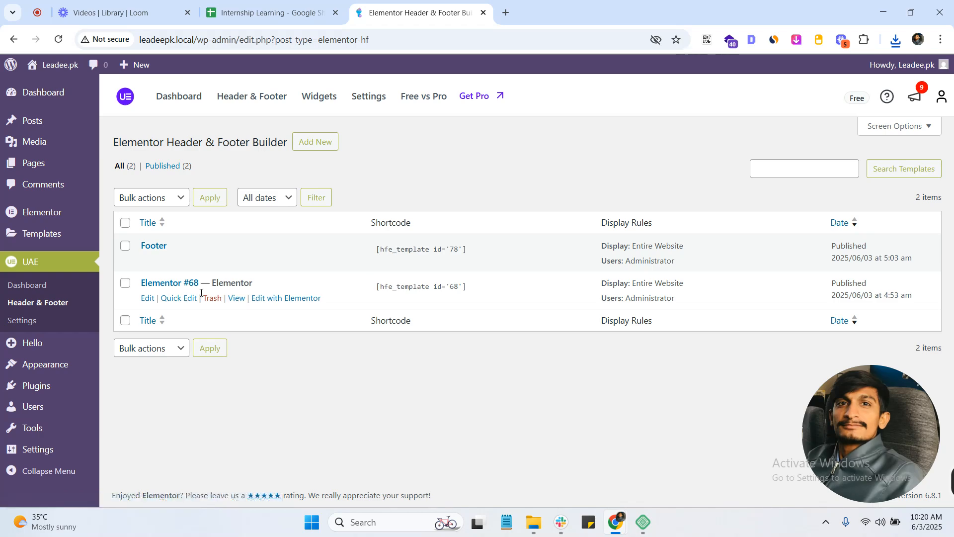
left_click(177, 299)
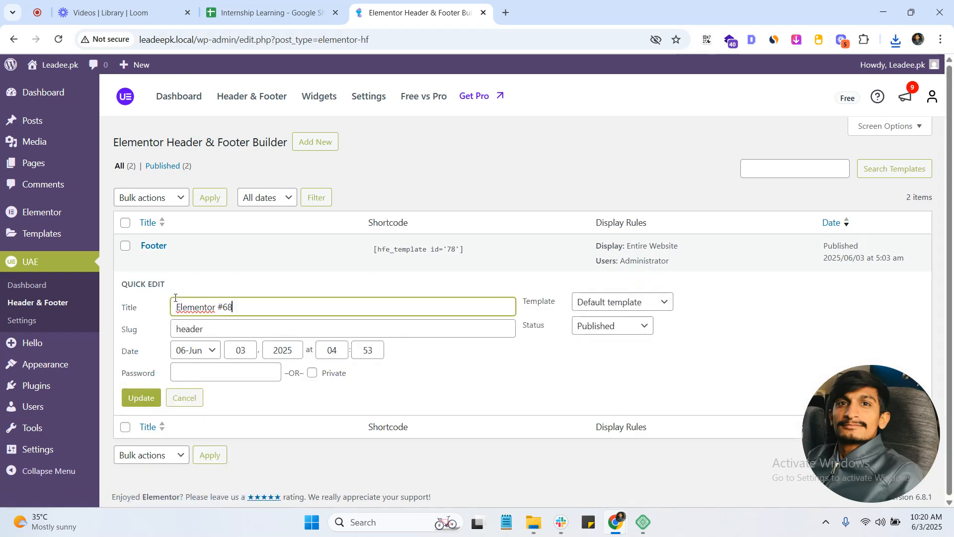
triple_click(274, 308)
type("Header")
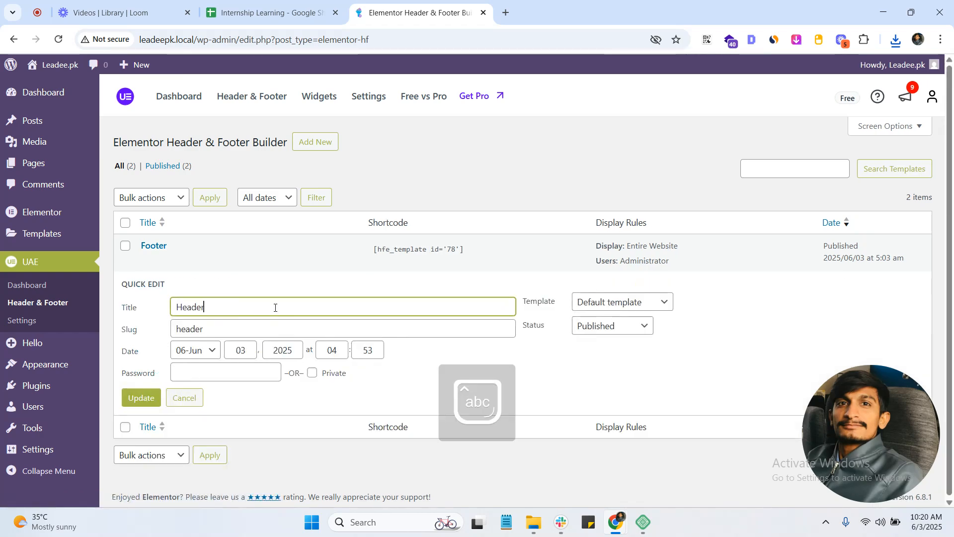
left_click(139, 398)
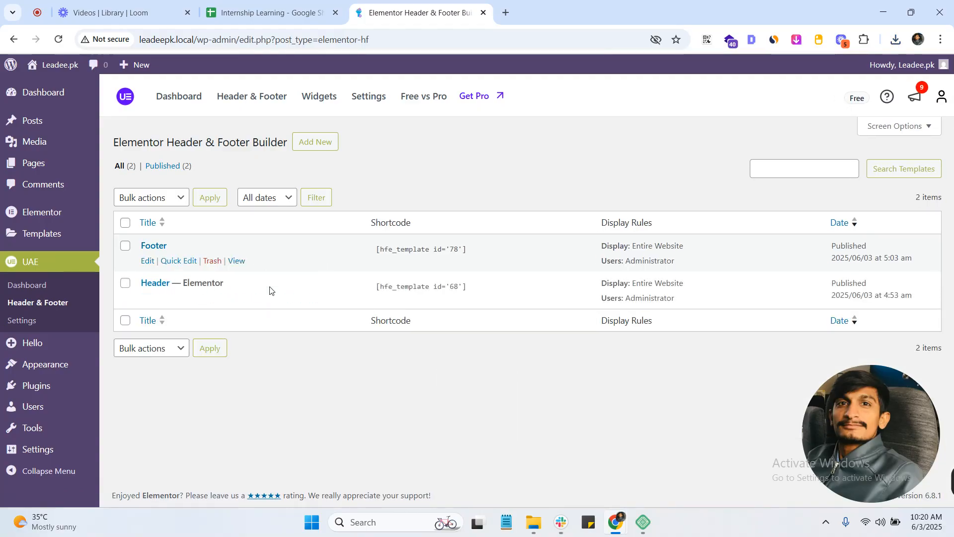
left_click(463, 288)
left_click(417, 312)
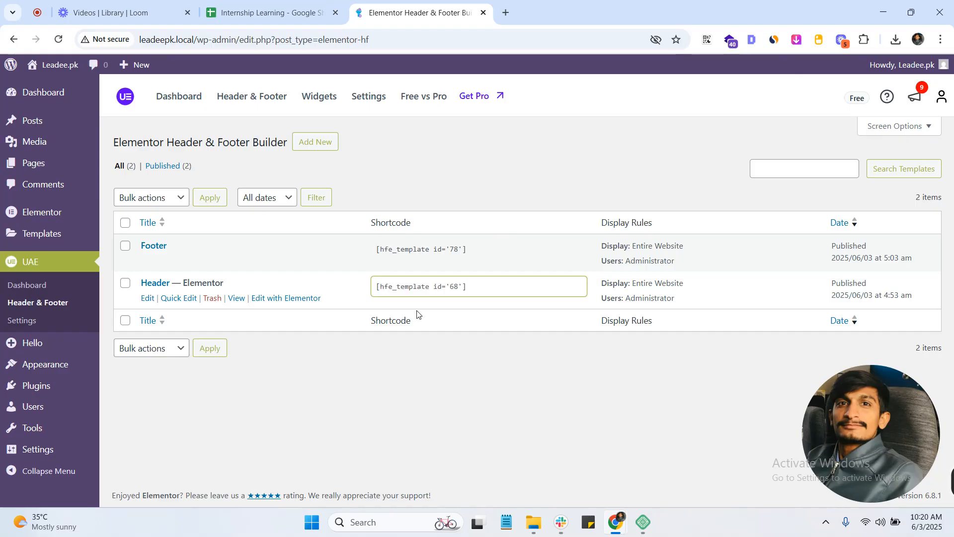
Step: Open the Footer template's settings, set the type of template to Footer and update the template
left_click(42, 302)
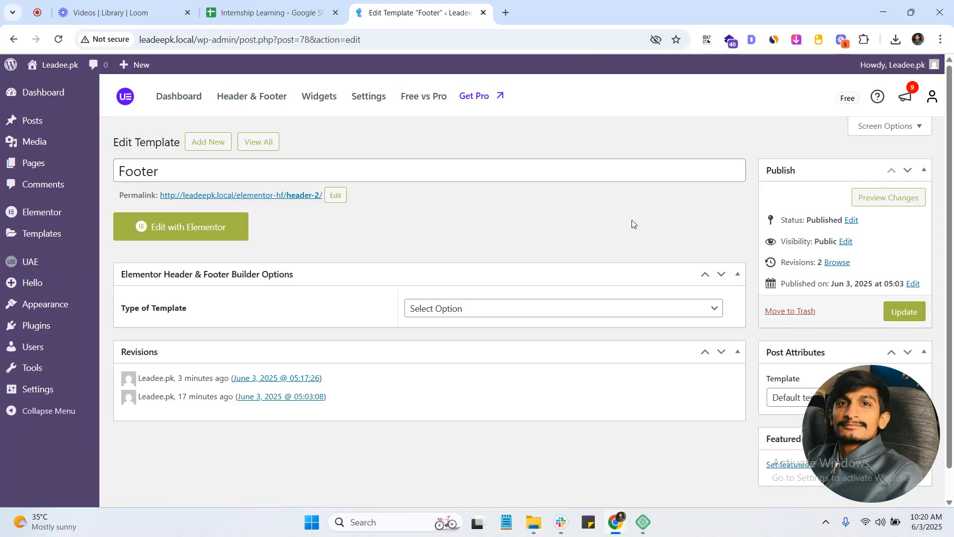
left_click(467, 311)
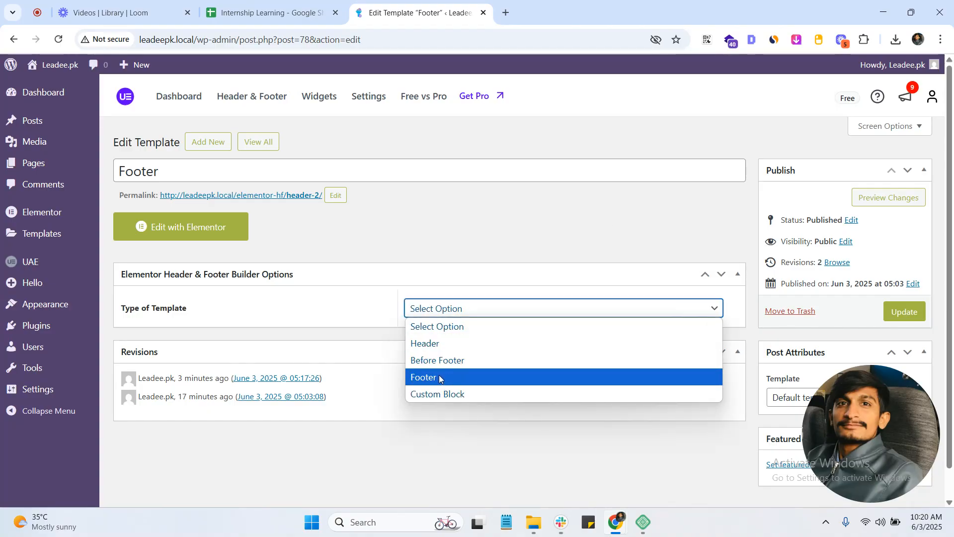
left_click(440, 378)
left_click(453, 356)
left_click(358, 337)
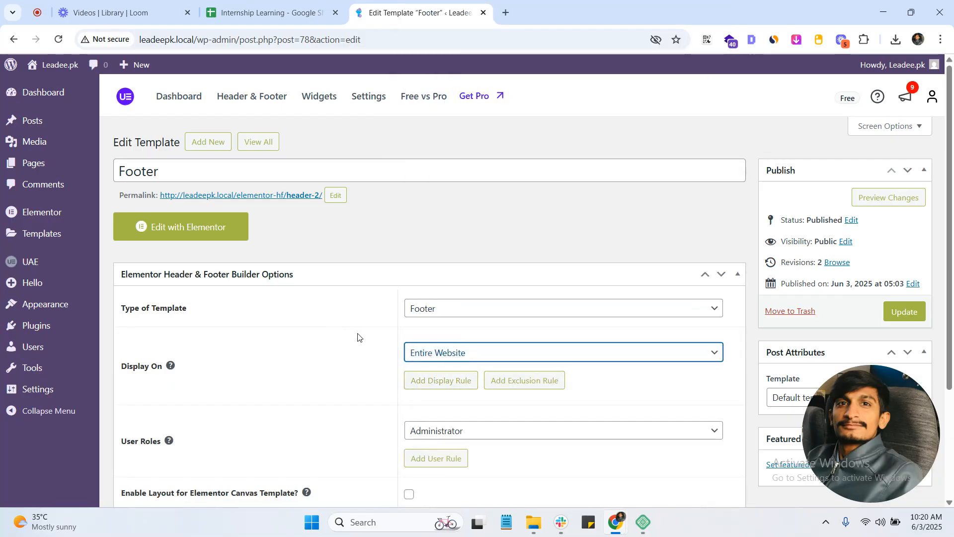
scroll(486, 292, "down", 2)
scroll(446, 340, "up", 1)
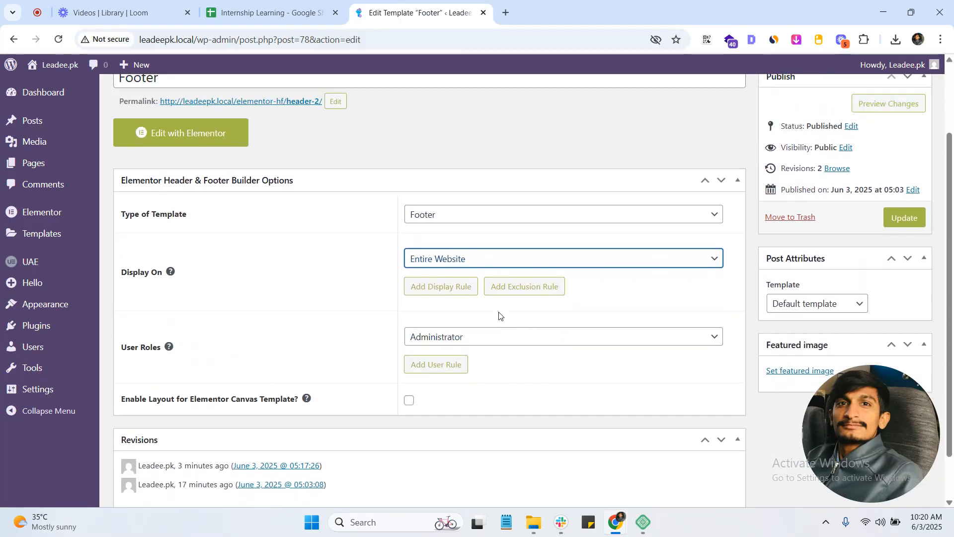
left_click(903, 224)
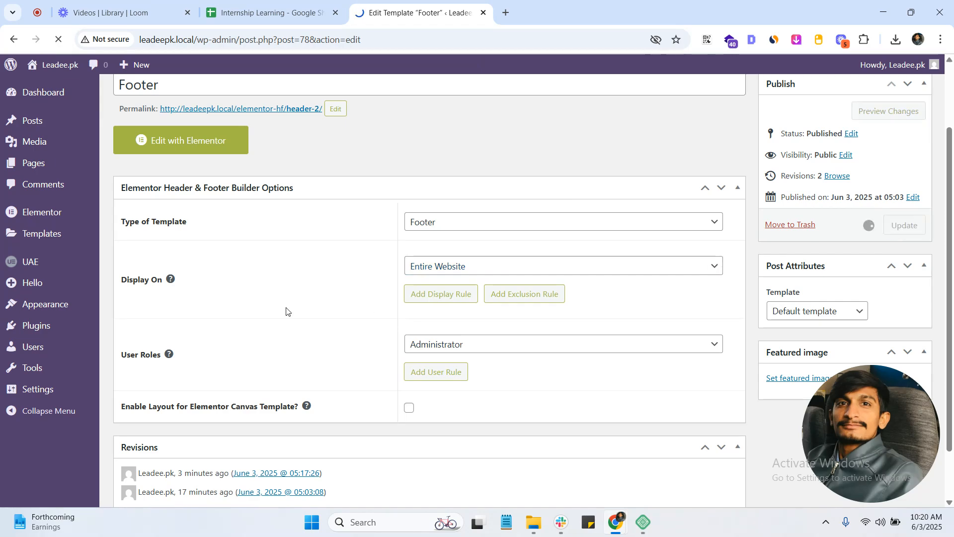
scroll(886, 206, "down", 2)
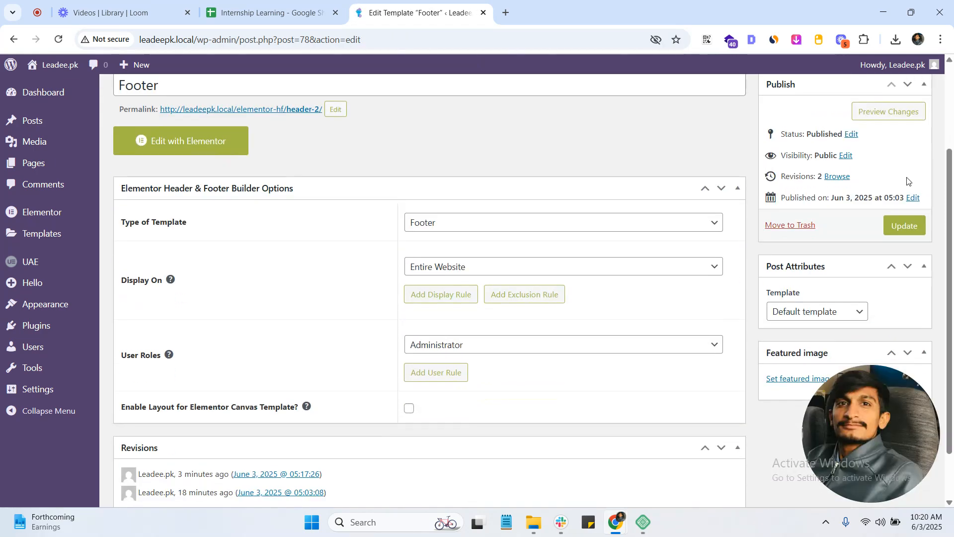
scroll(845, 172, "up", 2)
left_click(919, 168)
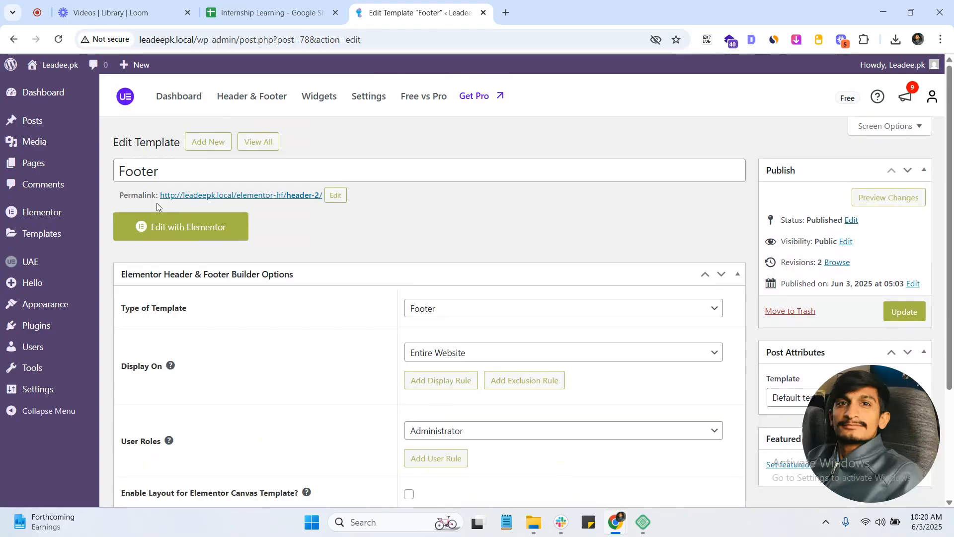
Step: Open the Footer template in the Elementor editor
left_click(166, 226)
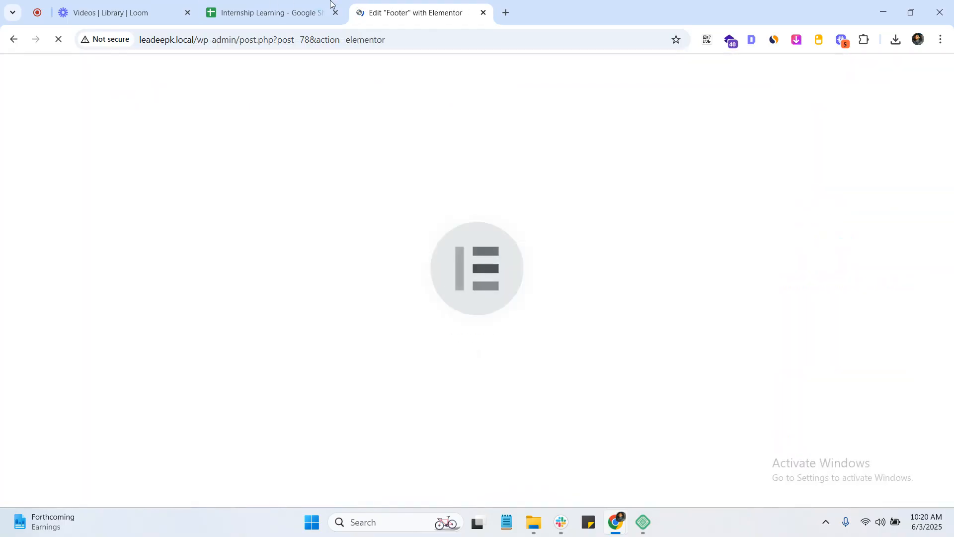
left_click(325, 9)
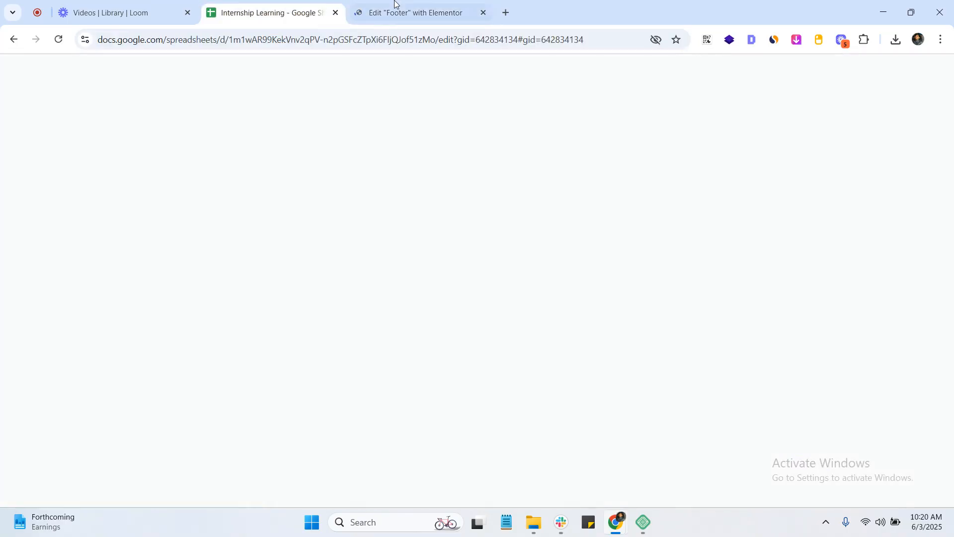
key("ctrl+Tab")
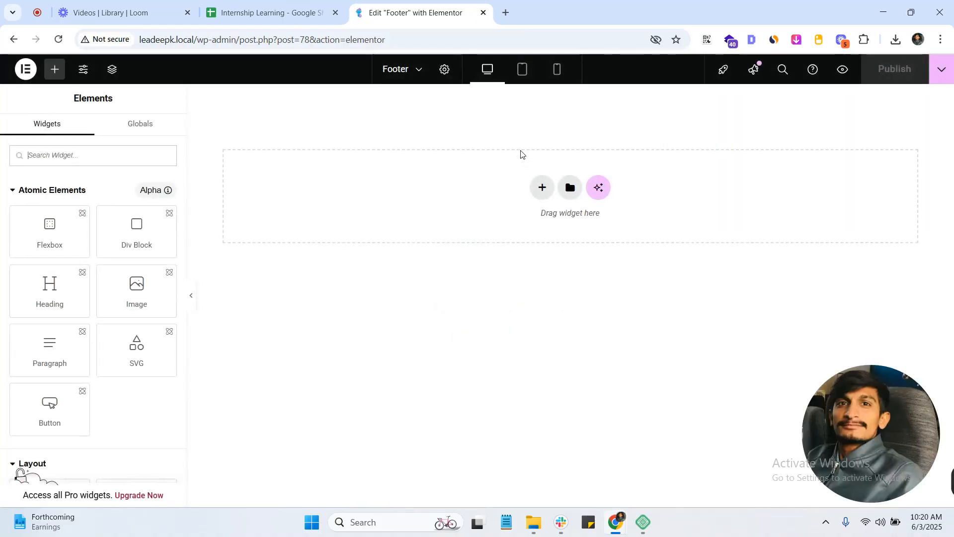
Step: Add a single-column Flexbox container with downward direction to the footer
left_click(542, 190)
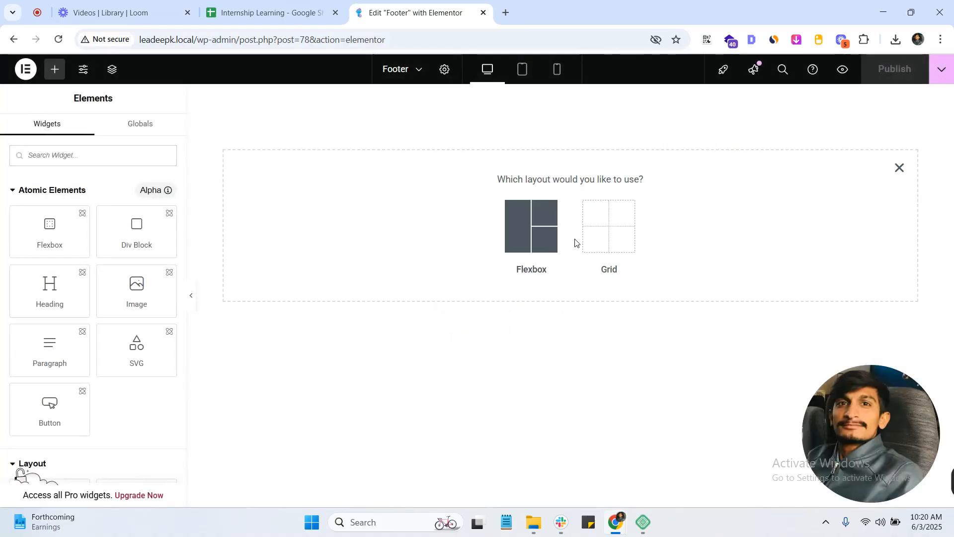
left_click(520, 239)
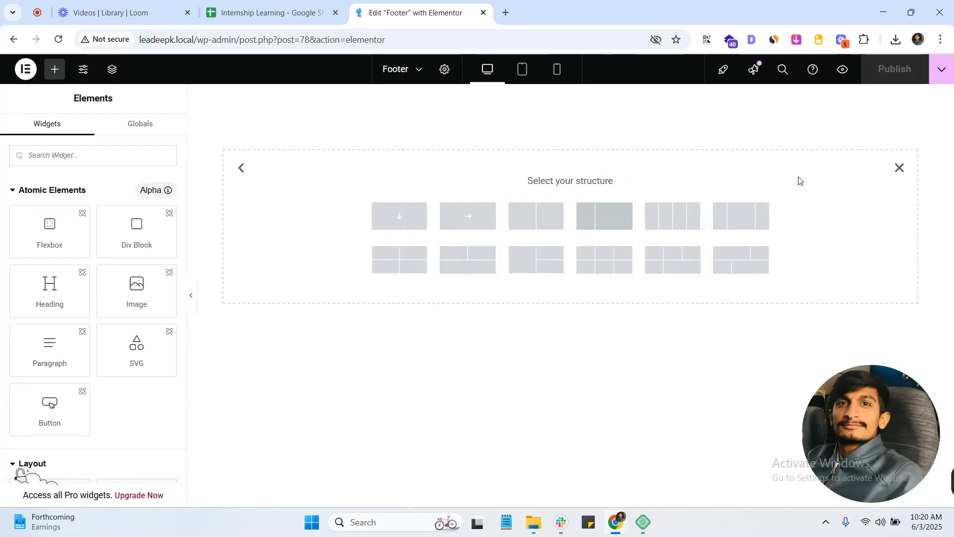
left_click(900, 167)
left_click(541, 188)
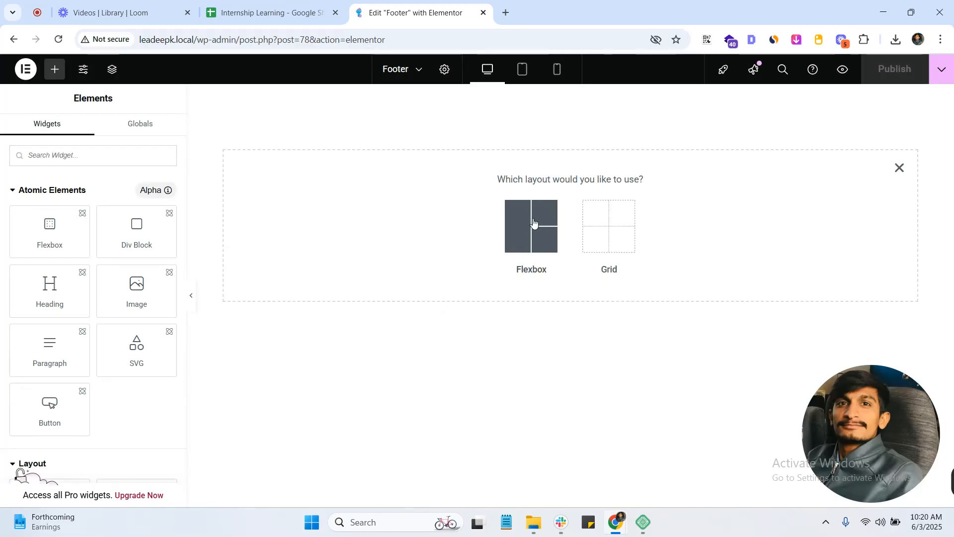
left_click(541, 232)
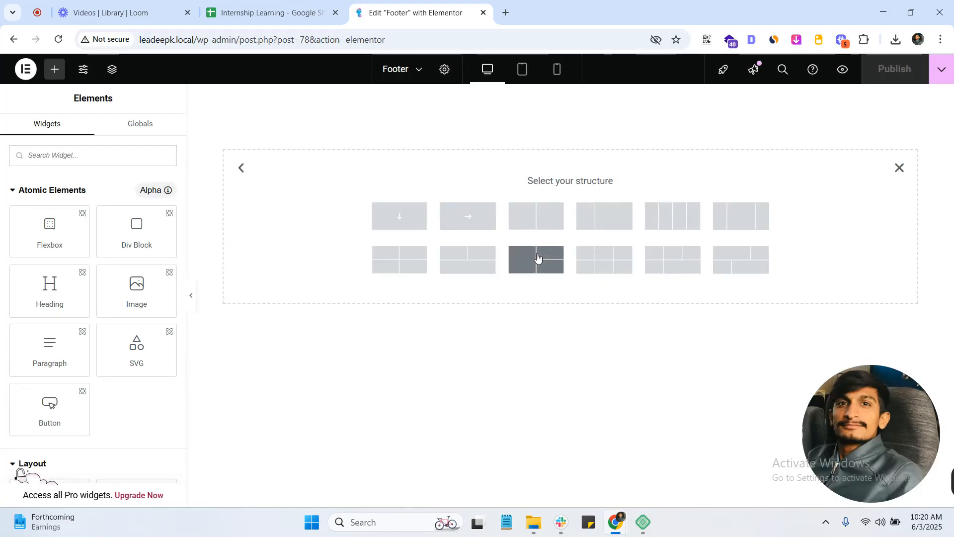
left_click(398, 220)
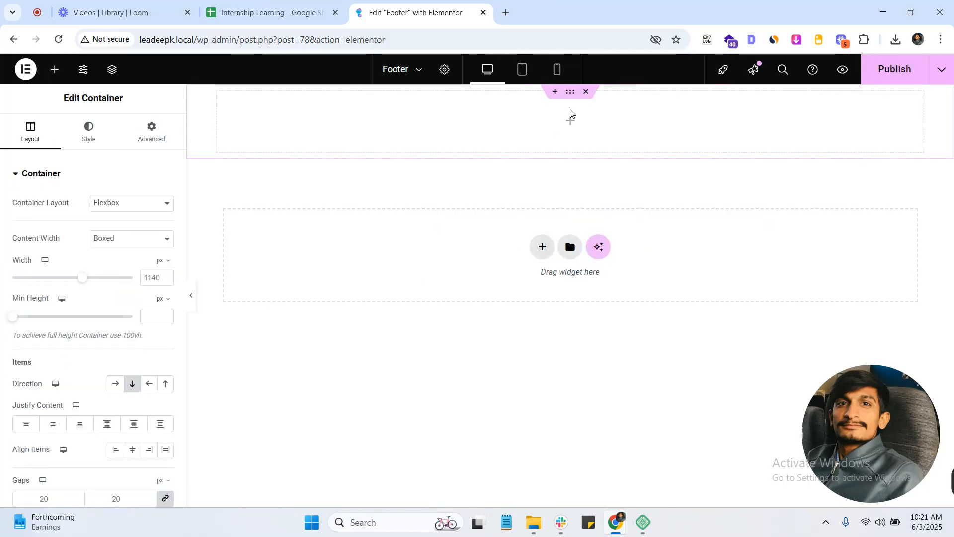
Step: Set the container's margin and padding to 0 on all sides and its content width to Full Width
left_click(557, 69)
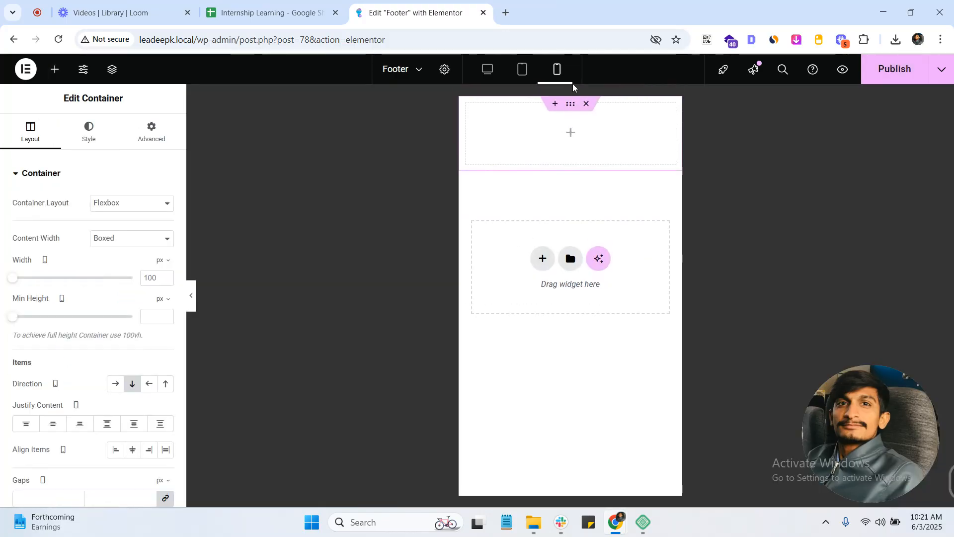
left_click(489, 69)
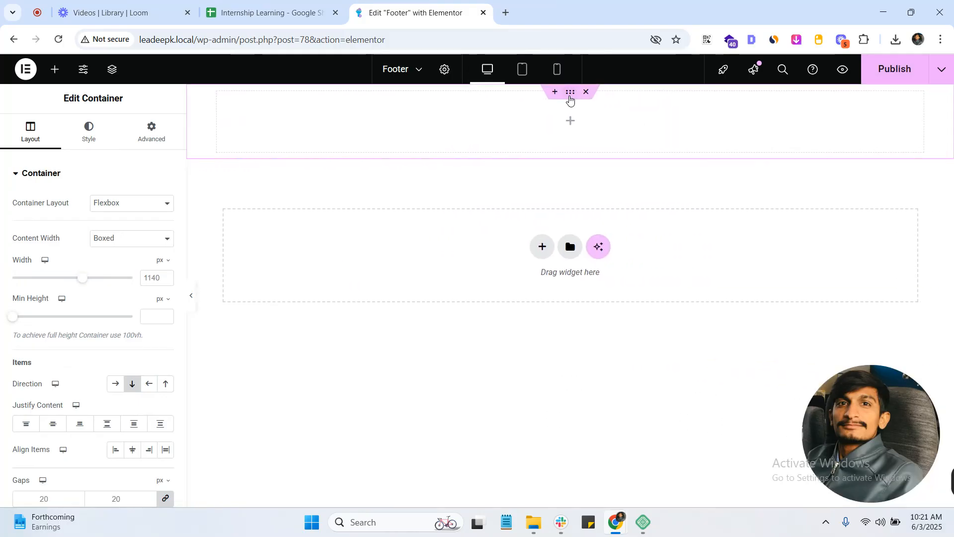
left_click(151, 131)
left_click(165, 217)
left_click(165, 264)
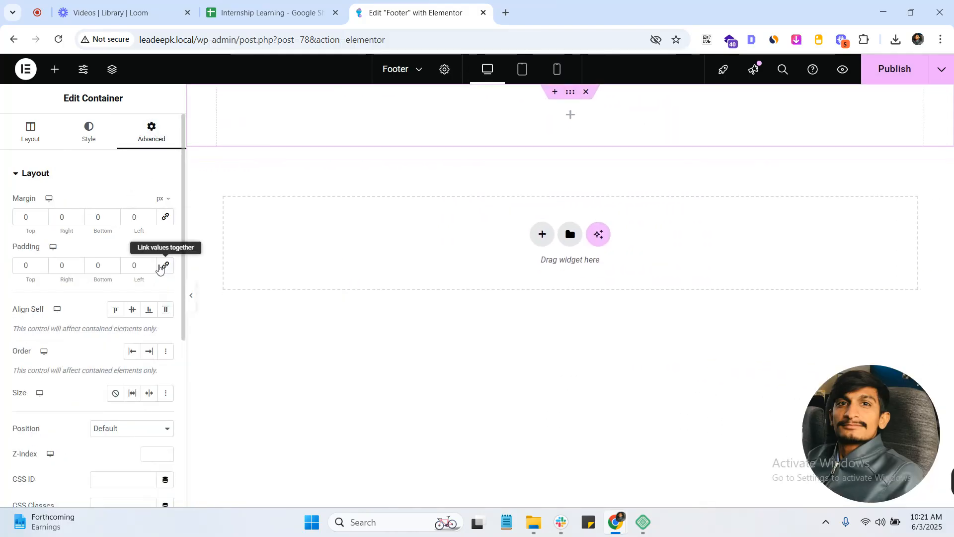
left_click(17, 141)
left_click(126, 241)
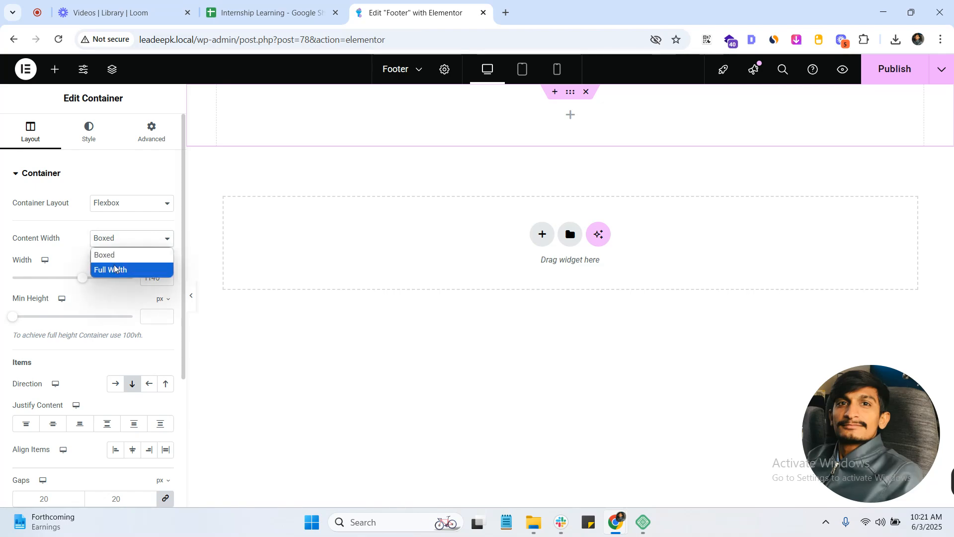
left_click(109, 268)
Step: Insert a Grid element inside the full-width container
left_click(572, 115)
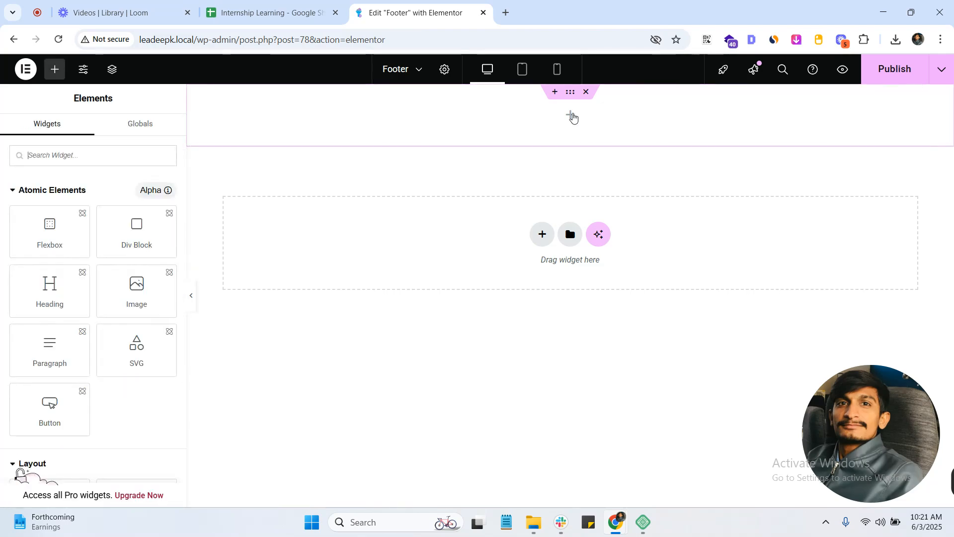
left_click(88, 193)
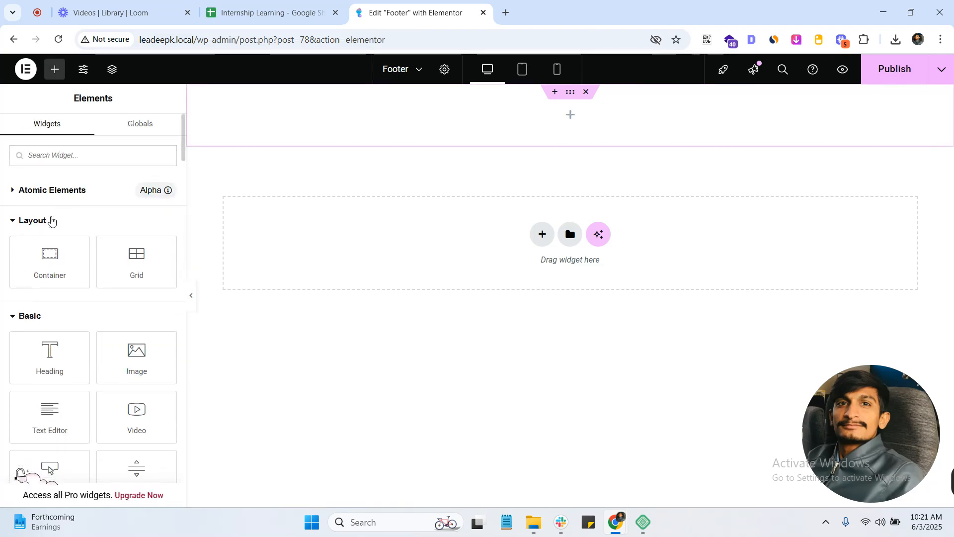
mouse_move(50, 357)
left_mouse_down()
mouse_move(305, 251)
mouse_move(503, 128)
mouse_move(494, 119)
mouse_move(37, 251)
mouse_move(37, 341)
mouse_move(50, 355)
left_mouse_up()
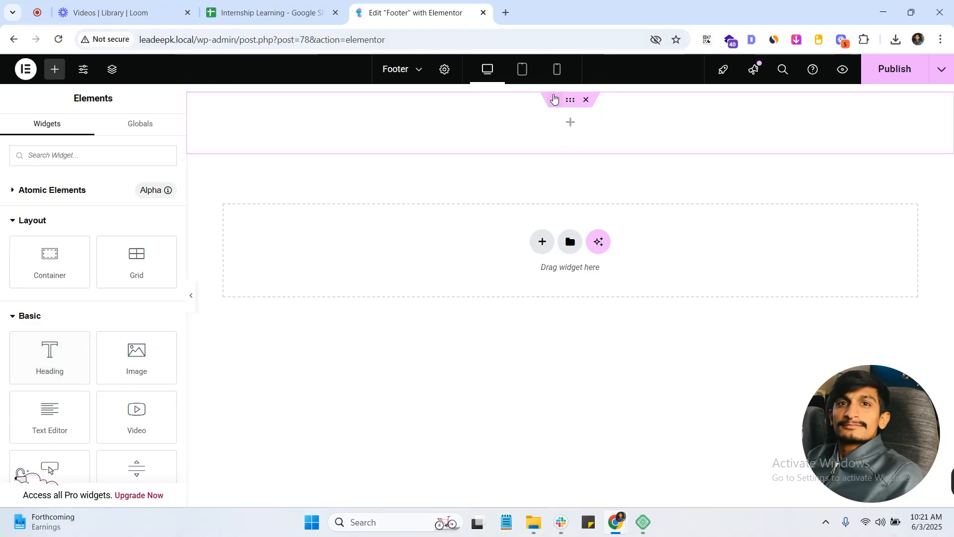
left_click(555, 92)
left_click(899, 122)
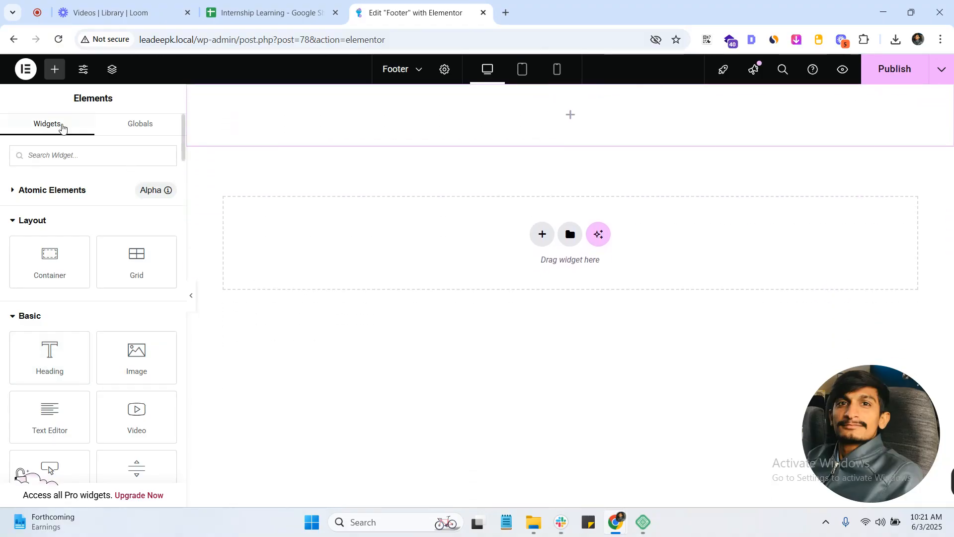
left_click_drag(137, 261, 438, 133)
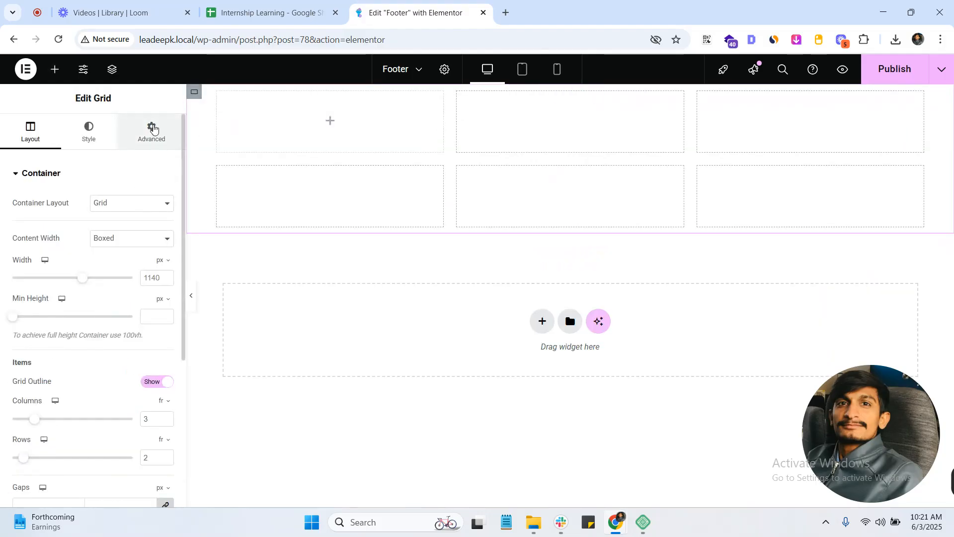
Step: Set the grid's margin and padding to 0 on all sides
left_click(151, 130)
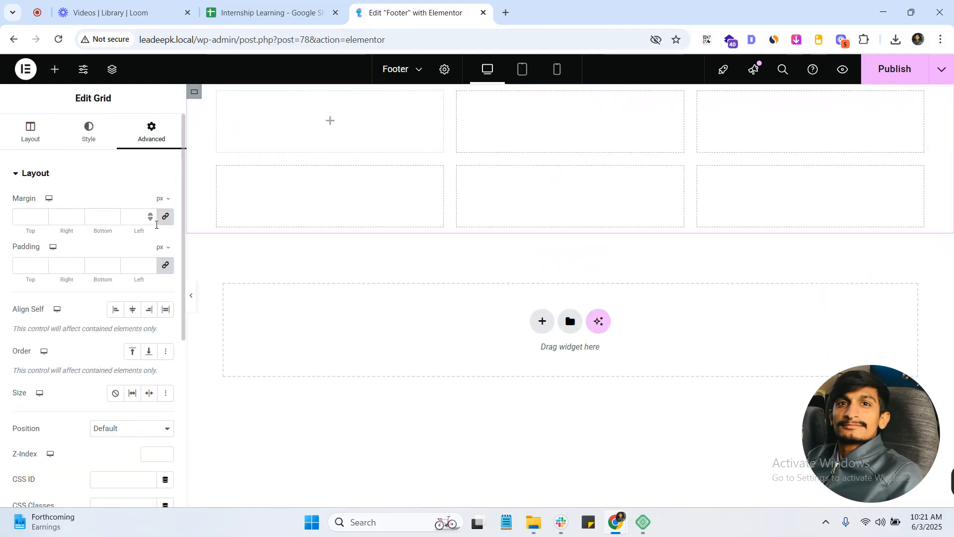
left_click(165, 265)
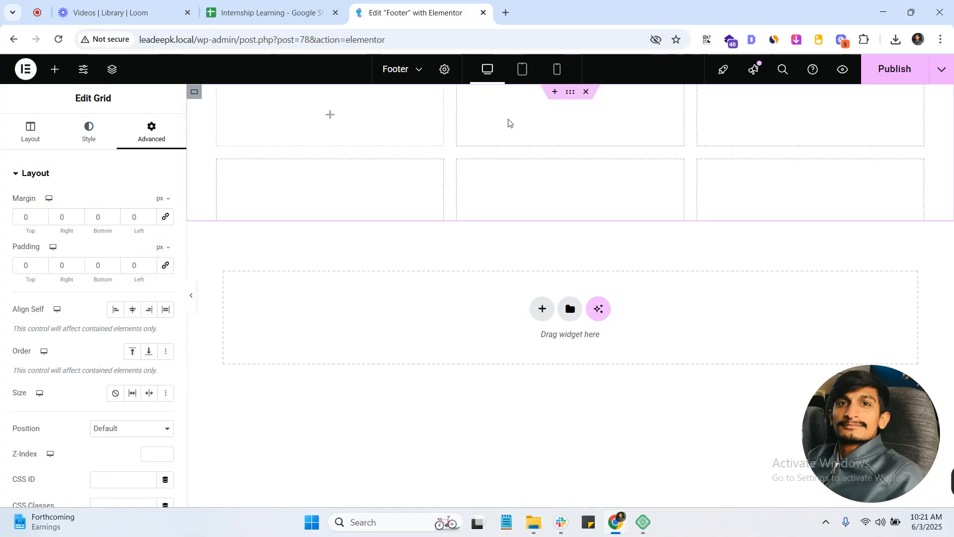
Step: Set the grid's content width to Full Width and its number of columns to 4
left_click(30, 130)
left_click(111, 240)
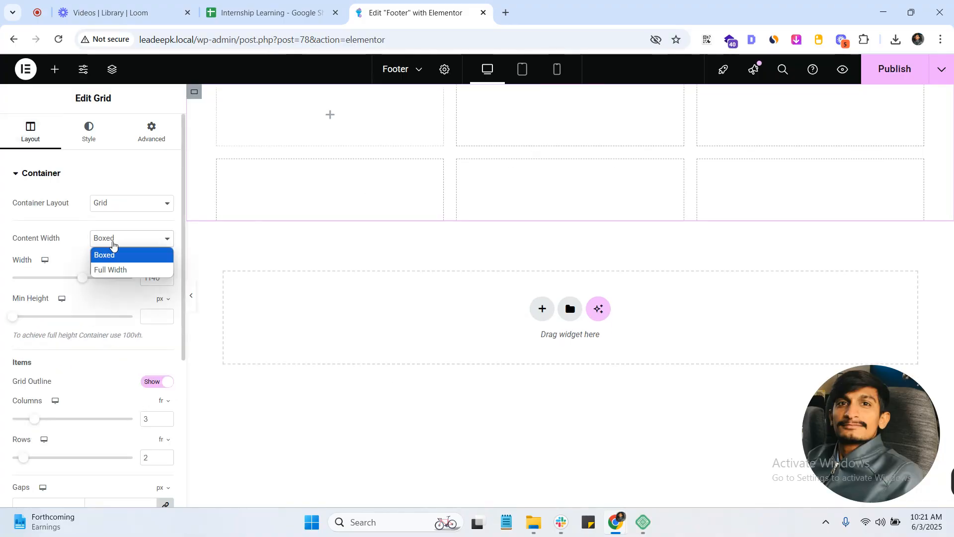
left_click(110, 268)
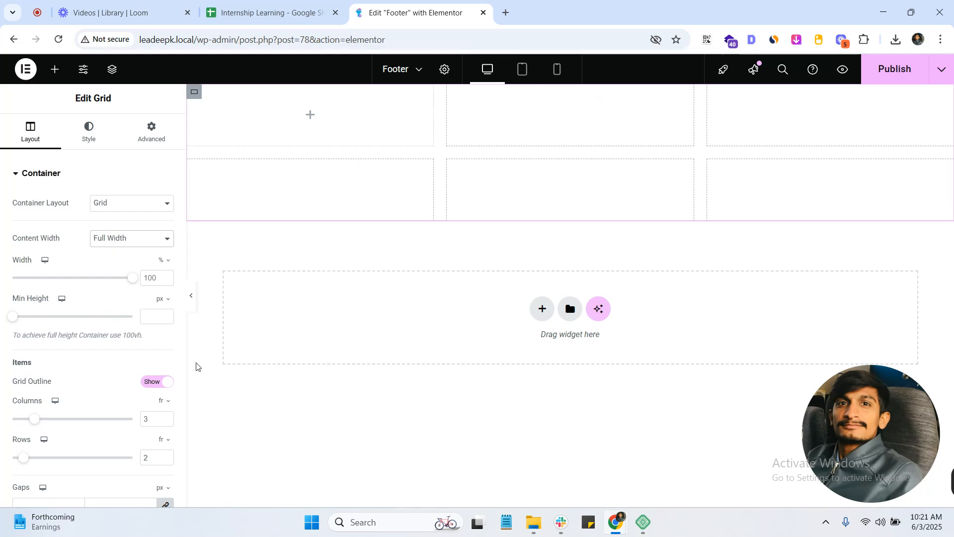
left_click(166, 418)
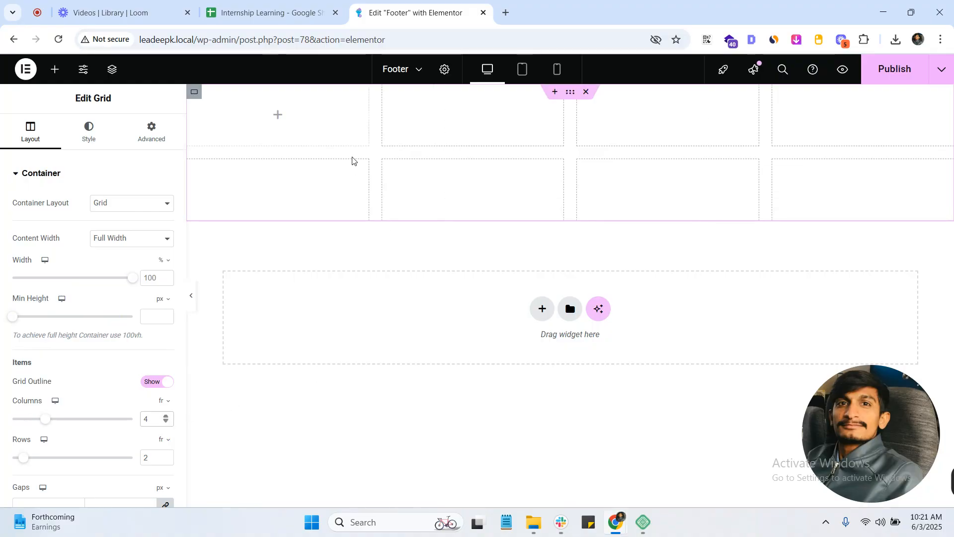
Step: Add an Image widget to the grid's first cell and set its image resolution to Full
left_click(278, 116)
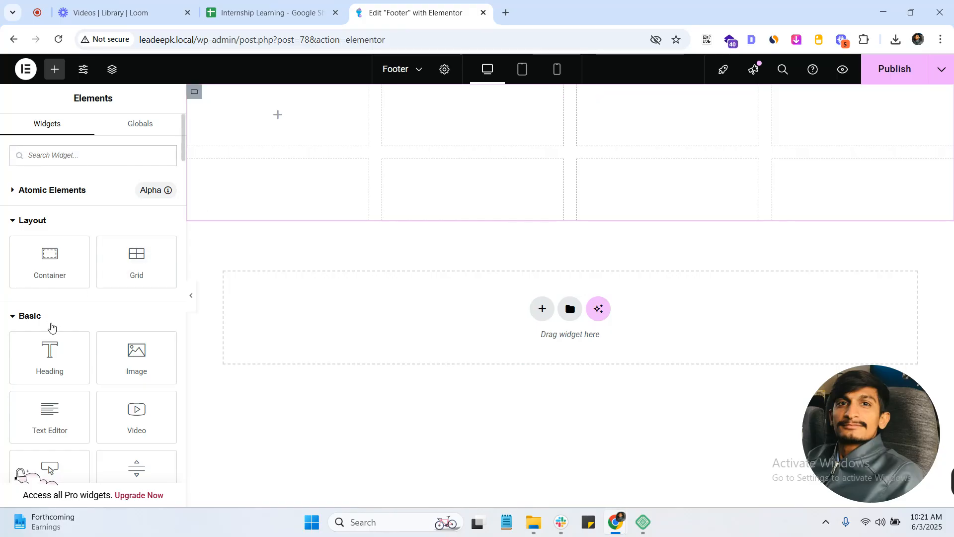
left_click_drag(50, 348, 73, 352)
left_click_drag(137, 358, 246, 113)
left_click(115, 300)
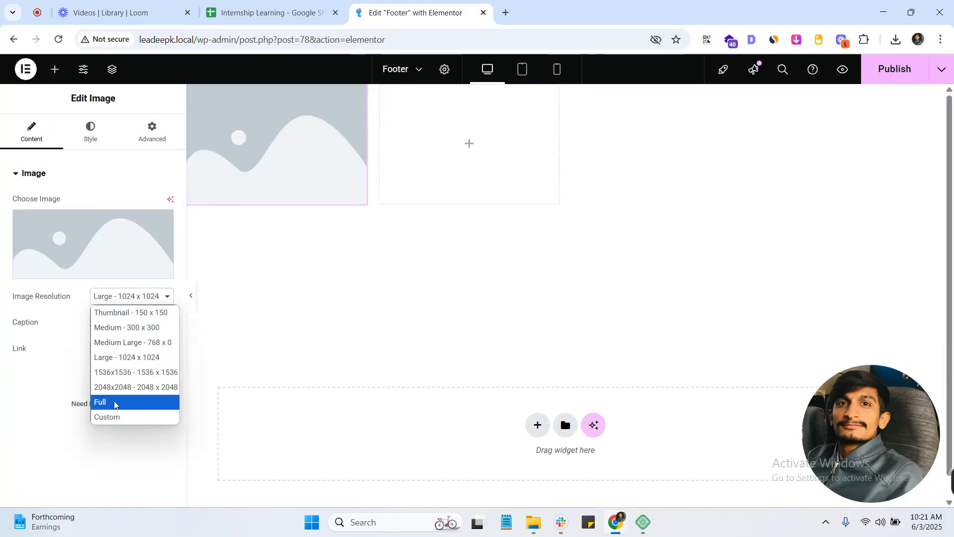
left_click(117, 402)
Step: Add a Heading widget to the second cell of the grid, beside the image
left_click(61, 67)
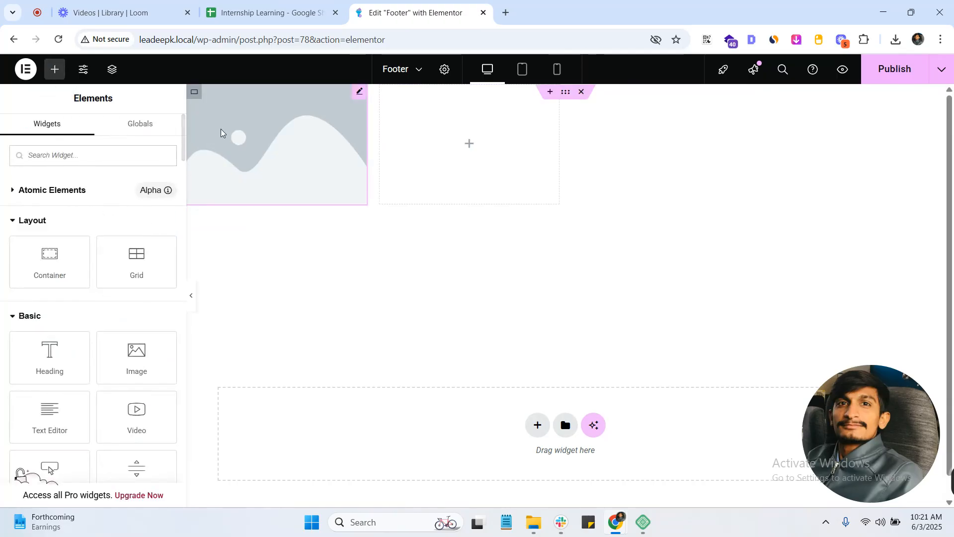
left_click(194, 92)
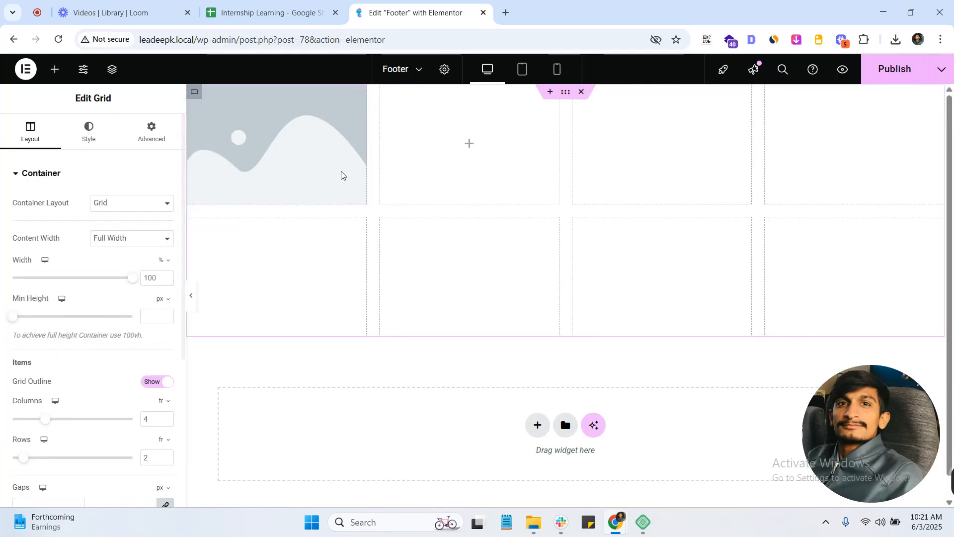
scroll(70, 304, "down", 4)
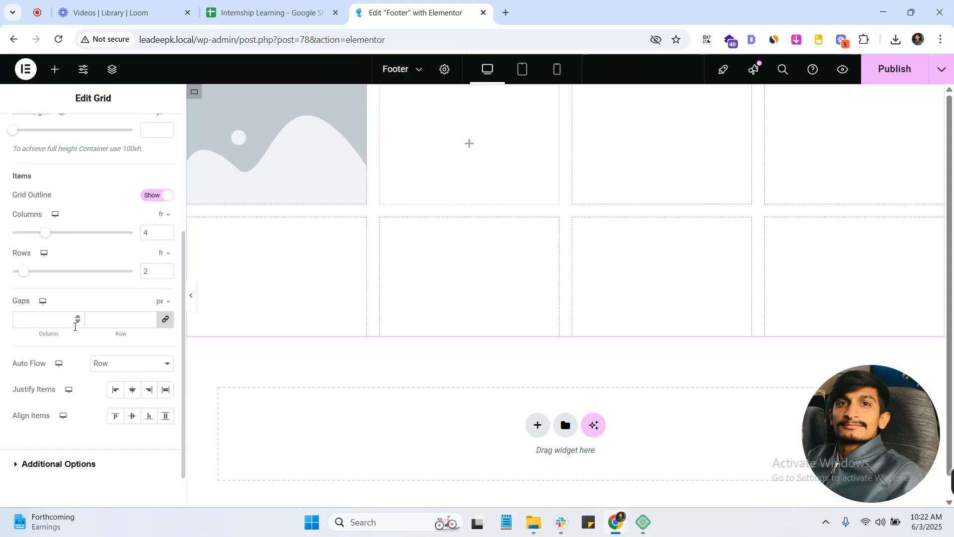
scroll(77, 319, "up", 4)
left_click(267, 154)
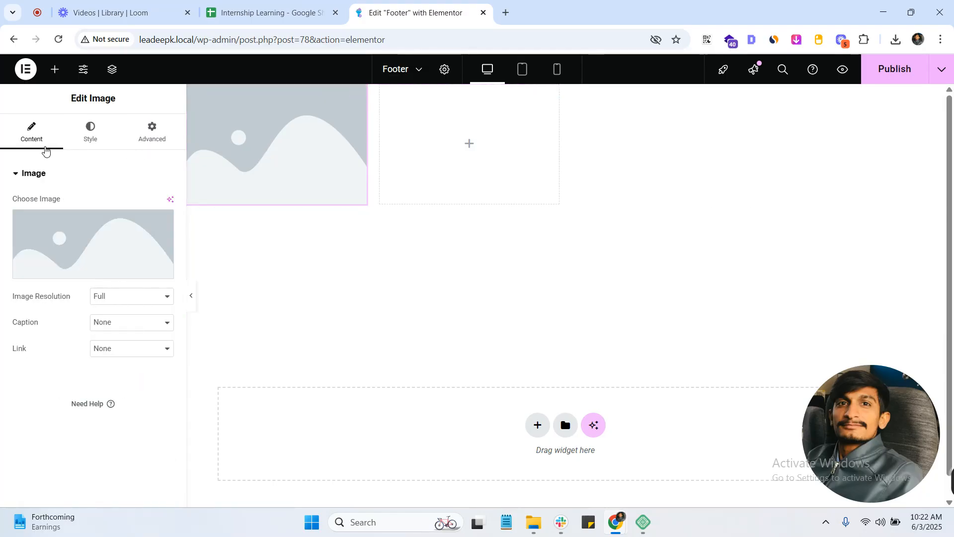
left_click(55, 69)
left_click_drag(49, 353, 283, 196)
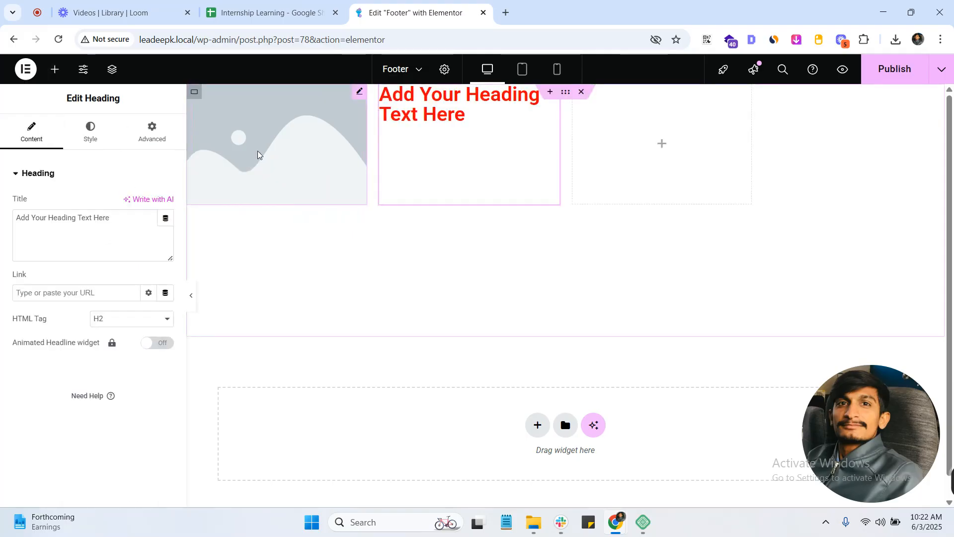
Step: Show the page structure and examine how the grid, image and heading are nested in it
left_click(112, 69)
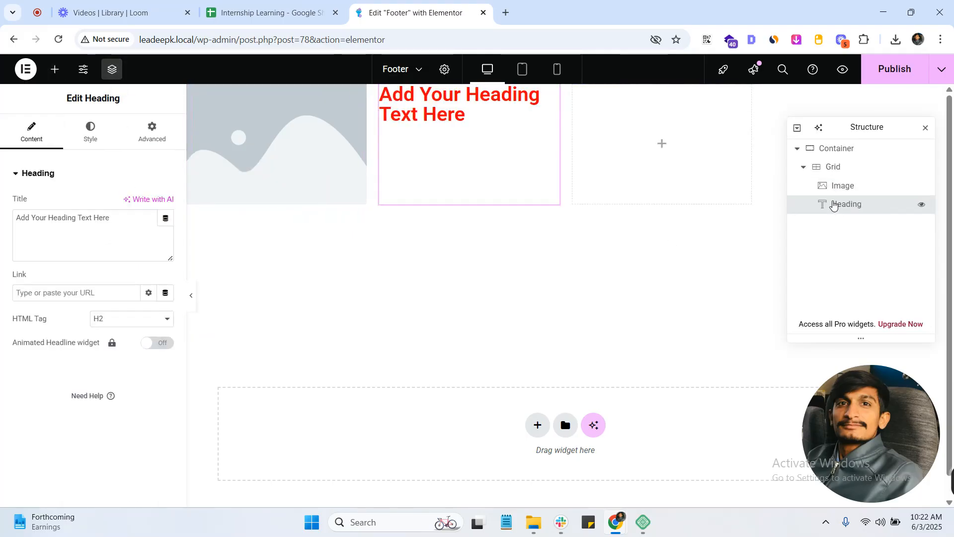
left_click(826, 169)
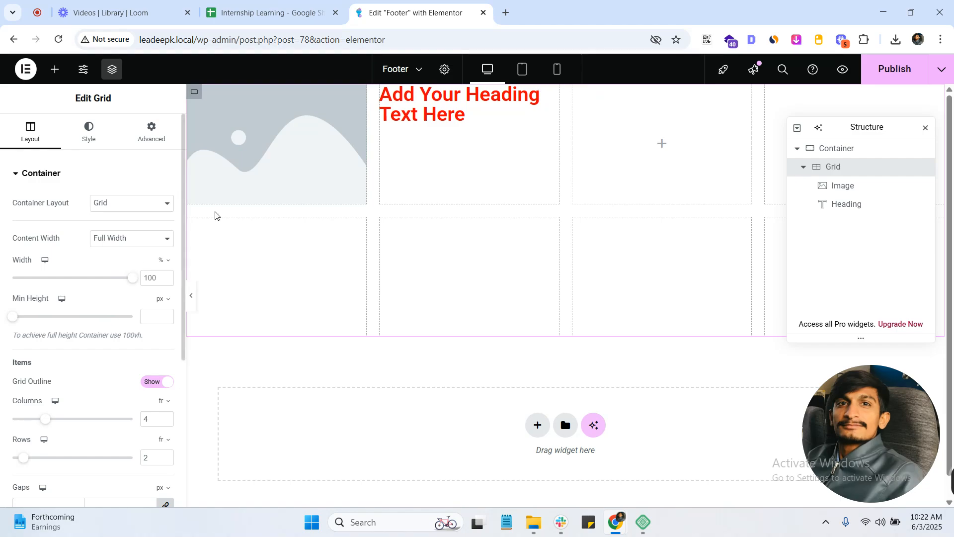
left_click(259, 151)
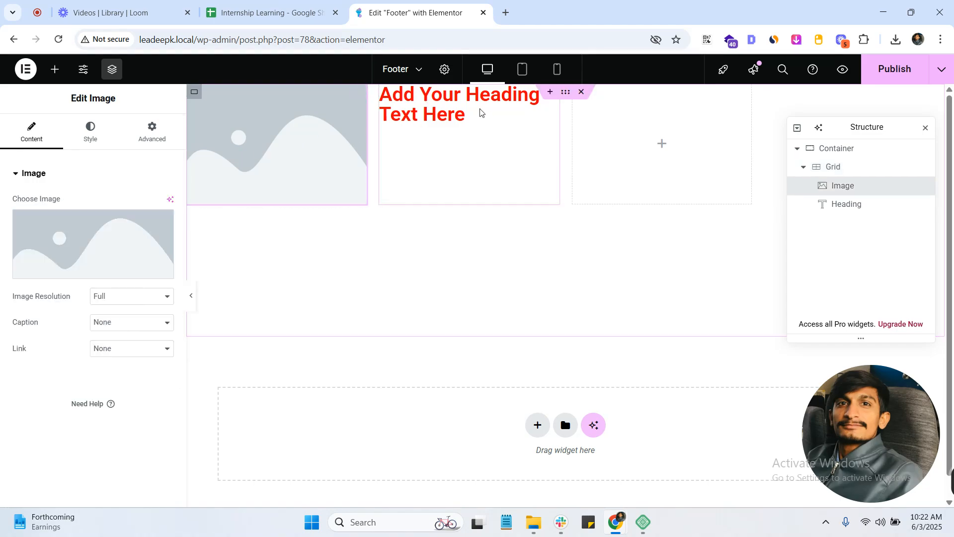
left_click(476, 104)
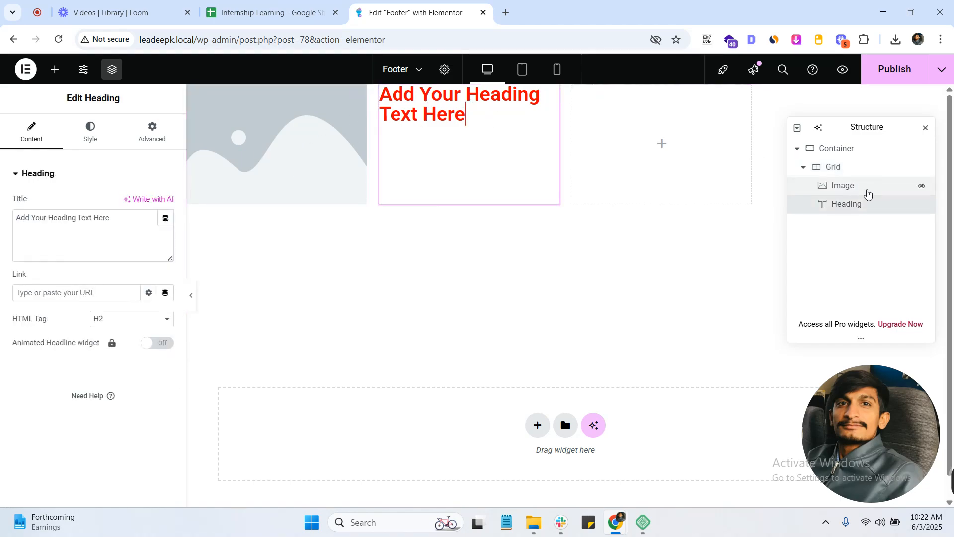
left_click(804, 167)
left_click(806, 169)
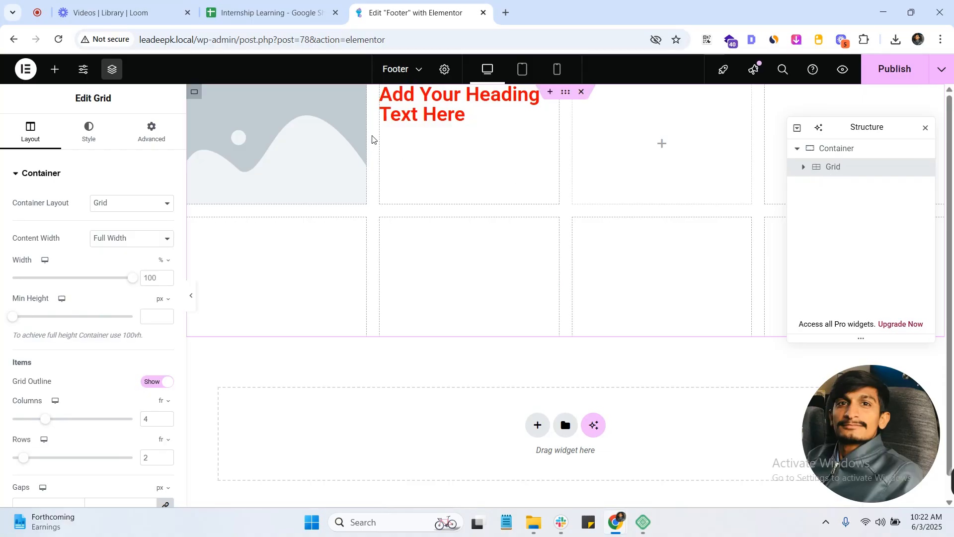
Step: Set the image in the grid's first cell to ZA-Landscaping-.png from the media library
left_click(311, 140)
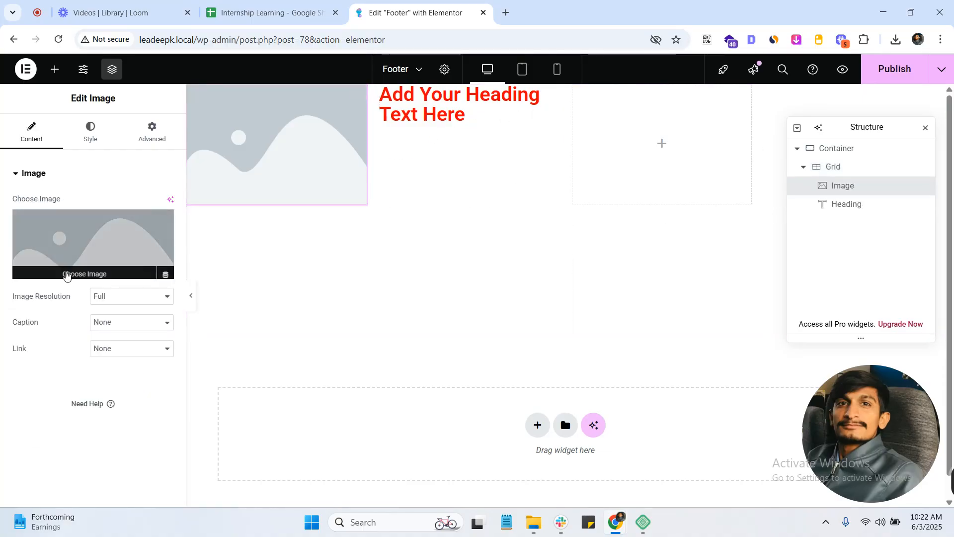
left_click(92, 245)
left_click(195, 247)
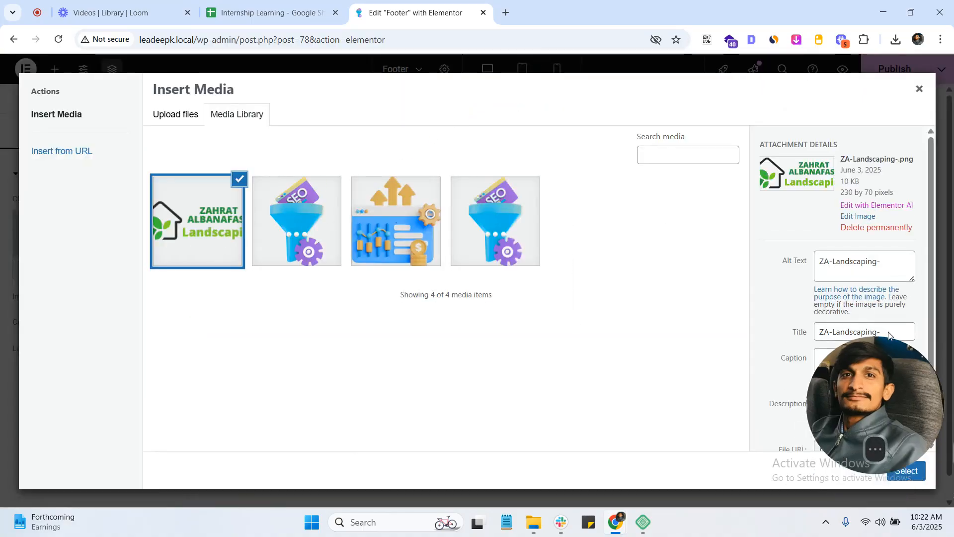
left_click(905, 470)
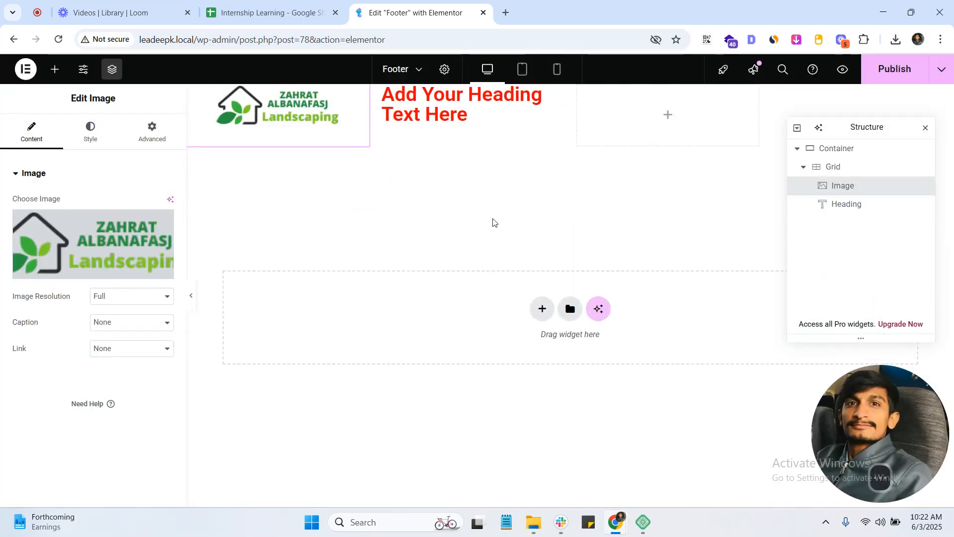
Step: Replace the placeholder heading text in the second cell with "Landscaping"
double_click(446, 115)
key("ctrl+a")
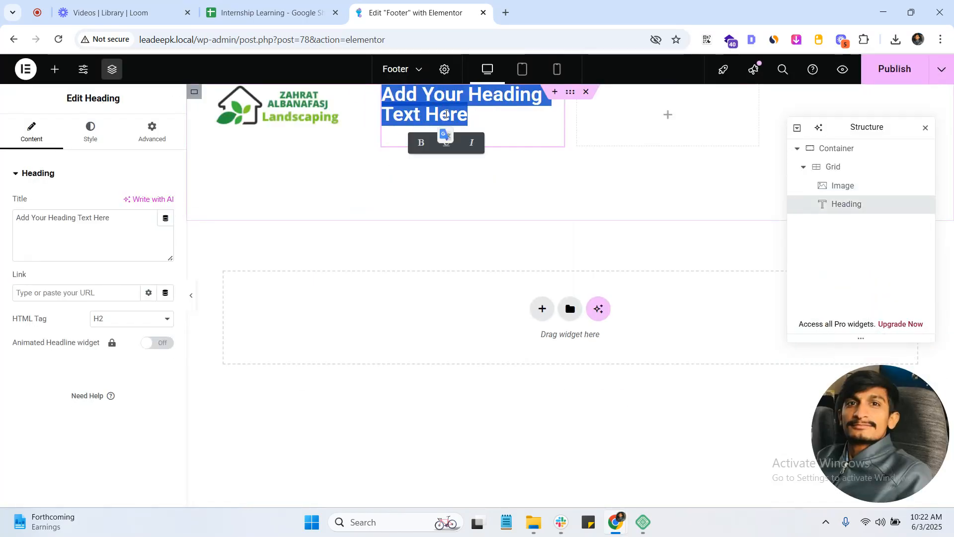
type("La")
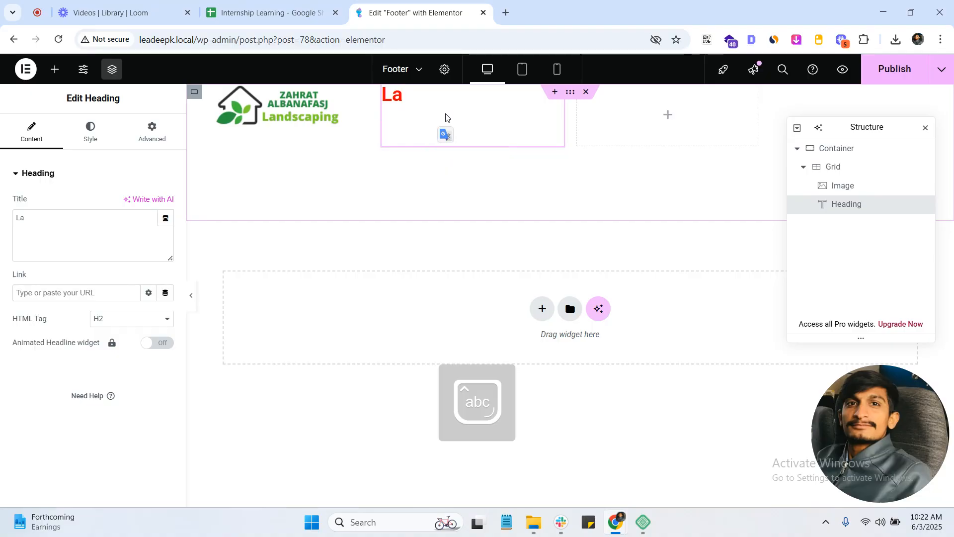
type("ndscaping")
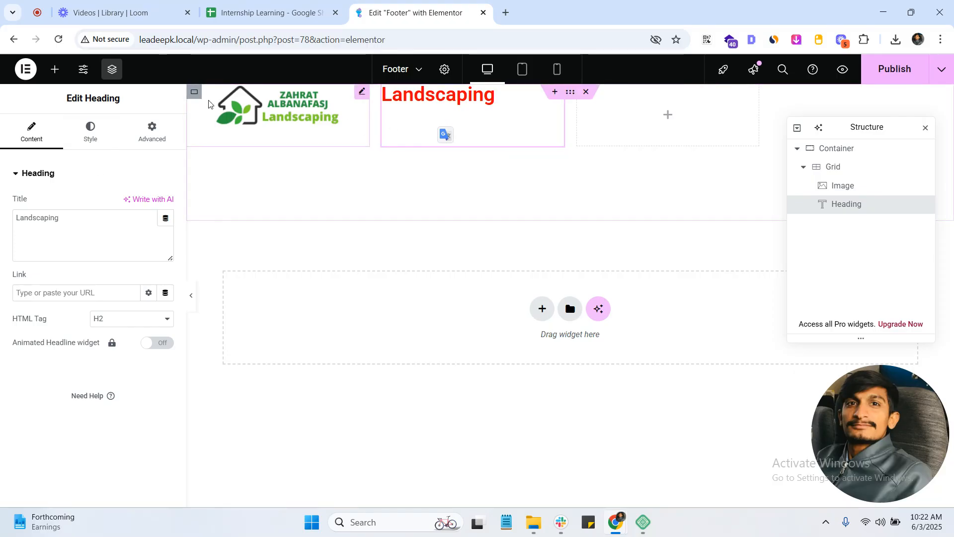
Step: Set the grid's Justify Items to Start and Align Items to Center, and preview the layout
left_click(195, 92)
scroll(100, 282, "down", 5)
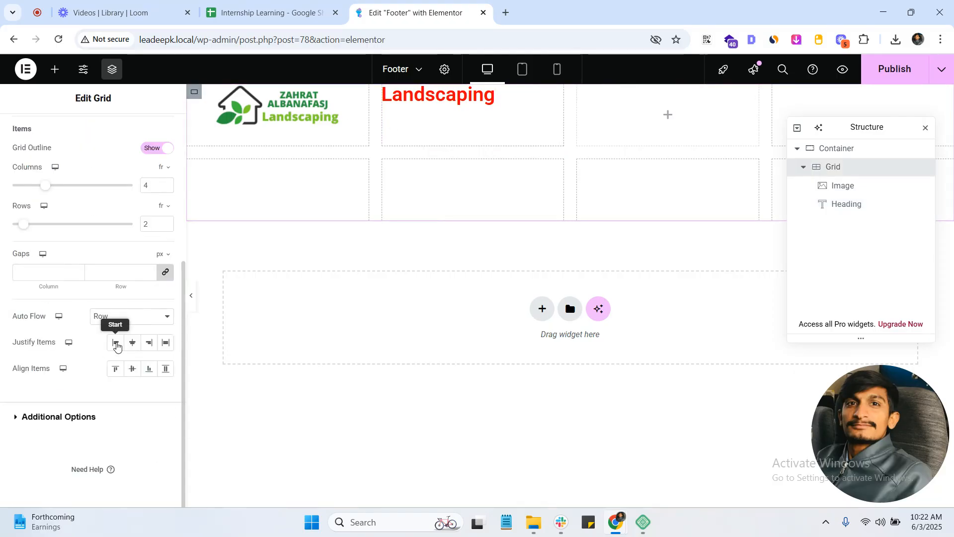
left_click(135, 345)
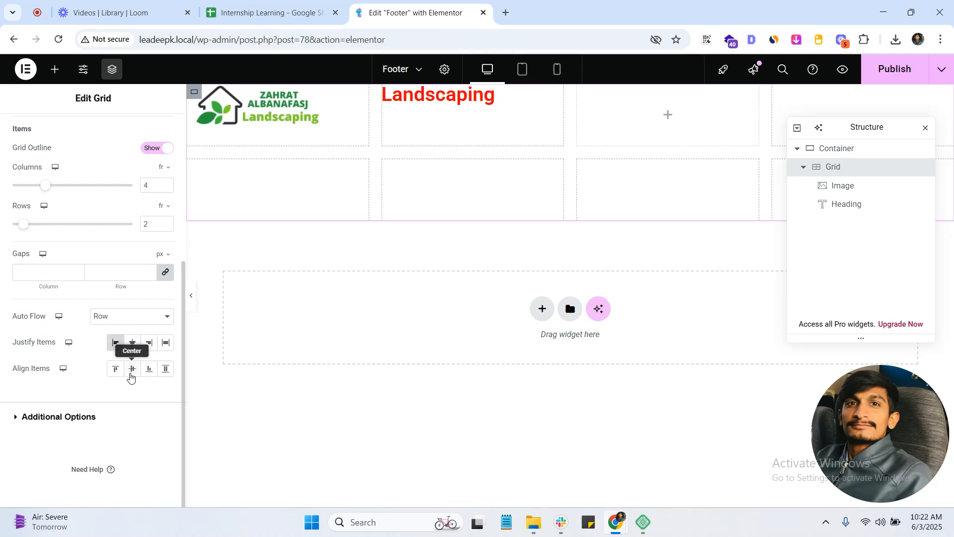
left_click(131, 370)
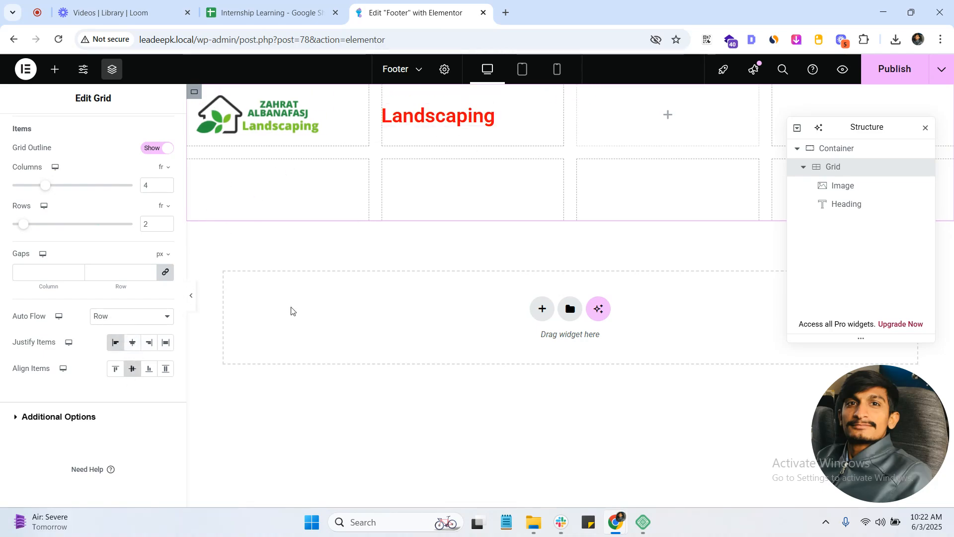
left_click(192, 295)
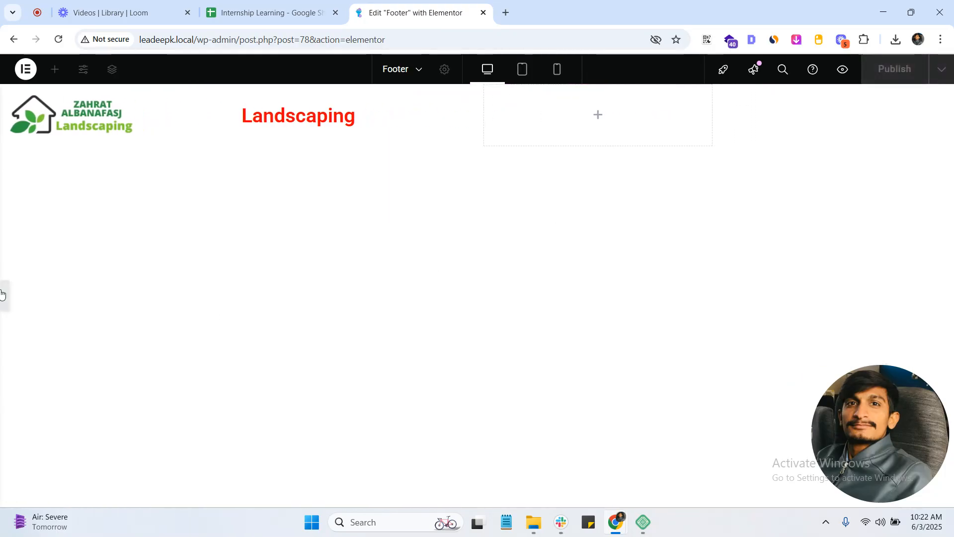
left_click(7, 297)
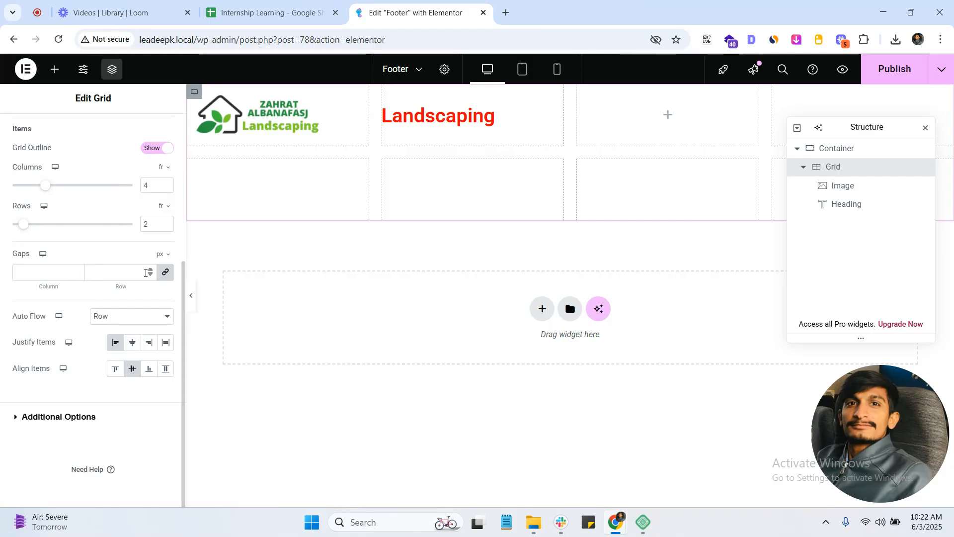
Step: Unlink the grid's gap values, set the column and row gaps to 0 px, and preview the layout
left_click(165, 274)
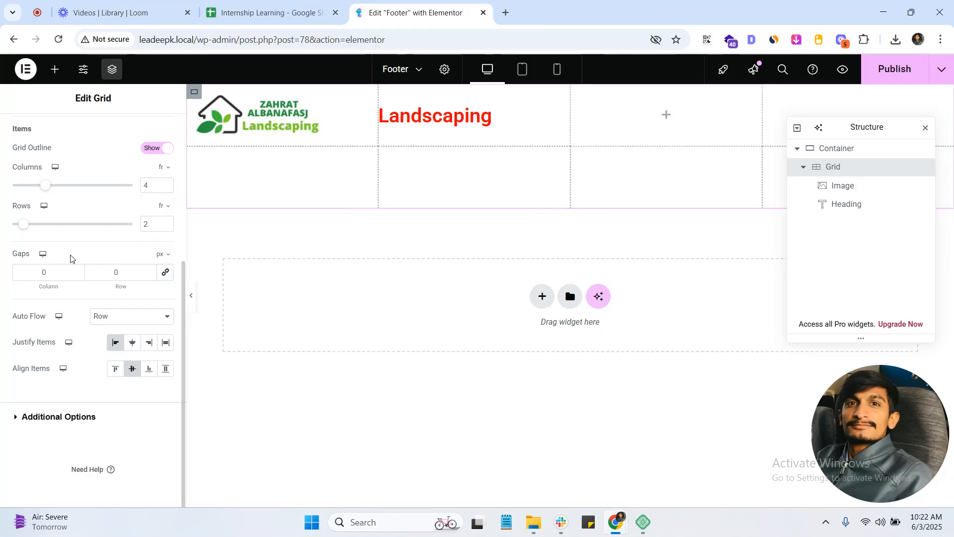
scroll(73, 238, "up", 3)
left_click(191, 295)
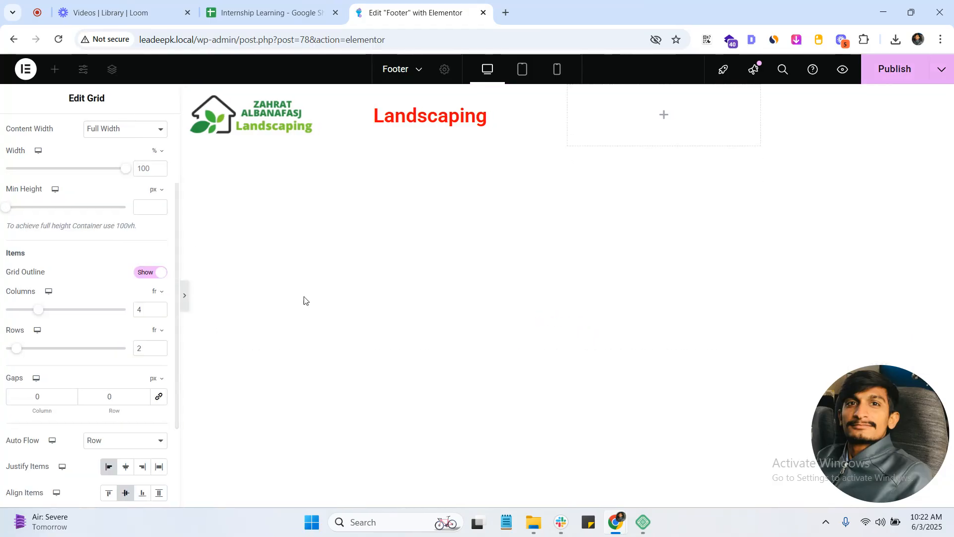
left_click(3, 287)
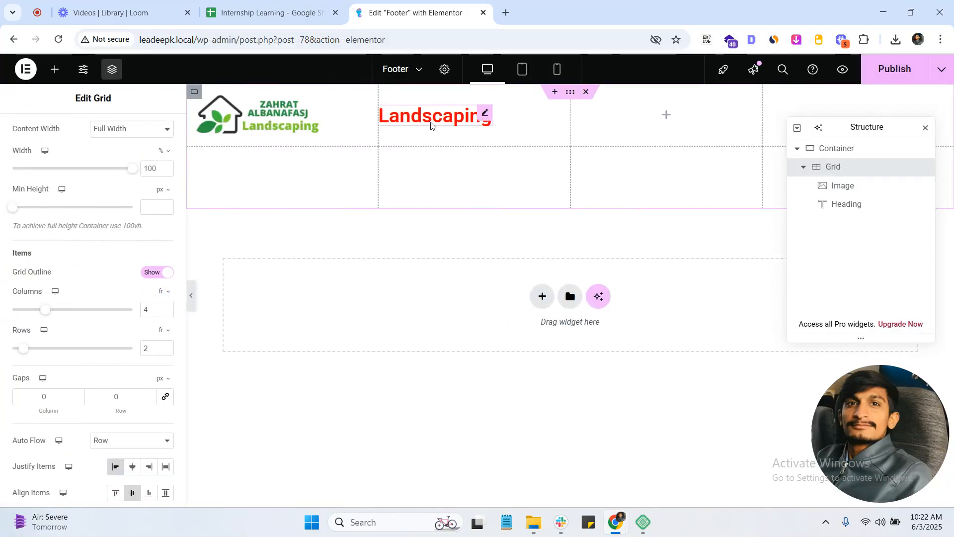
Step: Delete the "Landscaping" heading and the grid that holds the logo image
mouse_move(486, 116)
left_mouse_down()
mouse_move(268, 152)
mouse_move(283, 141)
mouse_move(475, 118)
left_mouse_up()
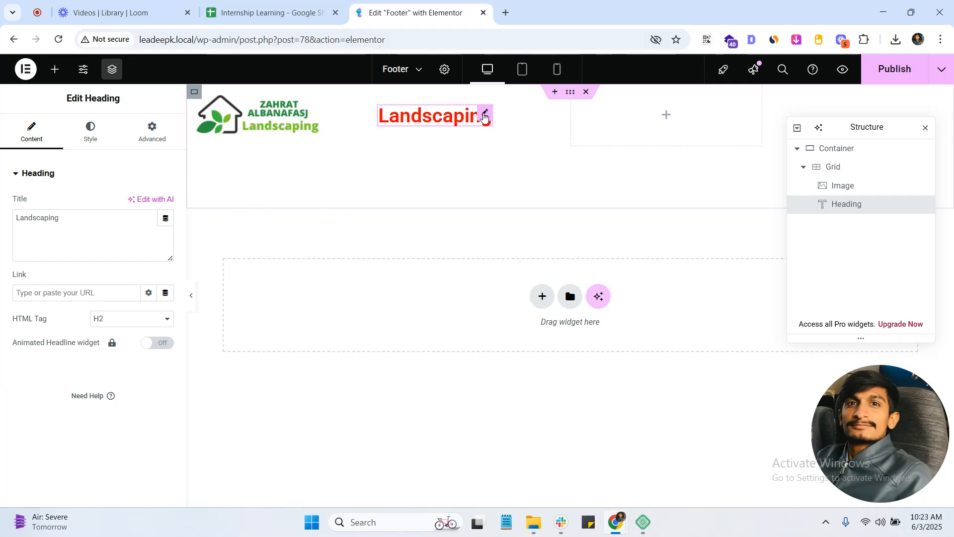
key("Delete")
left_click(299, 130)
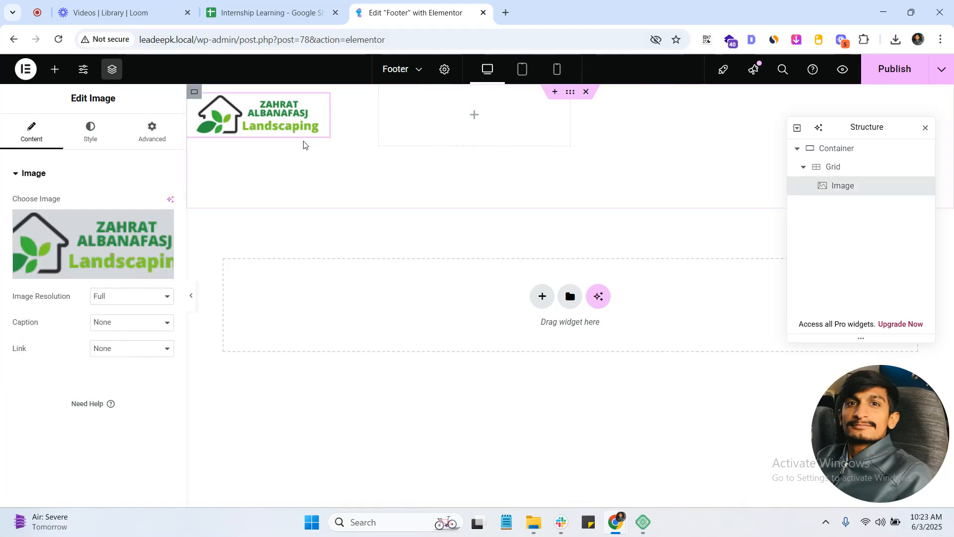
left_click(194, 92)
key("Delete")
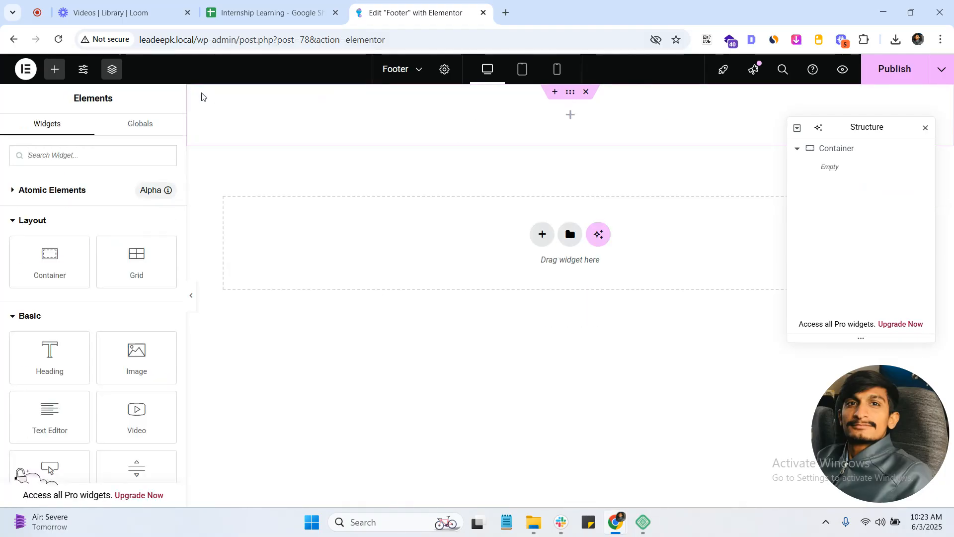
Step: Close the page structure view and delete the remaining empty full-width container
left_click(801, 152)
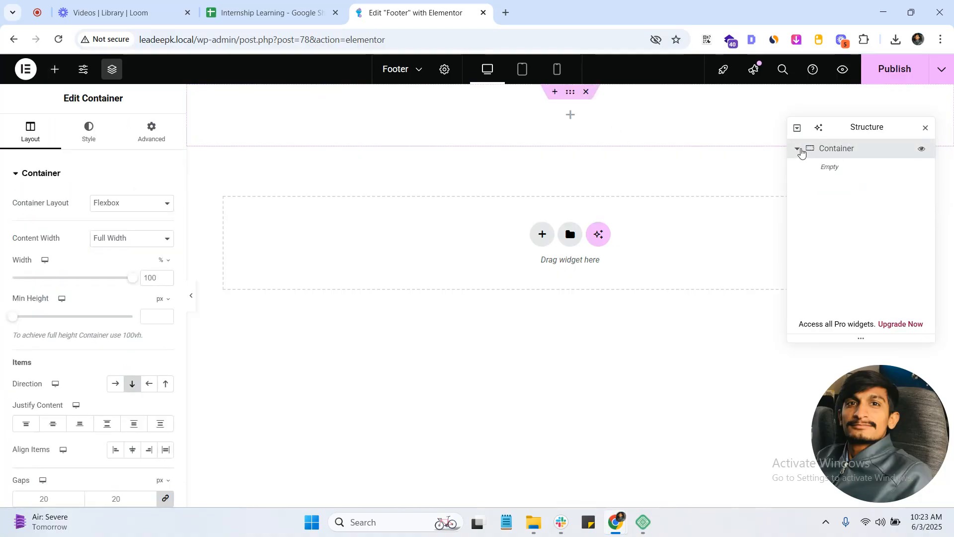
left_click(570, 116)
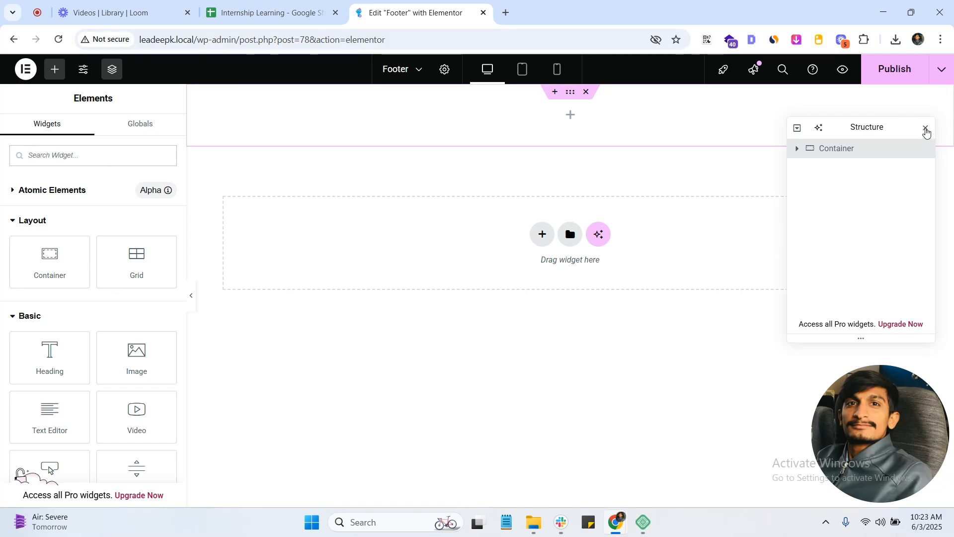
left_click(926, 129)
left_click(586, 93)
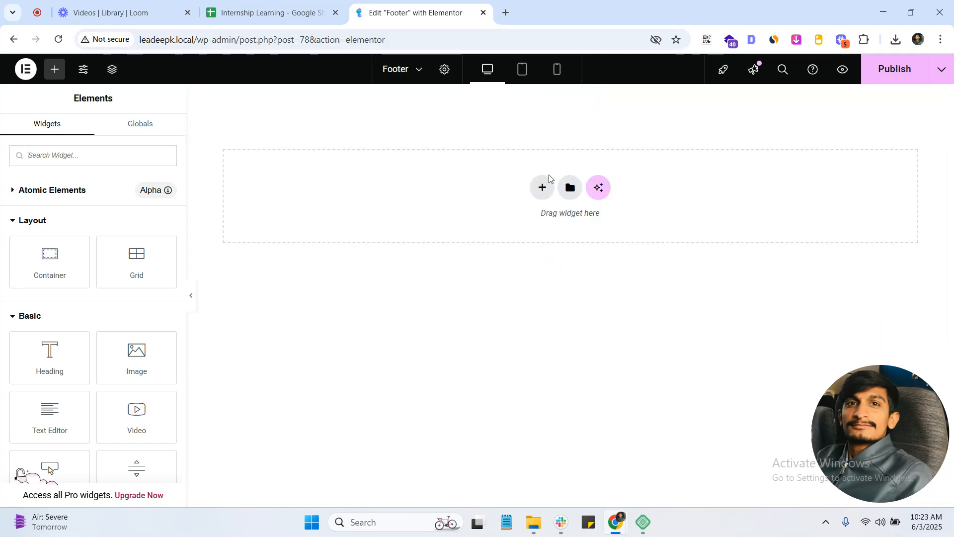
Step: Add a new Flexbox container with the four-equal-columns structure and select its first column container
left_click(542, 186)
left_click(531, 226)
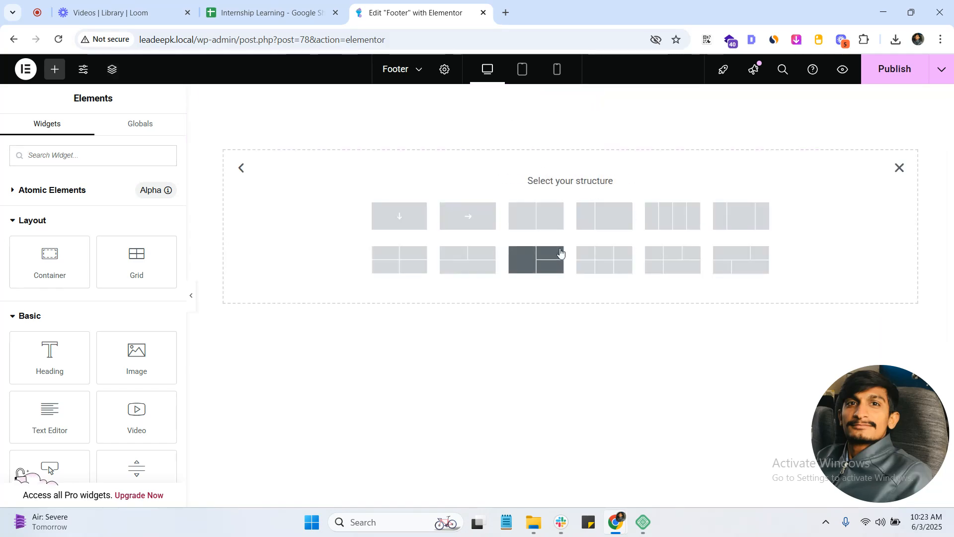
left_click(694, 224)
left_click(301, 130)
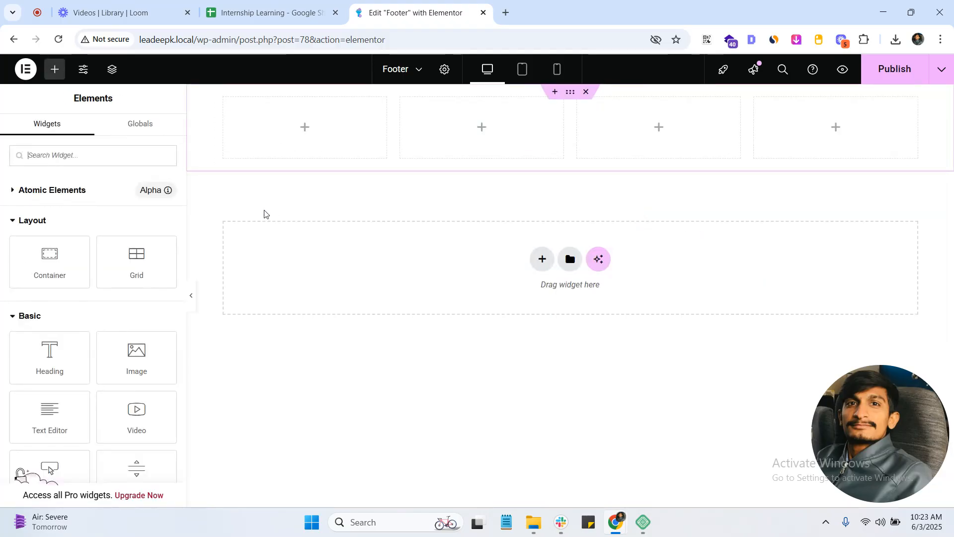
left_click(232, 113)
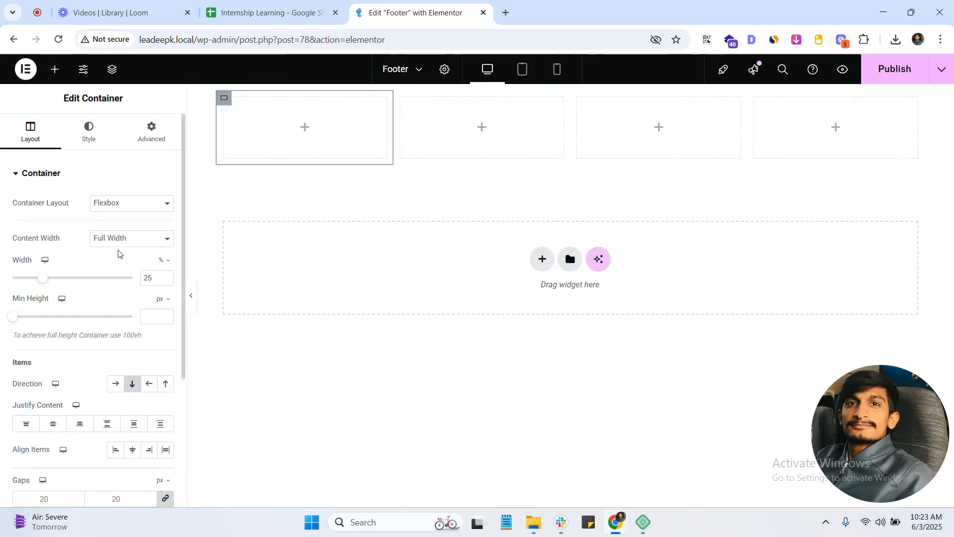
Step: Add a Heading widget to the first column container
left_click(54, 68)
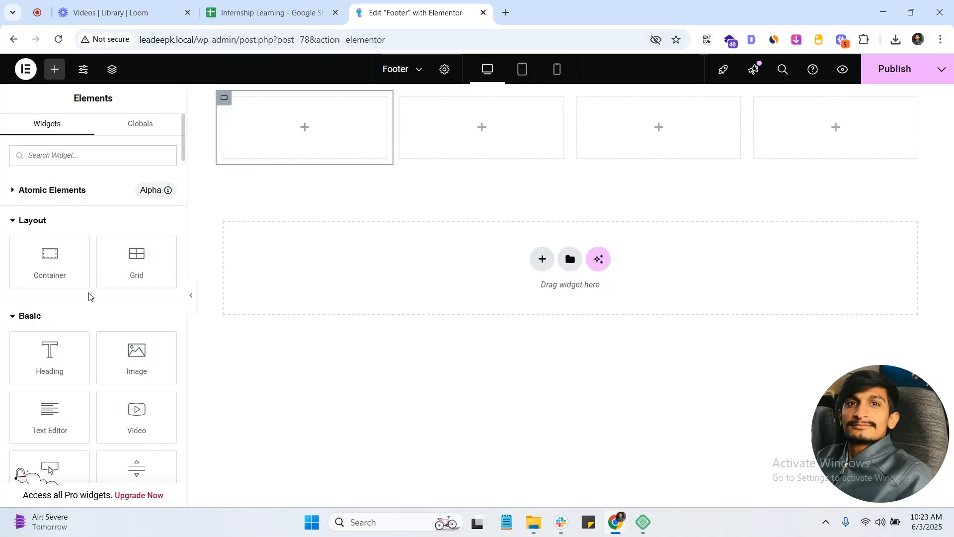
left_click_drag(49, 358, 278, 134)
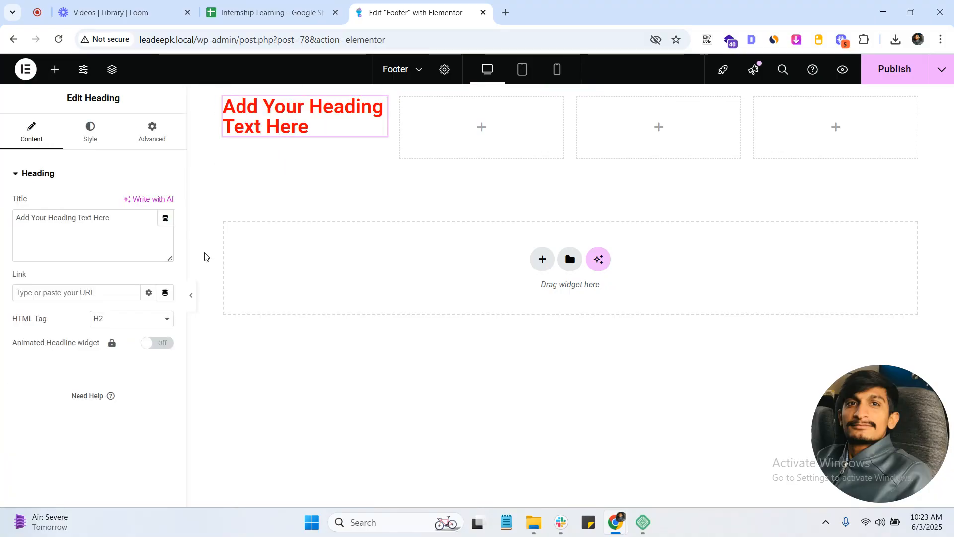
left_click(223, 98)
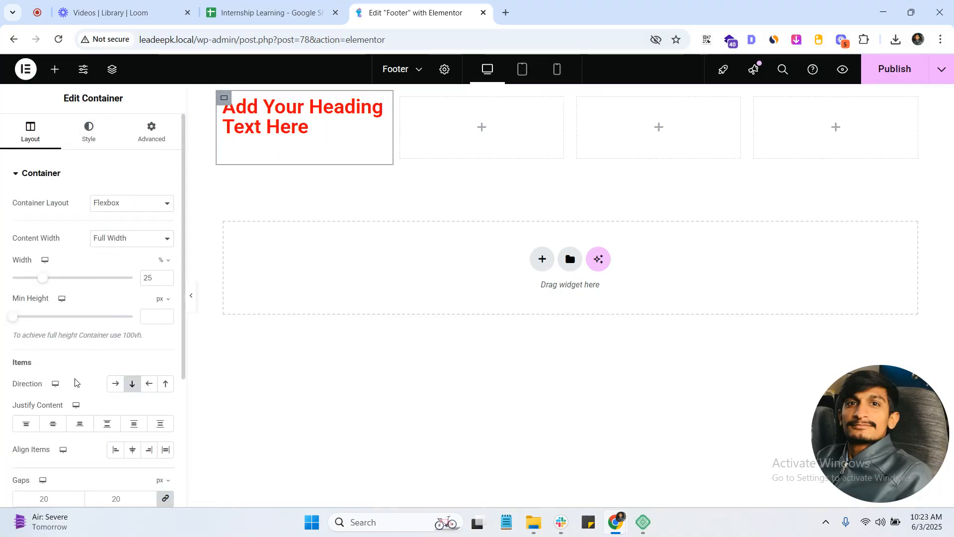
left_click(54, 69)
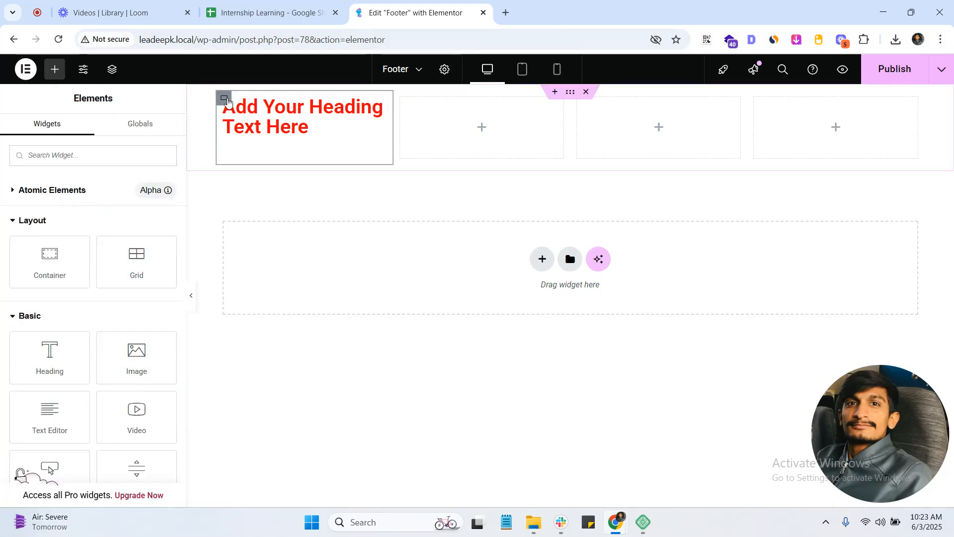
Step: Try the row-reversed and column-reversed directions on the first column container, and return it to the column direction
left_click(224, 98)
scroll(124, 347, "down", 4)
scroll(126, 298, "up", 2)
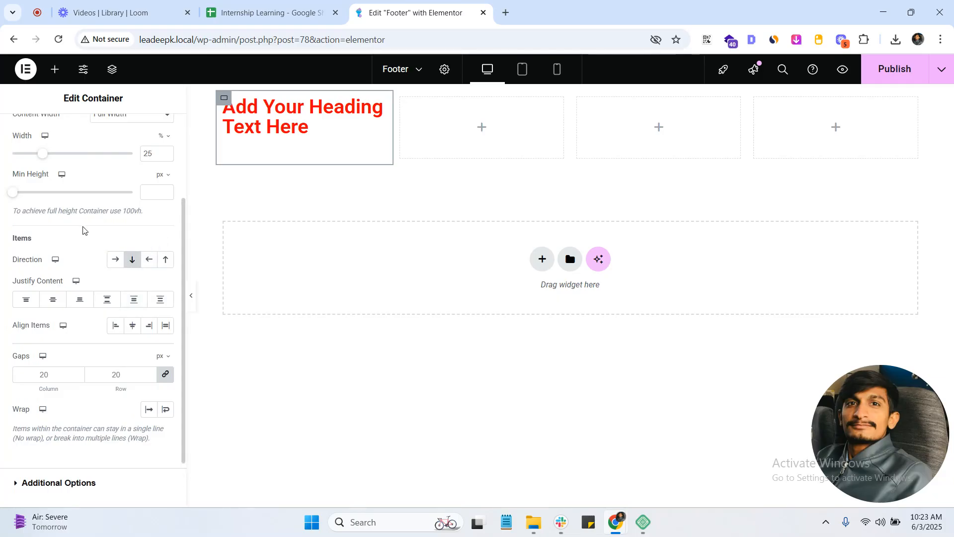
scroll(82, 229, "up", 3)
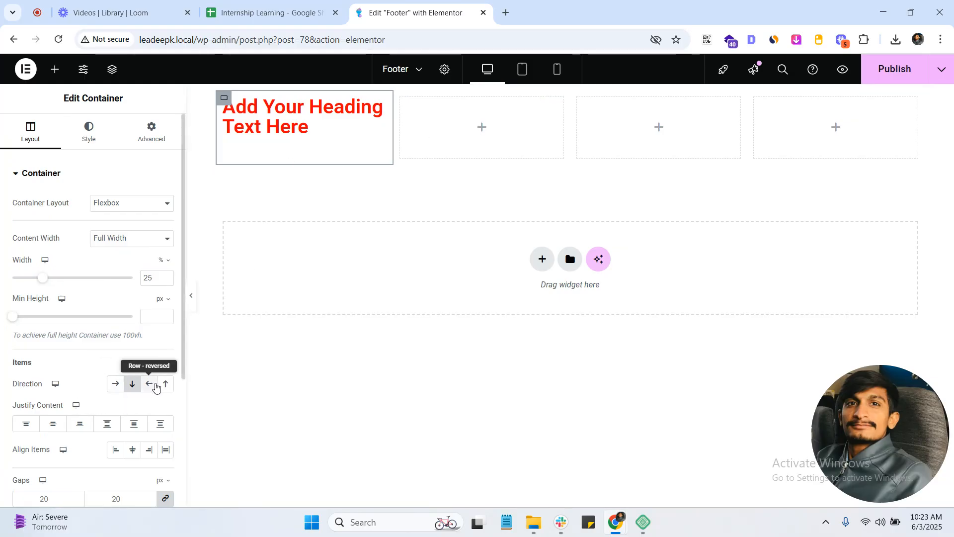
left_click(149, 384)
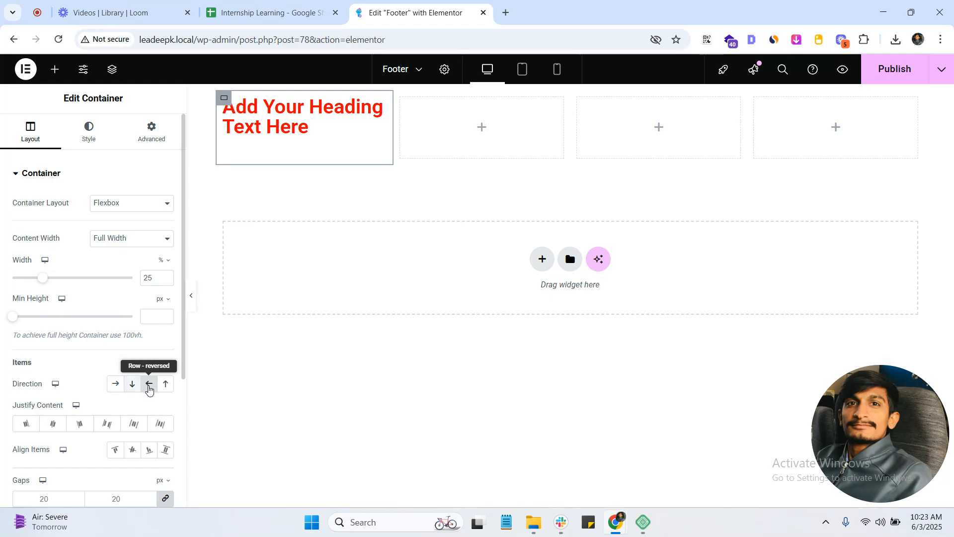
left_click(168, 390)
left_click(132, 387)
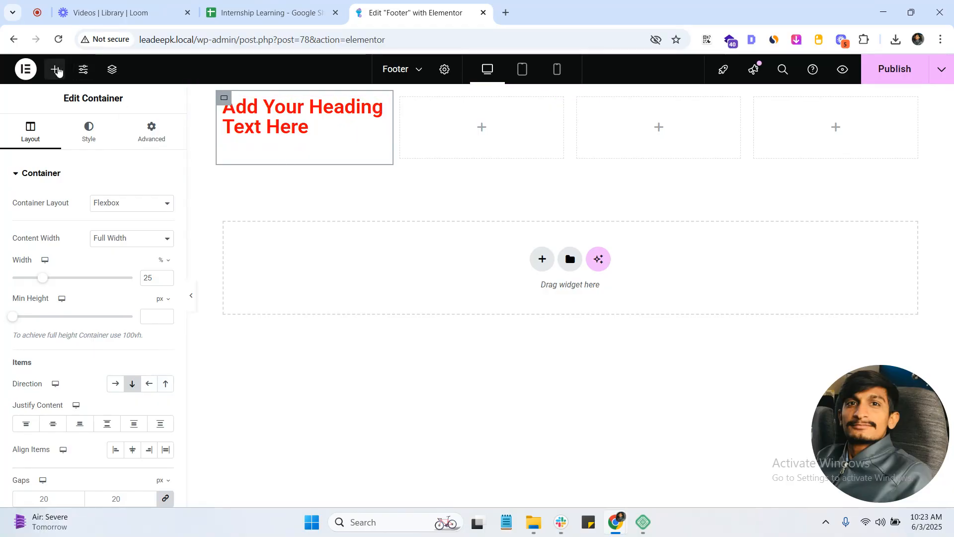
Step: Add an Image widget above the first column's heading and insert the Zahrat Albanafasj Landscaping logo from the media library
left_click(55, 69)
left_click_drag(136, 351, 298, 145)
left_click(93, 244)
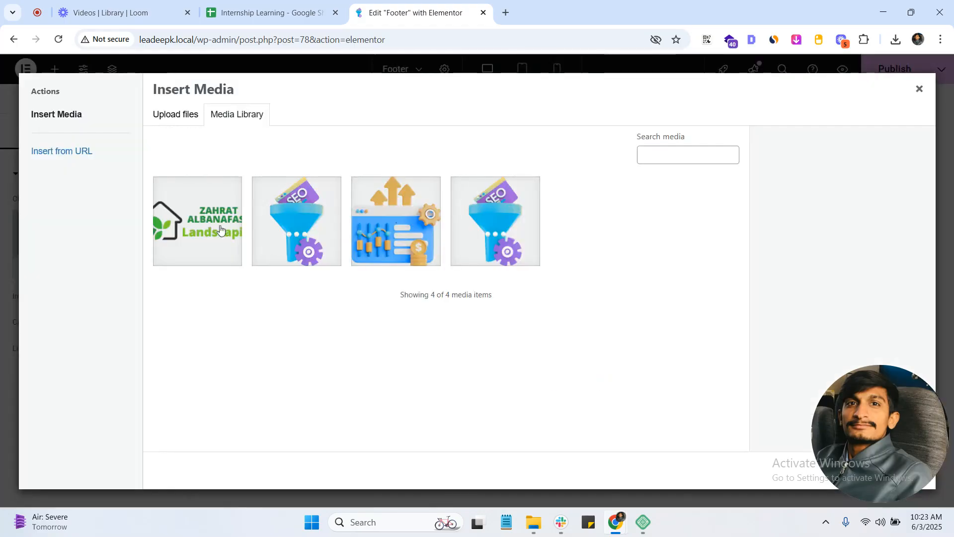
left_click(197, 221)
left_click(894, 470)
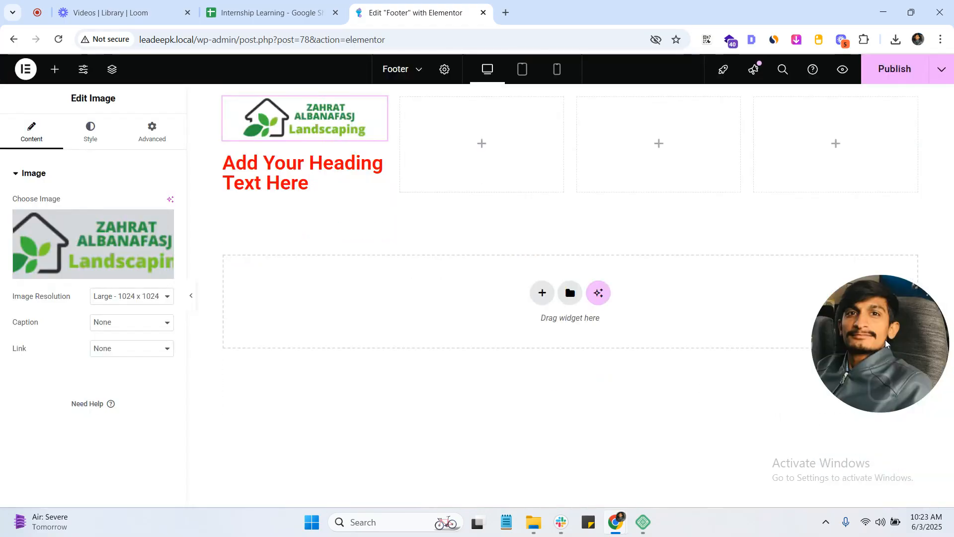
Step: Replace the placeholder title of the heading below the logo with "Landscaping"
left_click(250, 191)
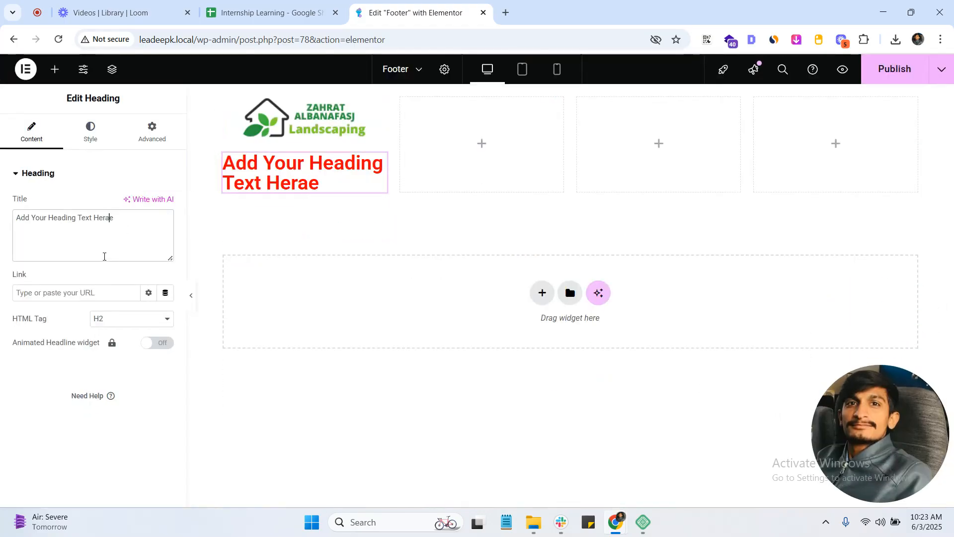
key("Caps_Lock")
type("L")
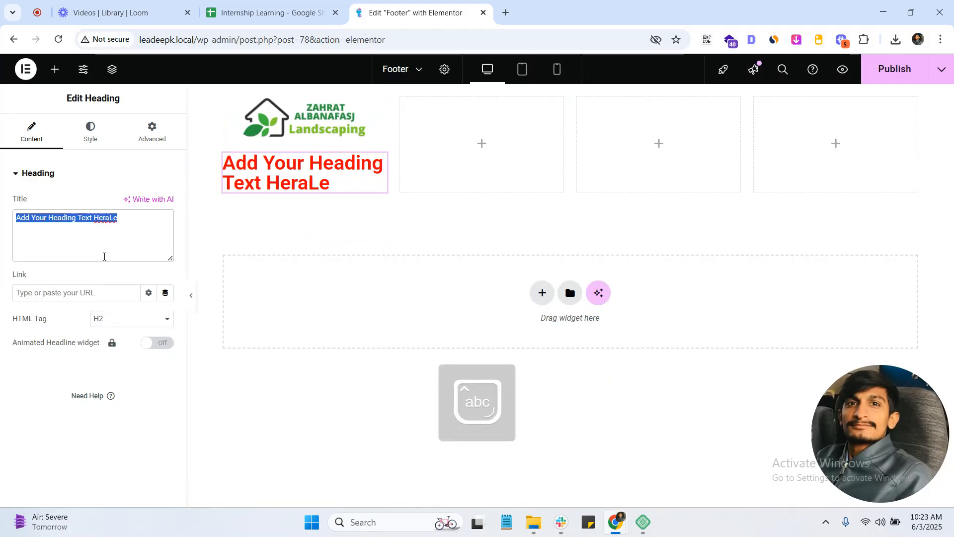
type("IAN")
type("L")
key("Caps_Lock")
type("a")
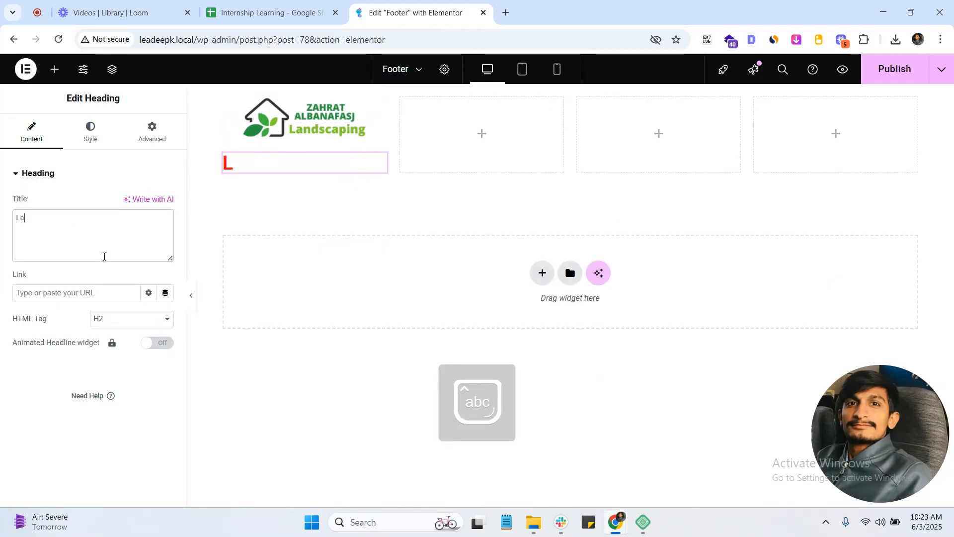
type("ndscaping")
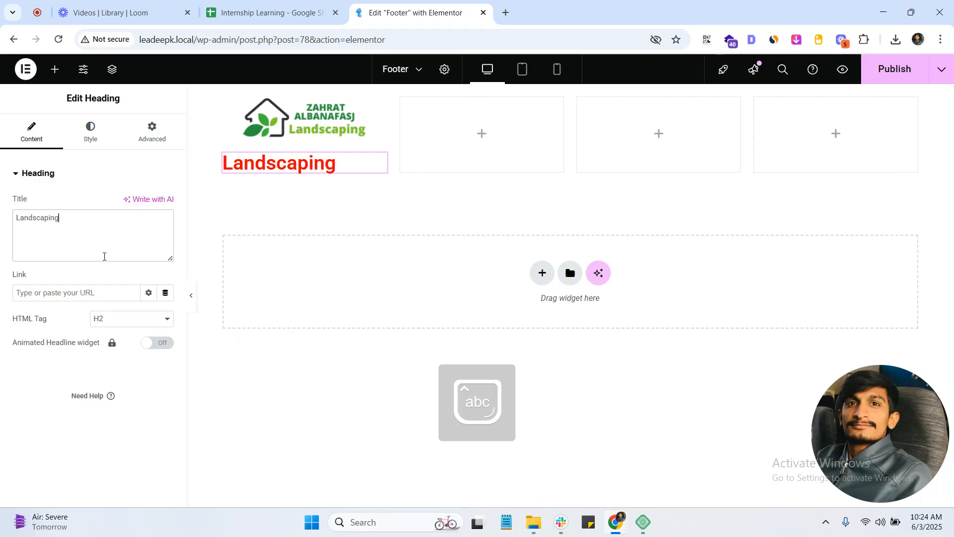
Step: Sample the logo's dark green as the "Landscaping" heading's text color and center-align the heading
left_click(90, 130)
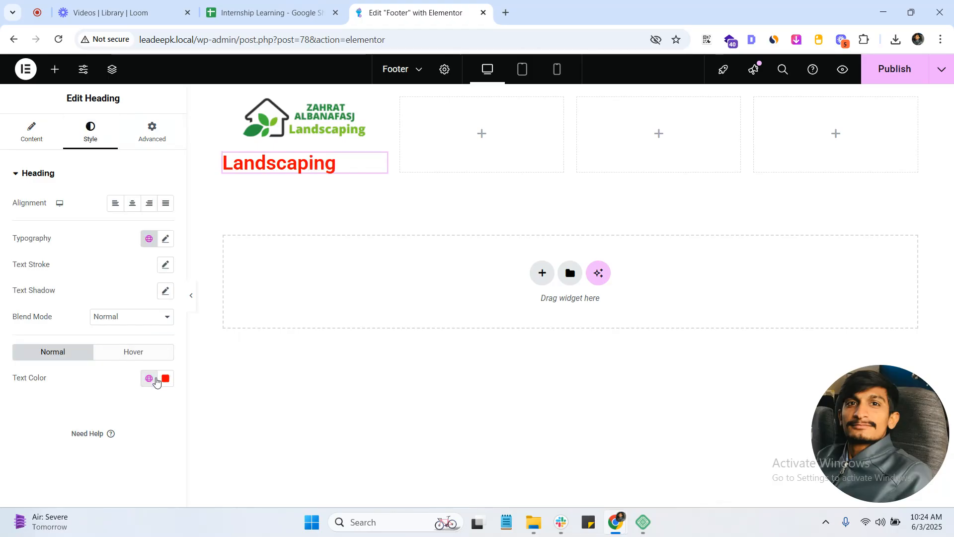
left_click(149, 378)
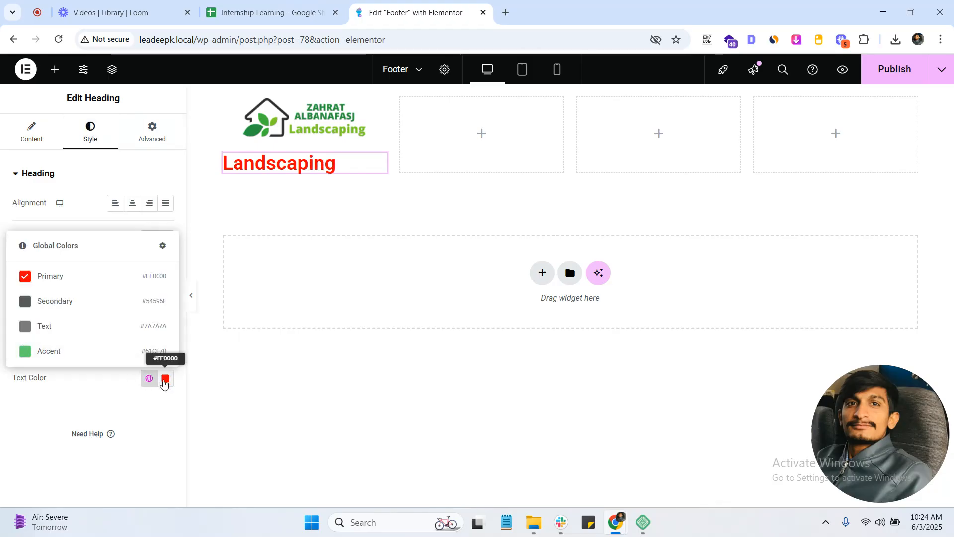
left_click(165, 380)
left_click(236, 193)
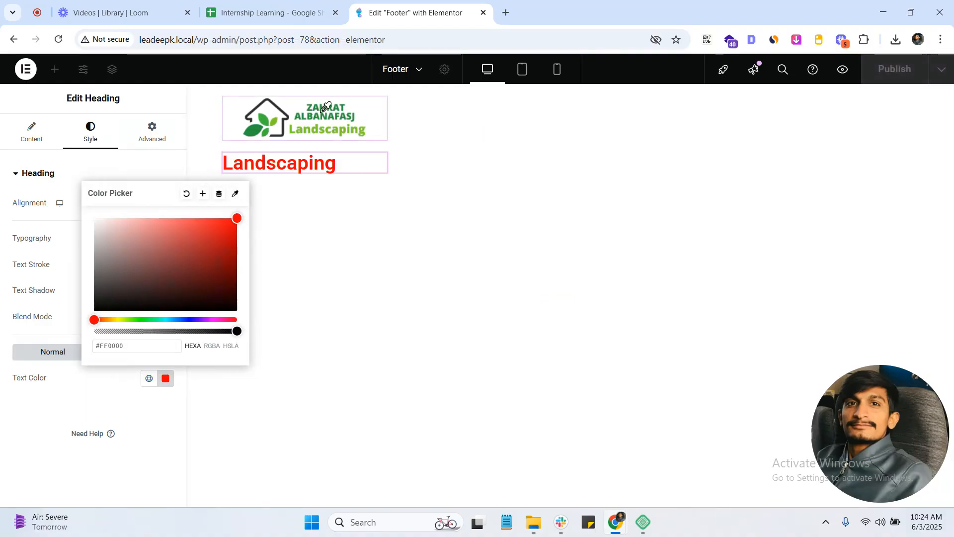
left_click(322, 106)
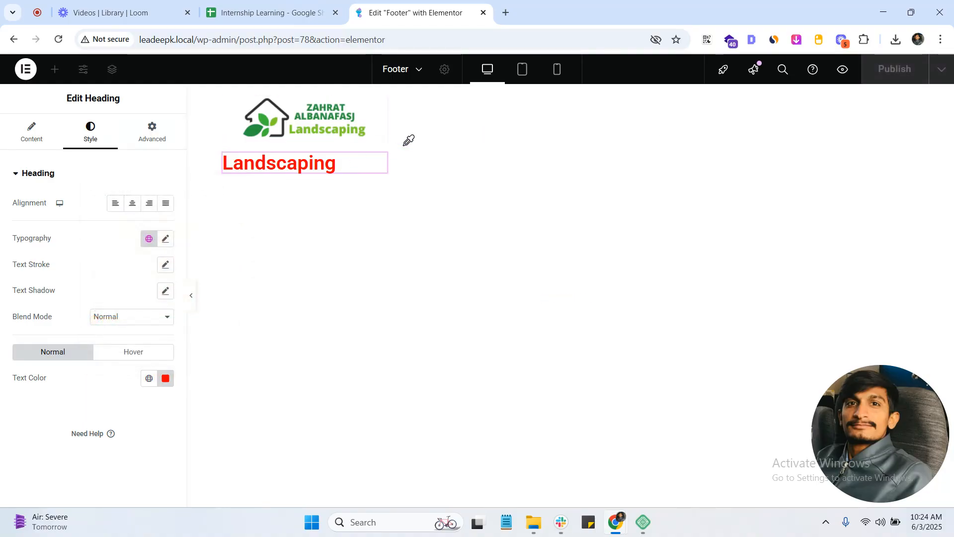
left_click(331, 105)
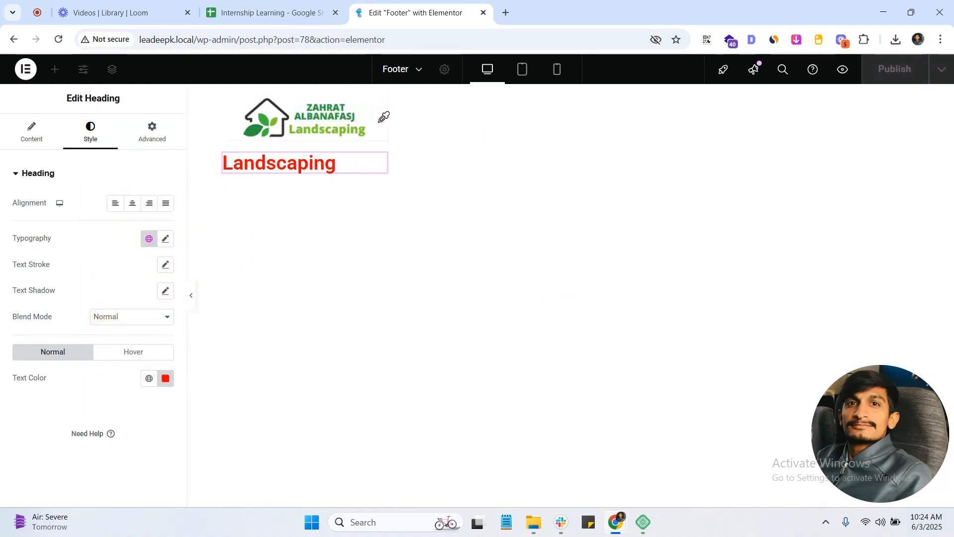
left_click(346, 113)
left_click(362, 122)
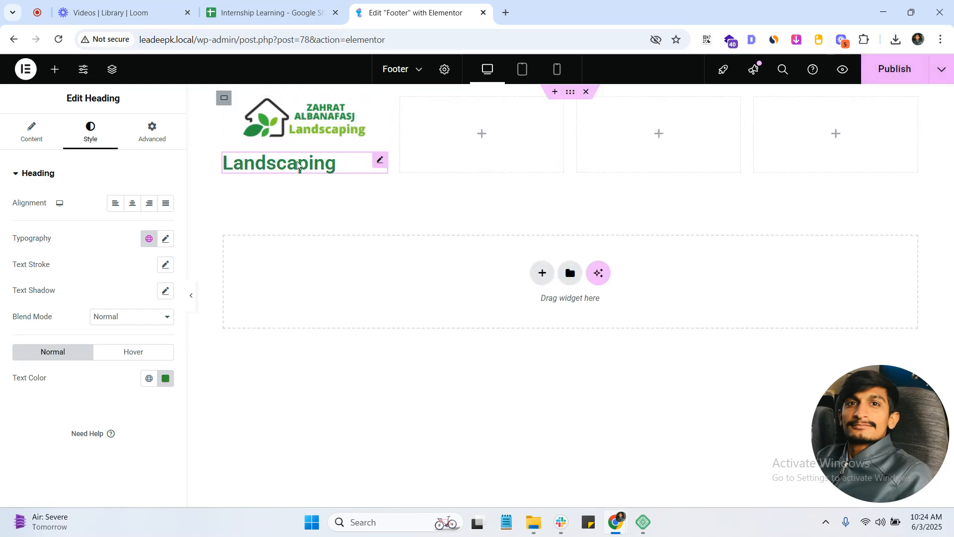
left_click(133, 203)
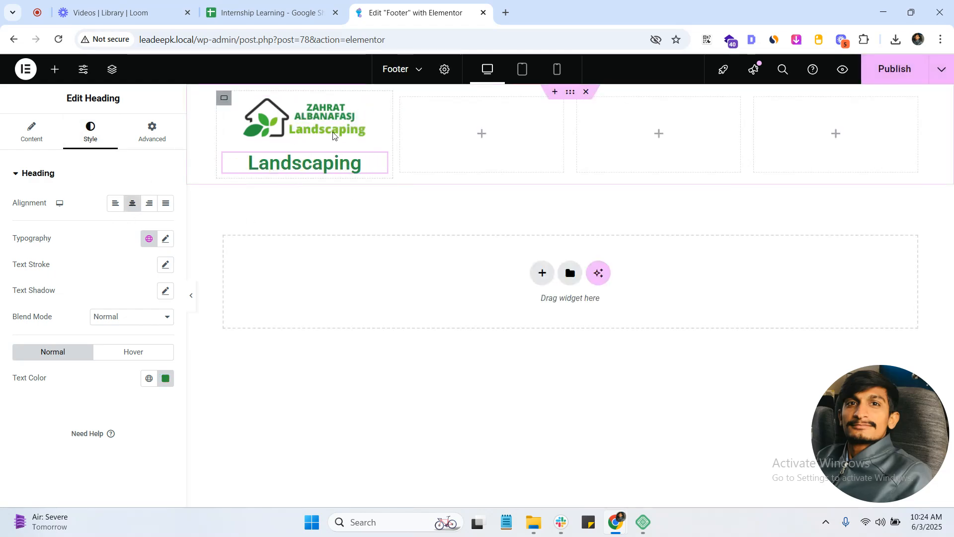
Step: Unlink the first column container's margin and padding values and set them to 0 px on all sides
left_click(224, 97)
left_click(151, 131)
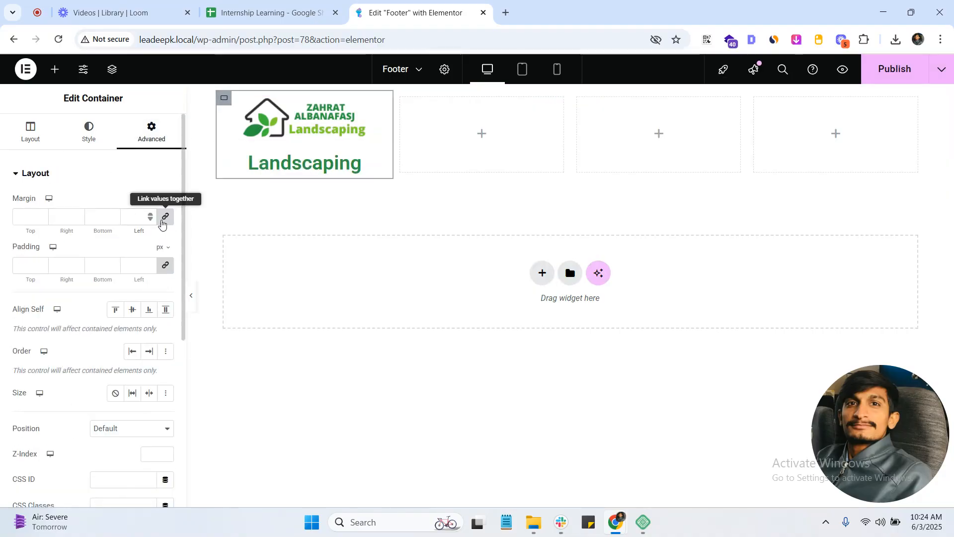
left_click(166, 216)
left_click(165, 265)
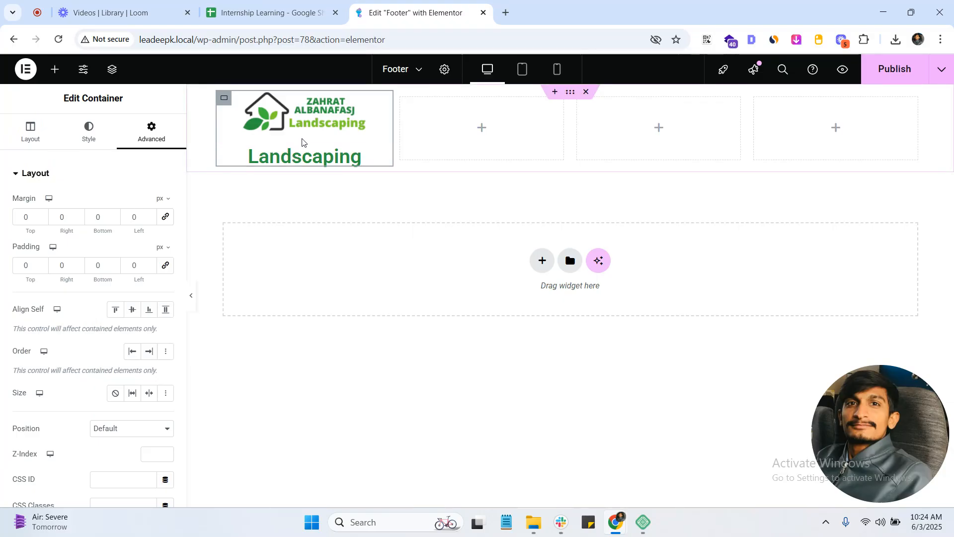
Step: Unlink the first column container's gap values and set the column and row gaps to 0 px
left_click(28, 141)
scroll(109, 348, "down", 4)
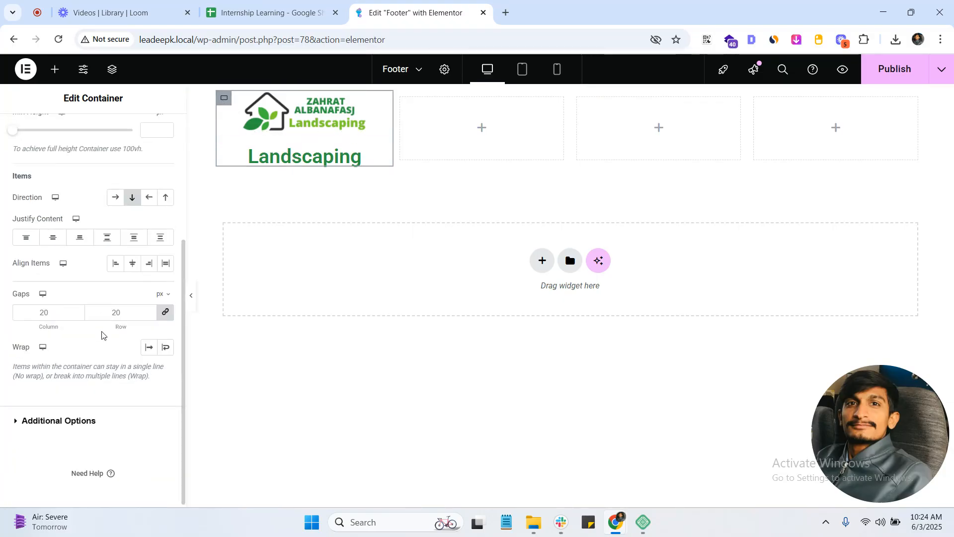
left_click(164, 312)
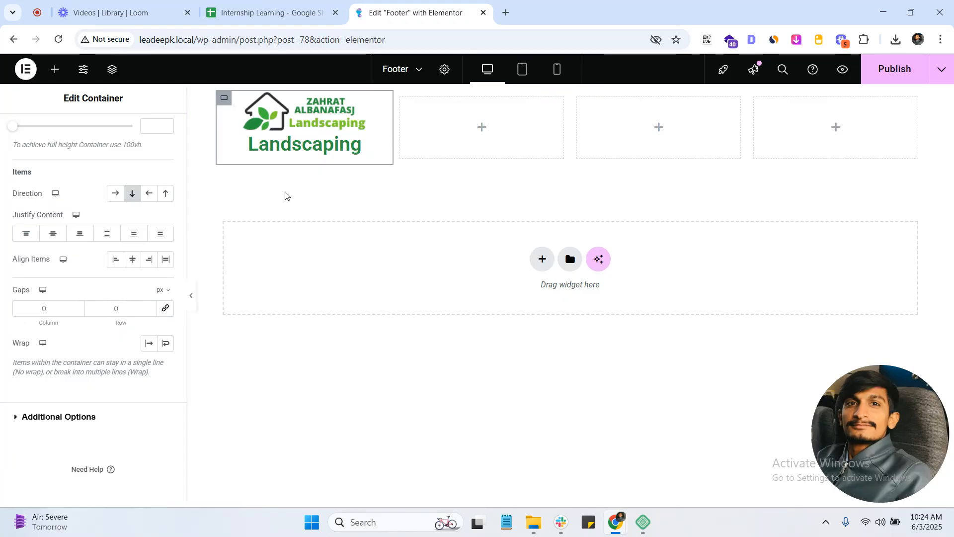
Step: Try a nested container inside the second column, look through its layout and style settings, and delete it
left_click(480, 127)
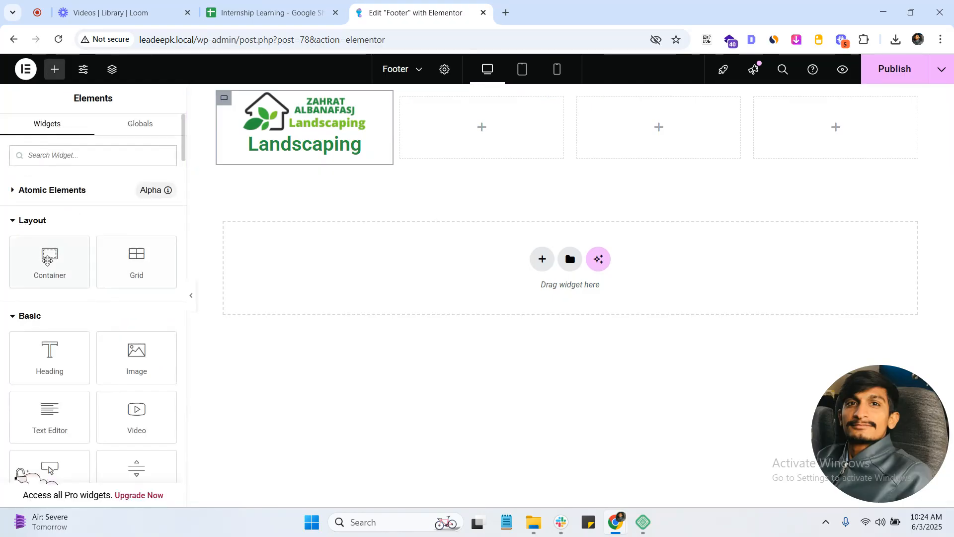
left_click_drag(47, 260, 497, 131)
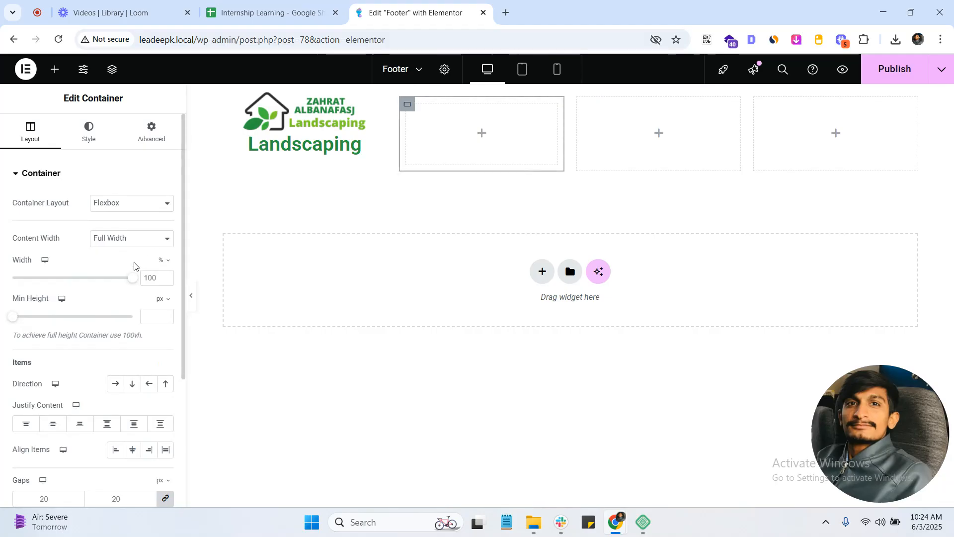
scroll(99, 309, "down", 4)
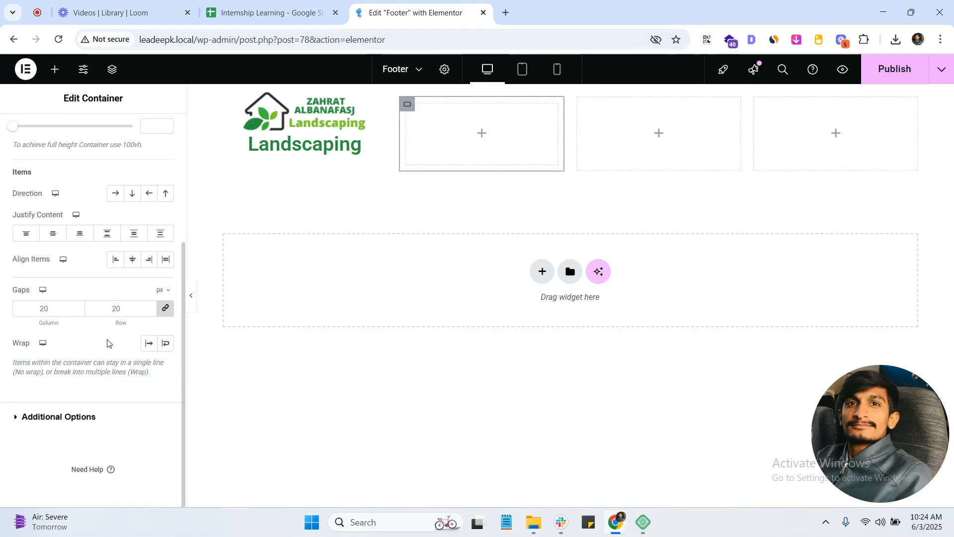
scroll(100, 323, "up", 6)
left_click(106, 130)
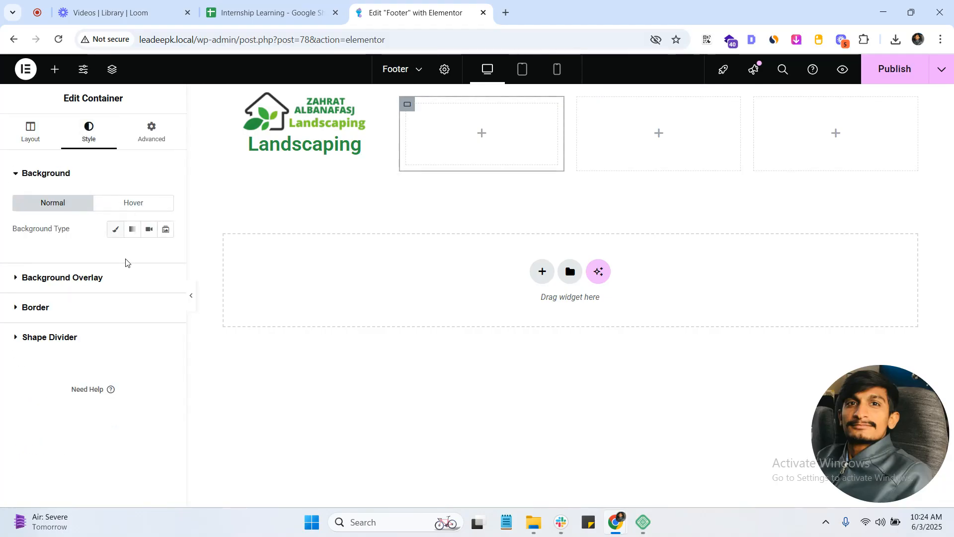
left_click(30, 130)
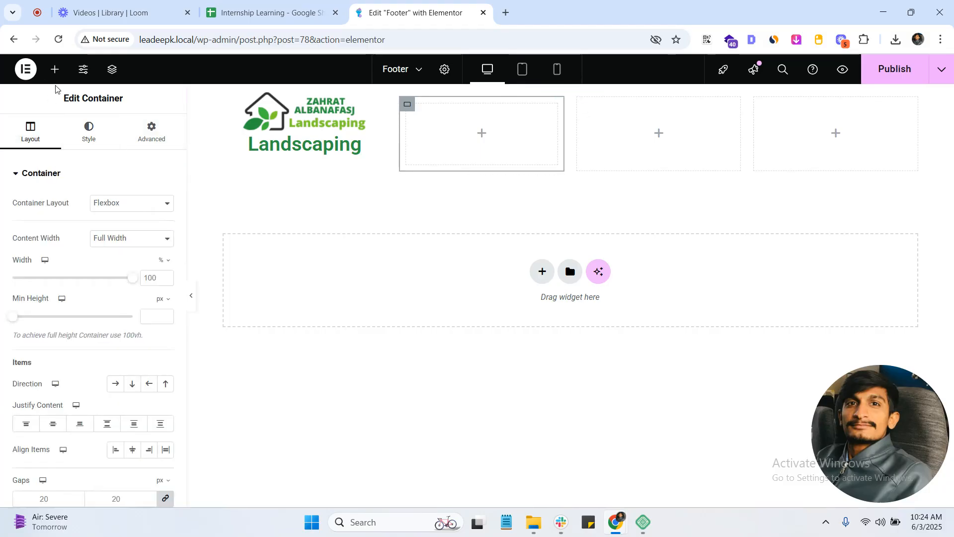
key("Delete")
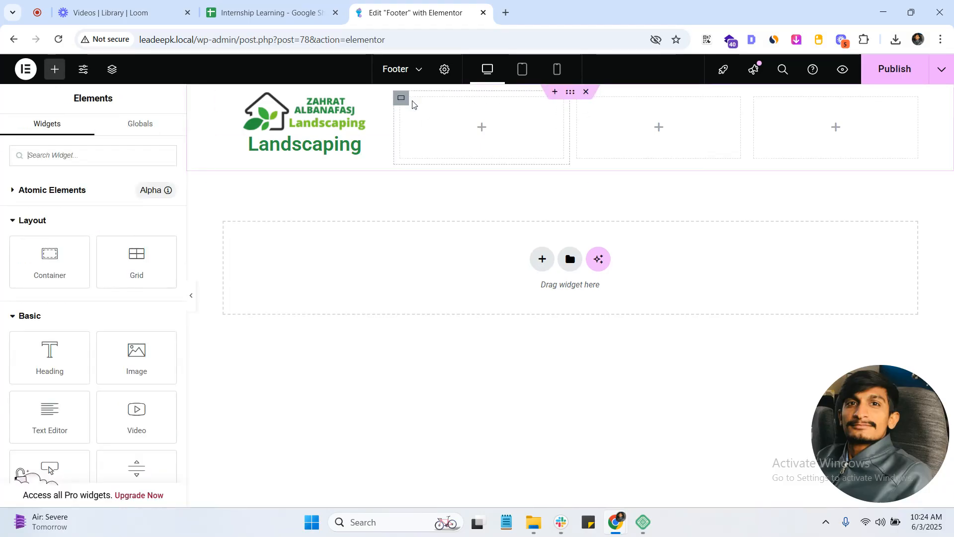
Step: Add a Heading widget to the second column and set its HTML tag to H5
left_click_drag(47, 351, 450, 140)
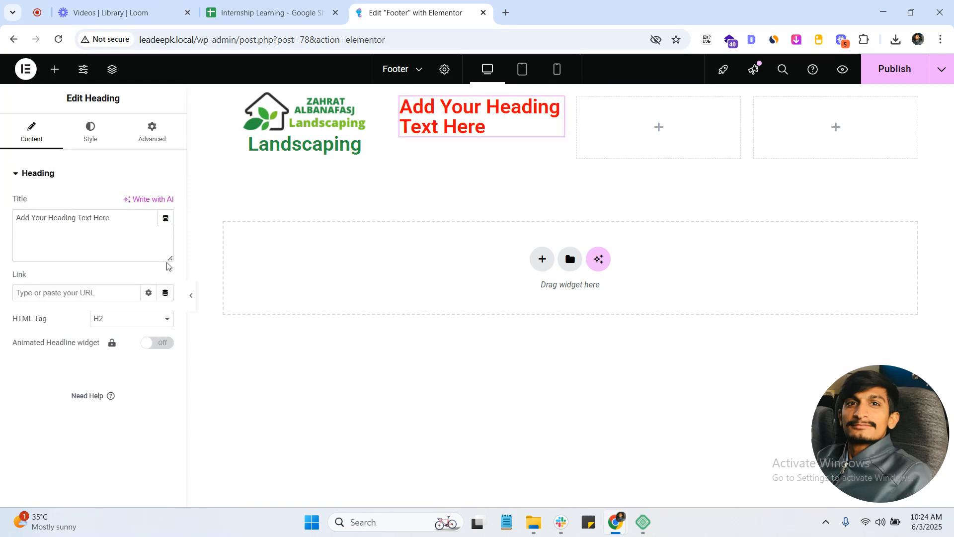
left_click(103, 320)
left_click(121, 392)
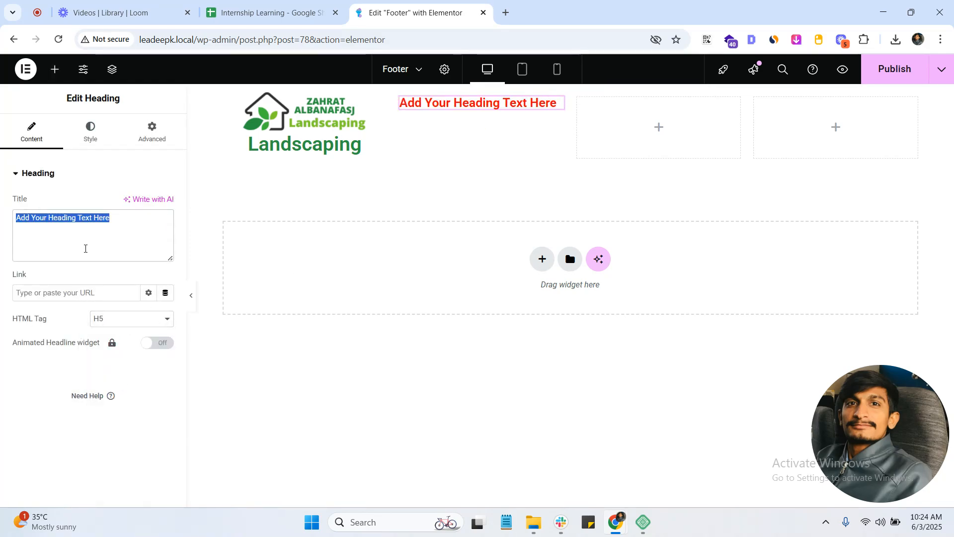
Step: Set the second column heading's title text to "Services"
key("Caps_Lock")
type("Quic")
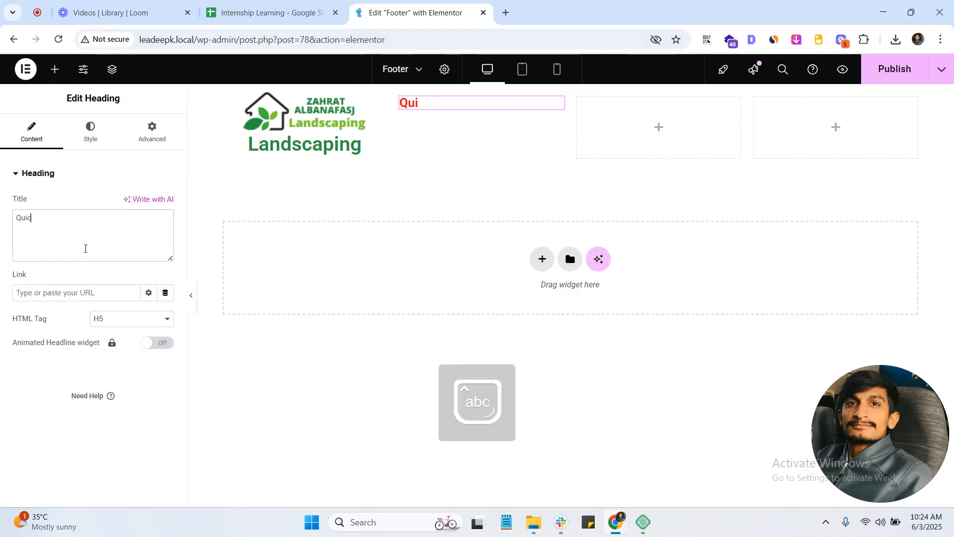
type("Serv")
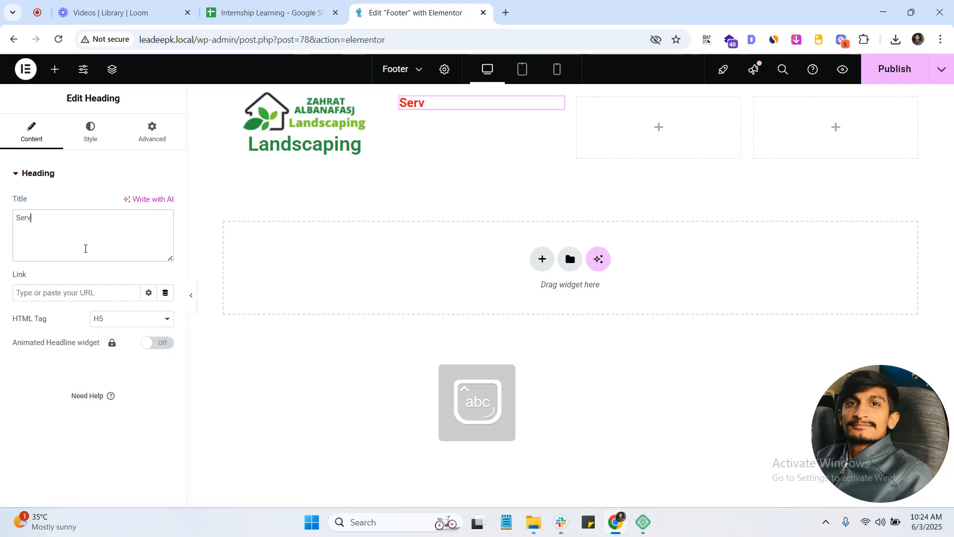
type("ice s")
key("BackSpace")
key("BackSpace")
type("s")
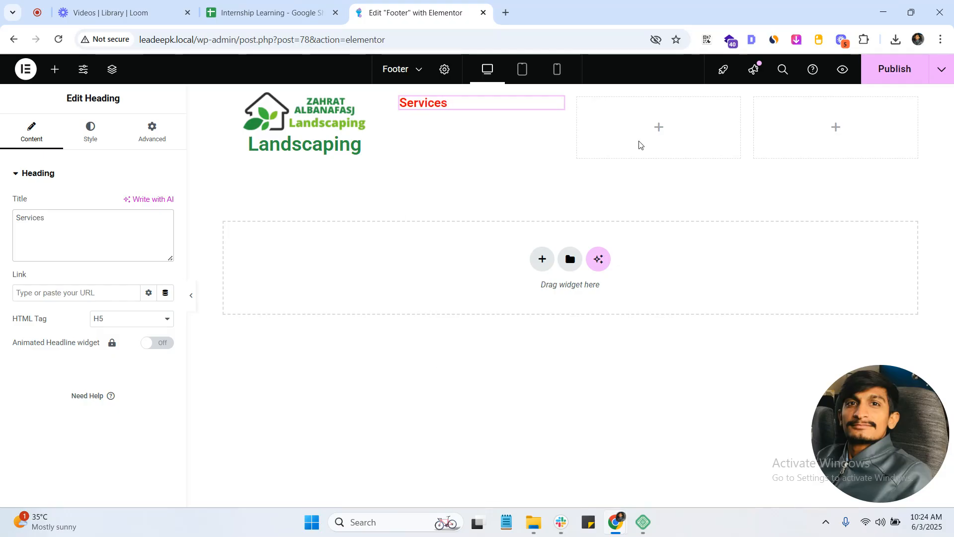
Step: Set the Services heading's text color to the dark green sampled from the logo's lettering
left_click(91, 132)
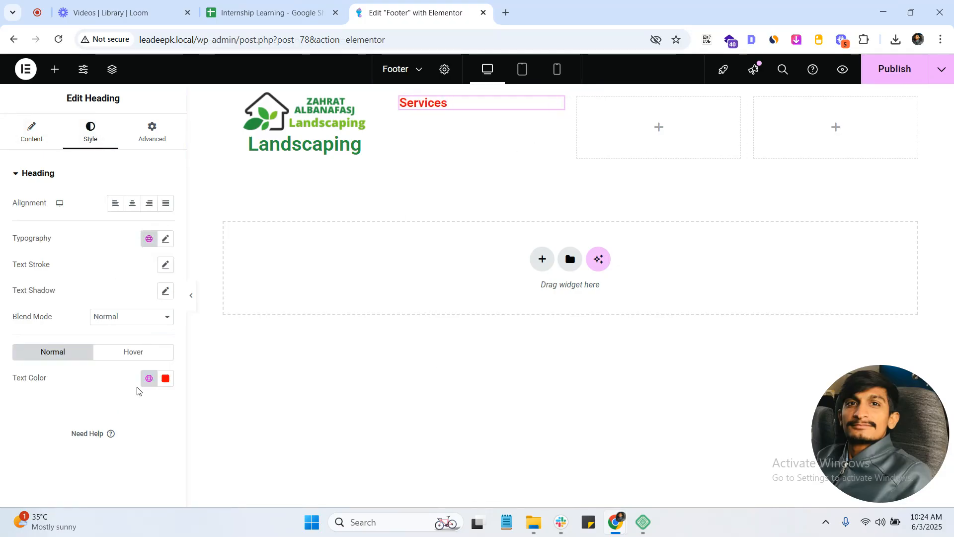
left_click(149, 378)
left_click(165, 378)
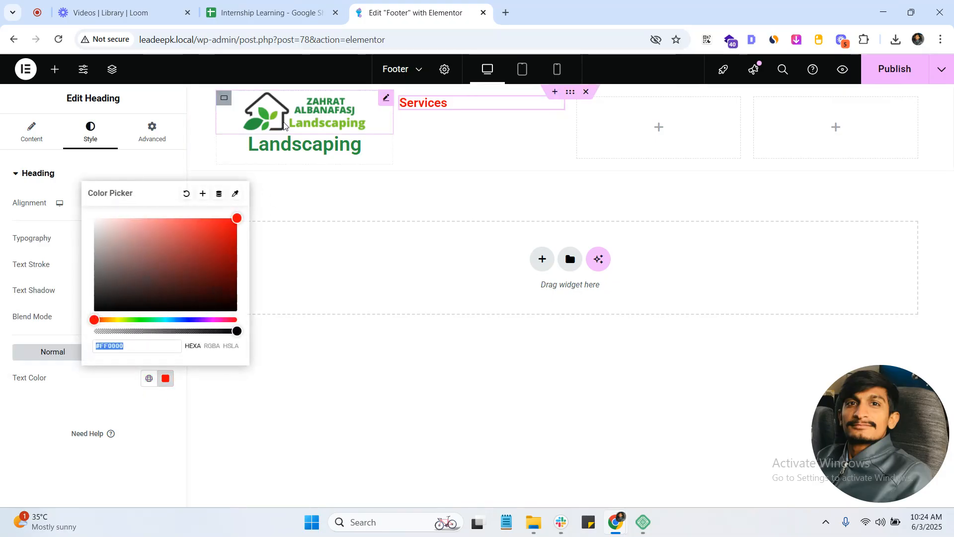
left_click(235, 194)
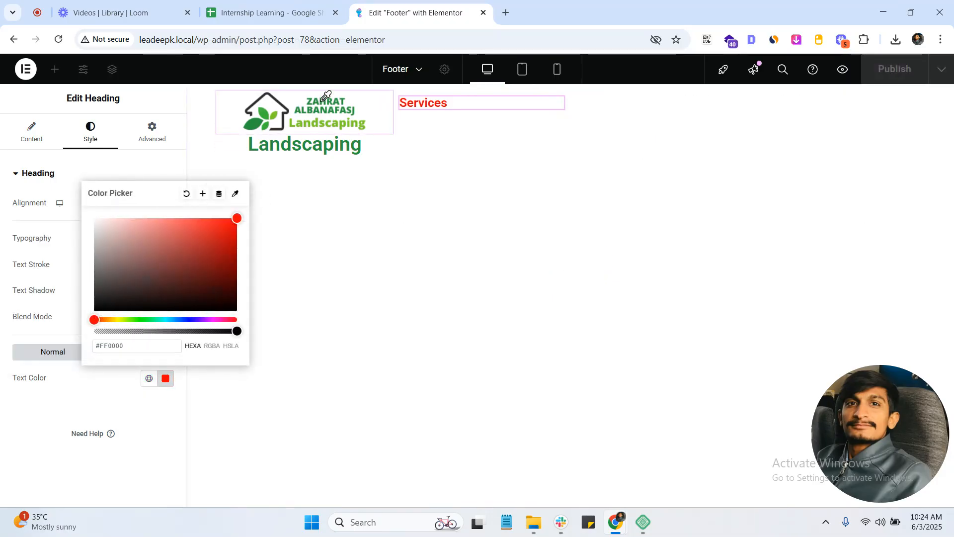
left_click(326, 107)
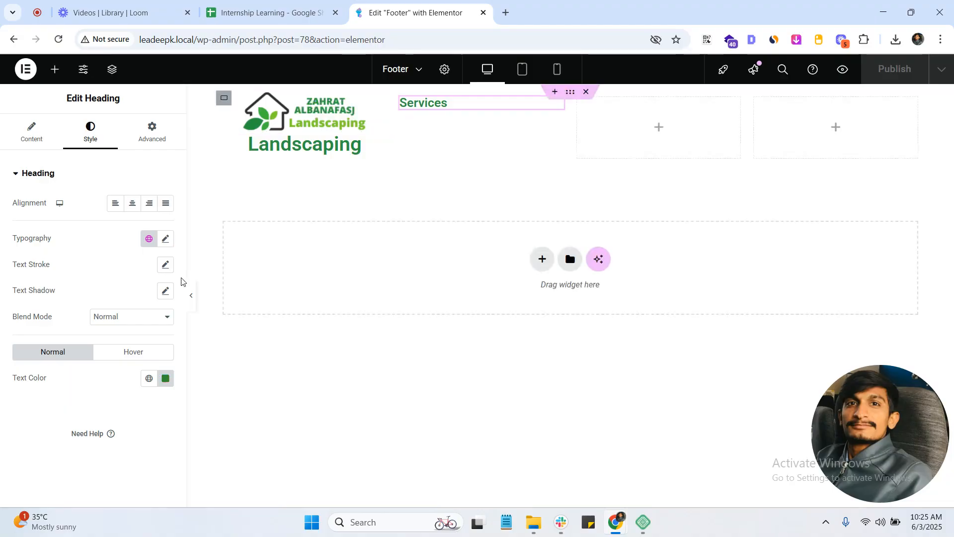
Step: Save the Services heading's green as a new global color named "Theme Color" and check it in the global colors list
left_click(150, 379)
left_click(165, 378)
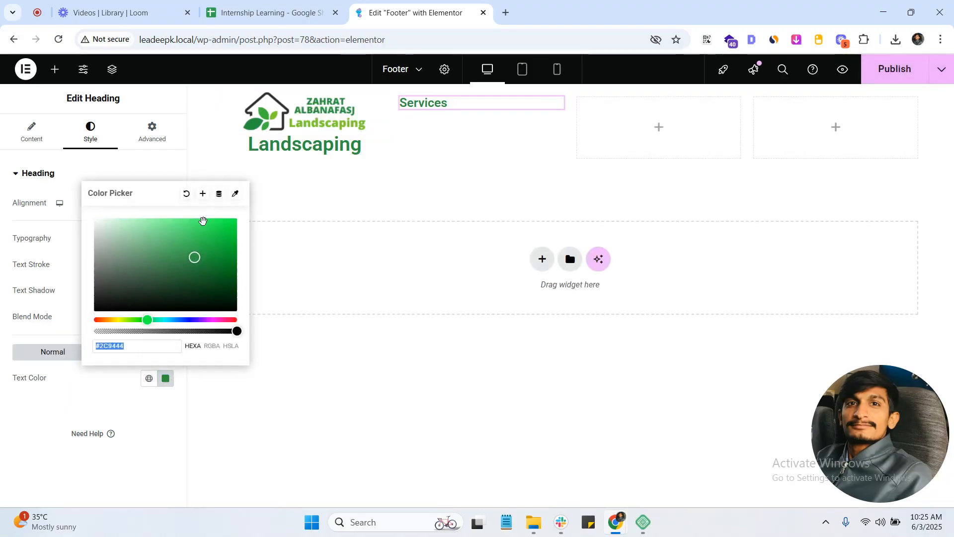
left_click(202, 195)
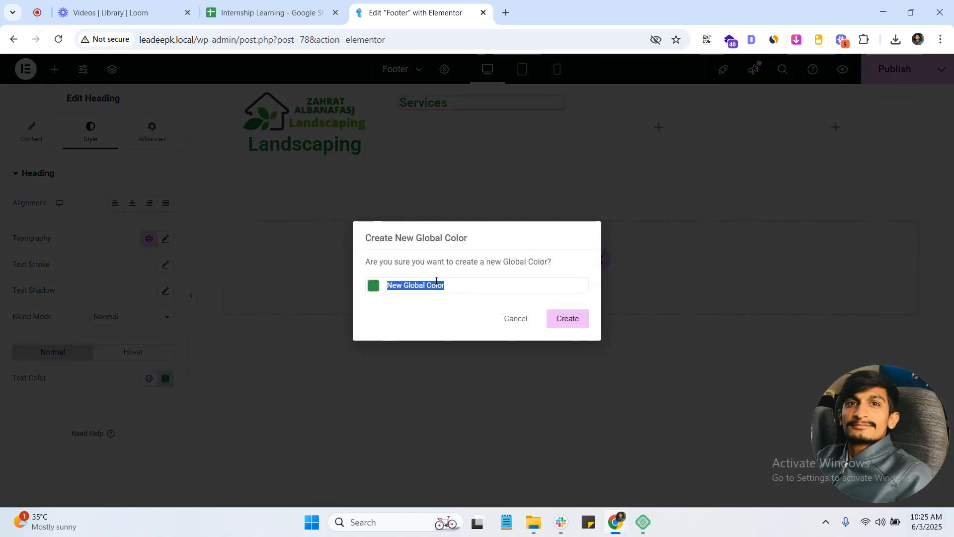
key("Caps_Lock")
type("Theme")
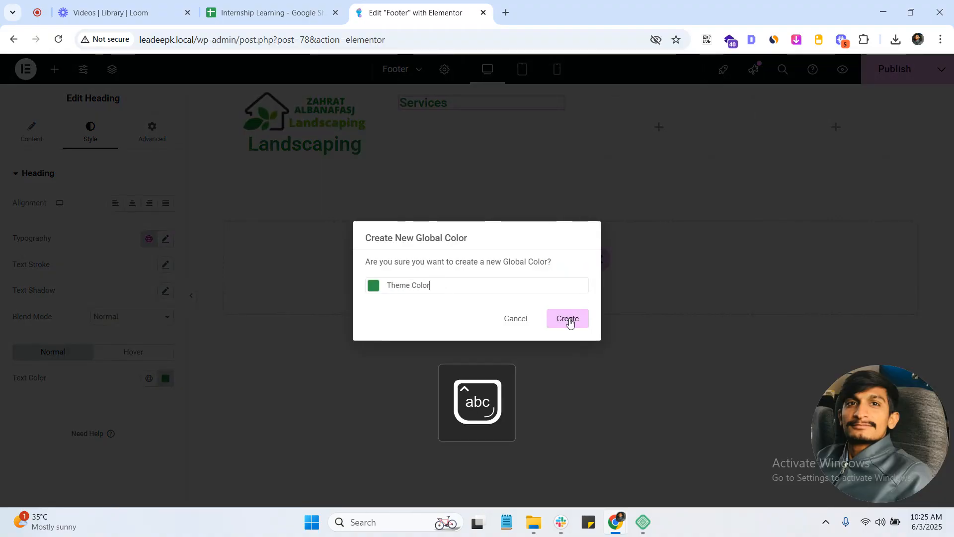
left_click(570, 322)
left_click(149, 378)
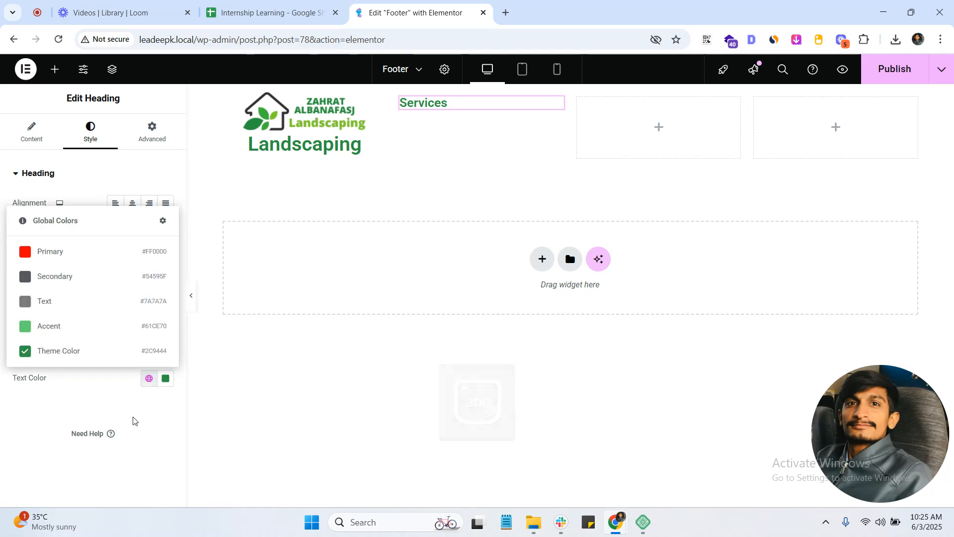
left_click(56, 368)
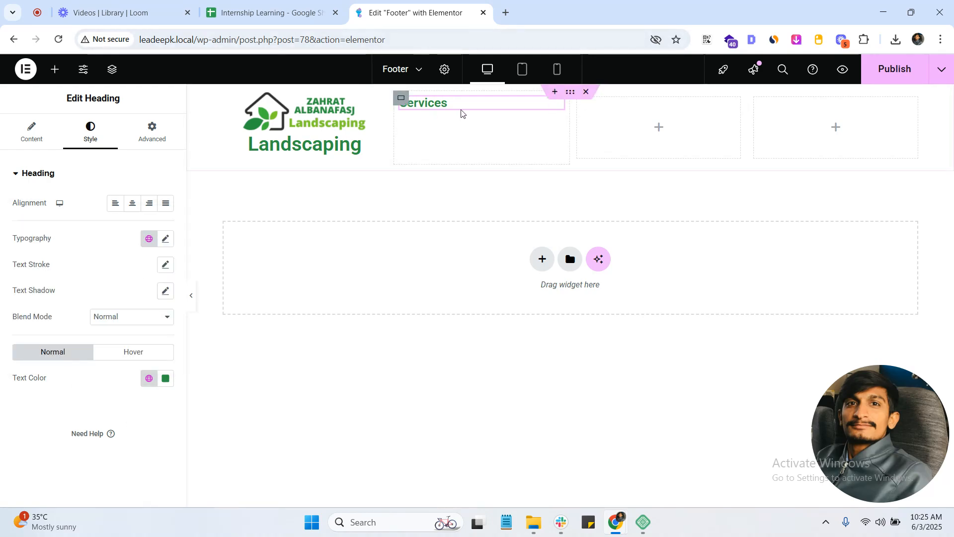
Step: Add a Navigation Menu widget below the Services heading and choose Nav Menu as its menu
left_click(55, 69)
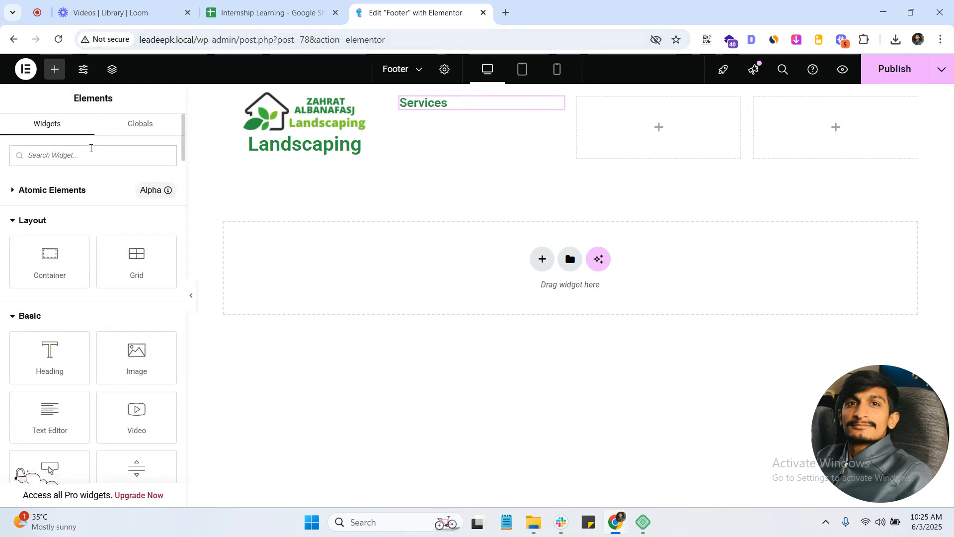
type("menu")
left_click_drag(135, 228, 469, 117)
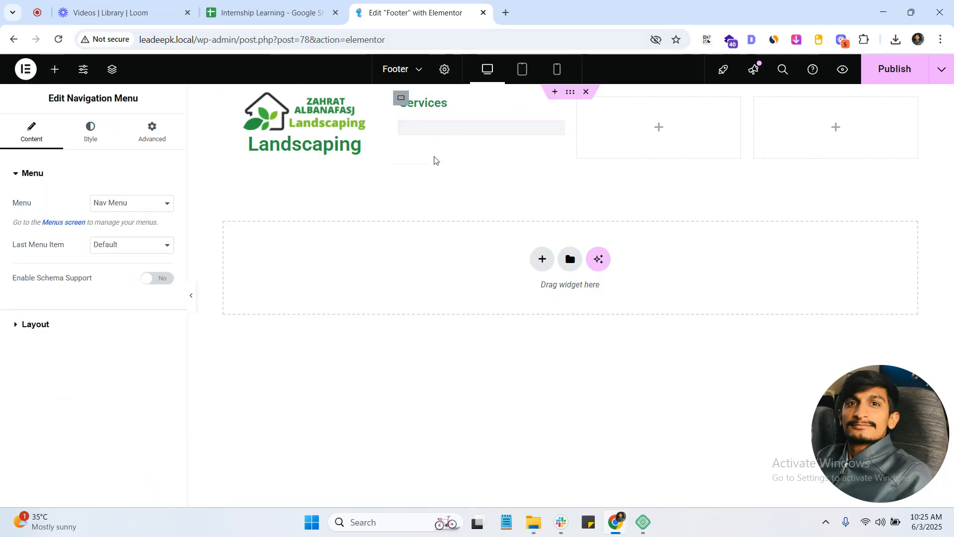
left_click(117, 203)
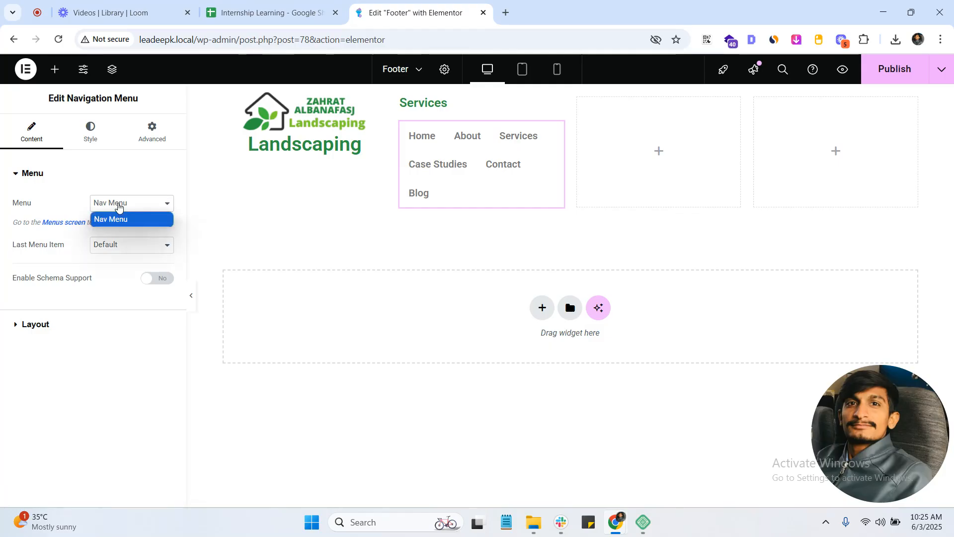
left_click(117, 217)
Step: Set the navigation menu's layout to Vertical
left_click(59, 328)
left_click(111, 233)
left_click(107, 263)
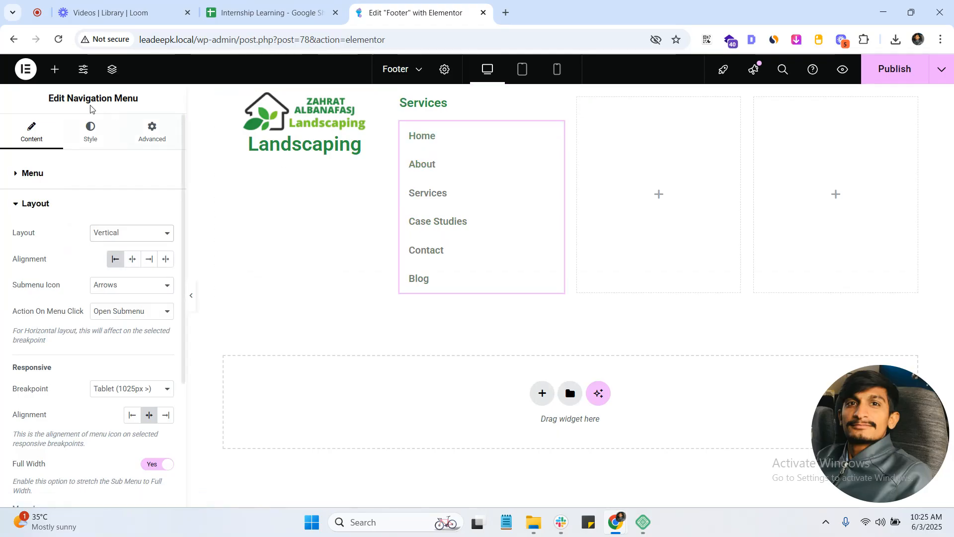
Step: Try placing a Text Editor widget next to the logo column and delete it
left_click(51, 70)
left_click_drag(50, 413, 275, 174)
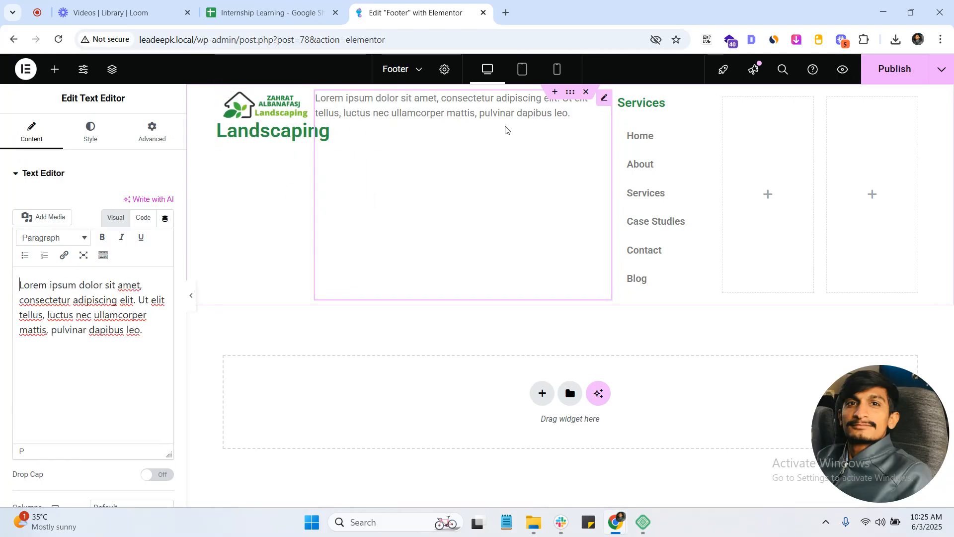
key("Delete")
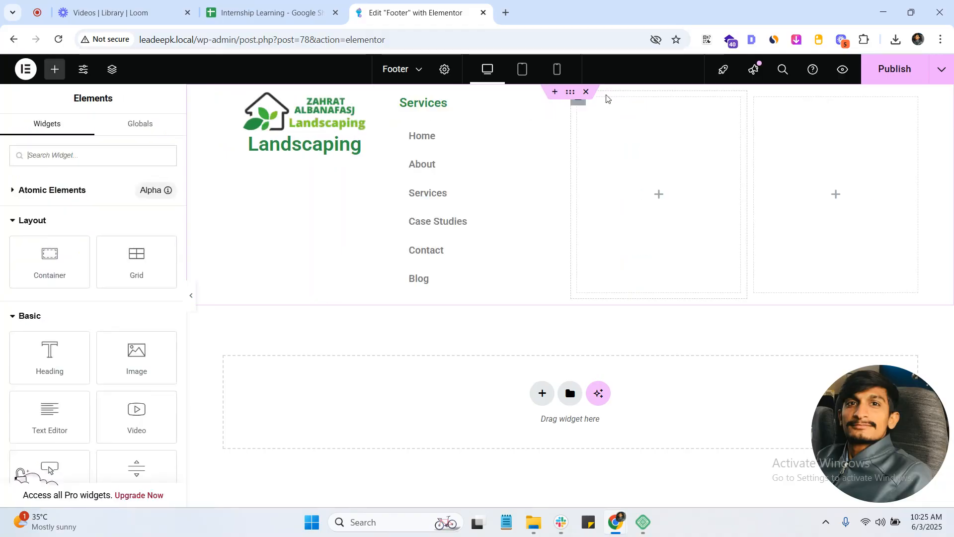
Step: Add a Text Editor widget below the Landscaping heading in the first column
left_click(223, 98)
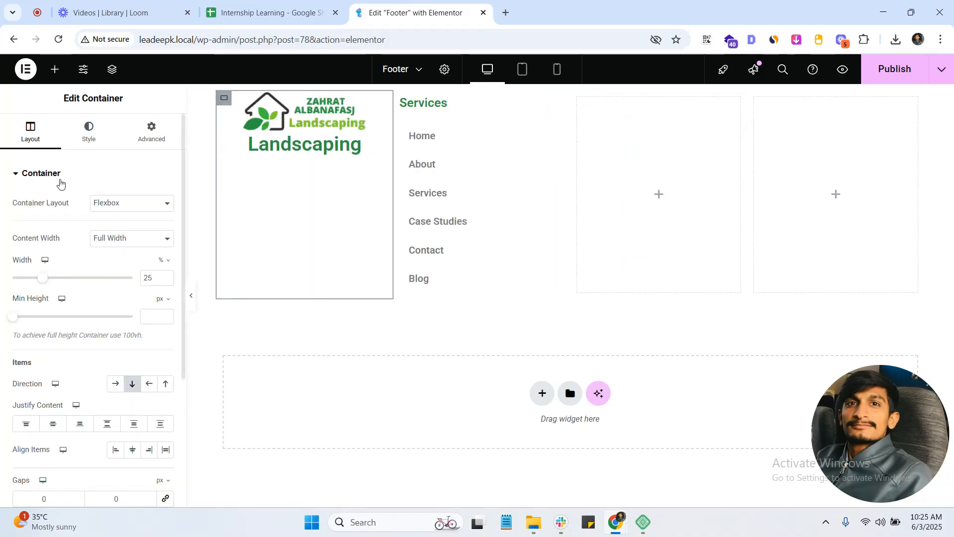
left_click(55, 69)
left_click_drag(61, 393, 298, 164)
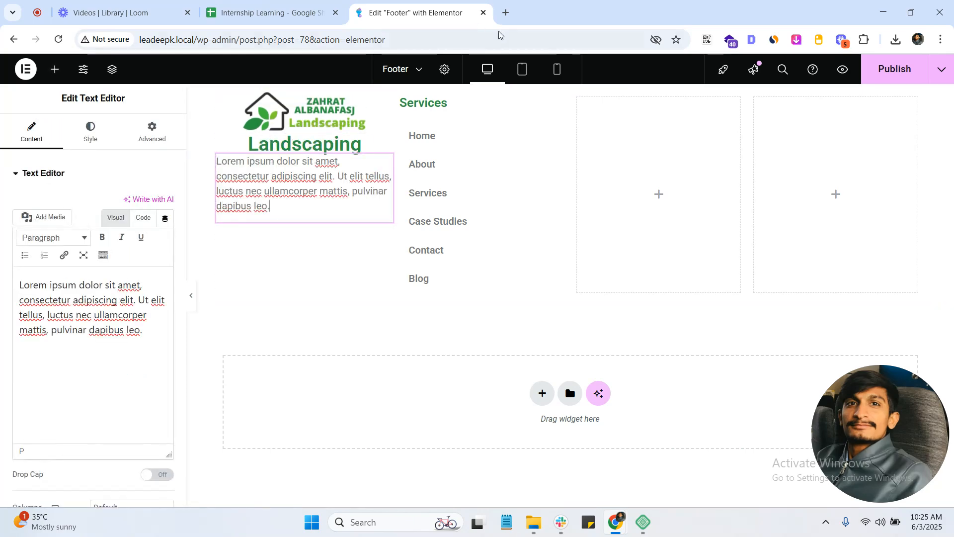
Step: Search the web for "lorem ipsum" in a new browser tab
key("ctrl+t")
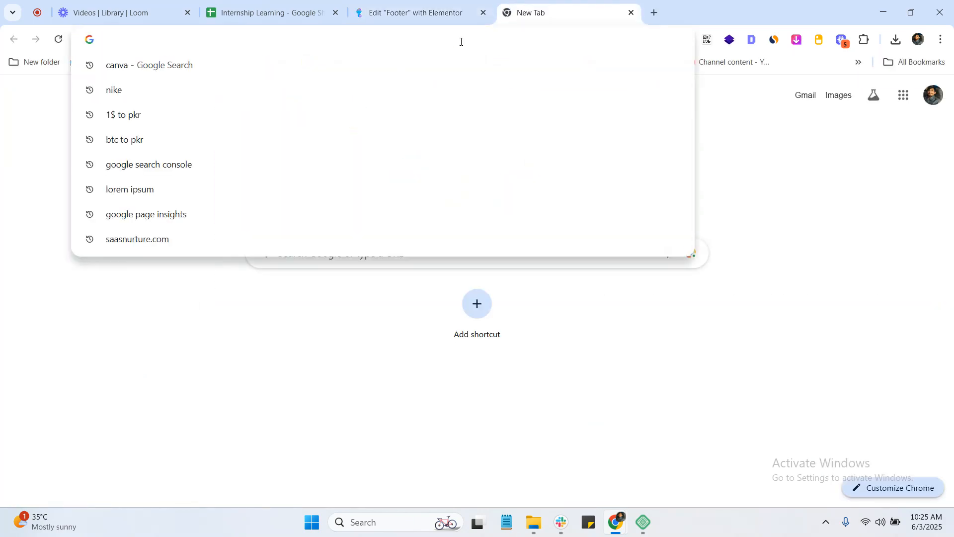
type("c")
key("BackSpace")
type("lorem ipsum")
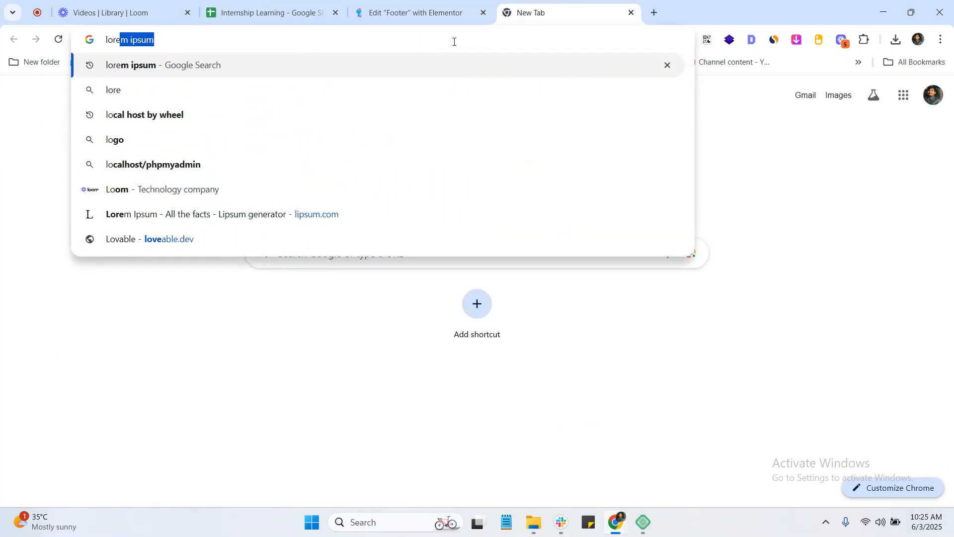
key("Return")
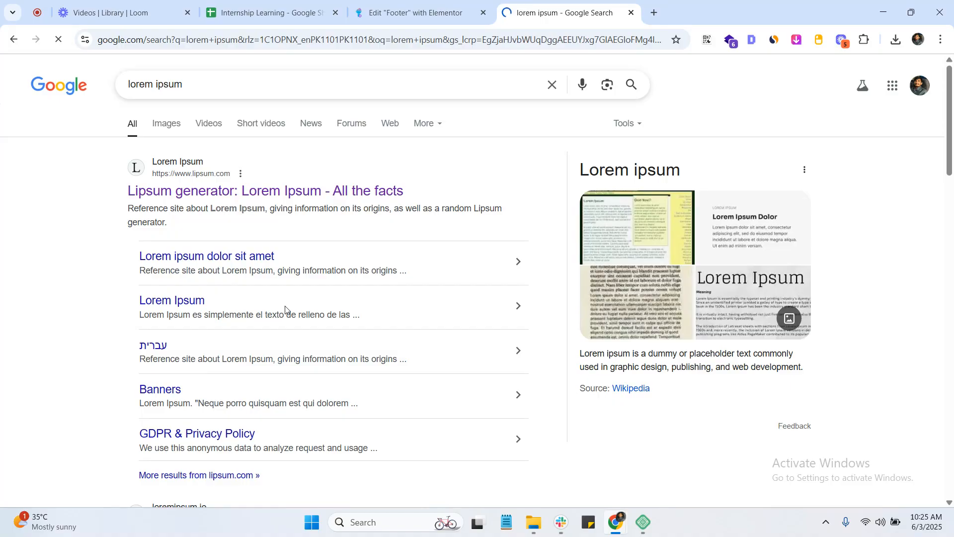
Step: Open lipsum.com and copy the paragraph under "Where does it come from?"
scroll(207, 326, "down", 3)
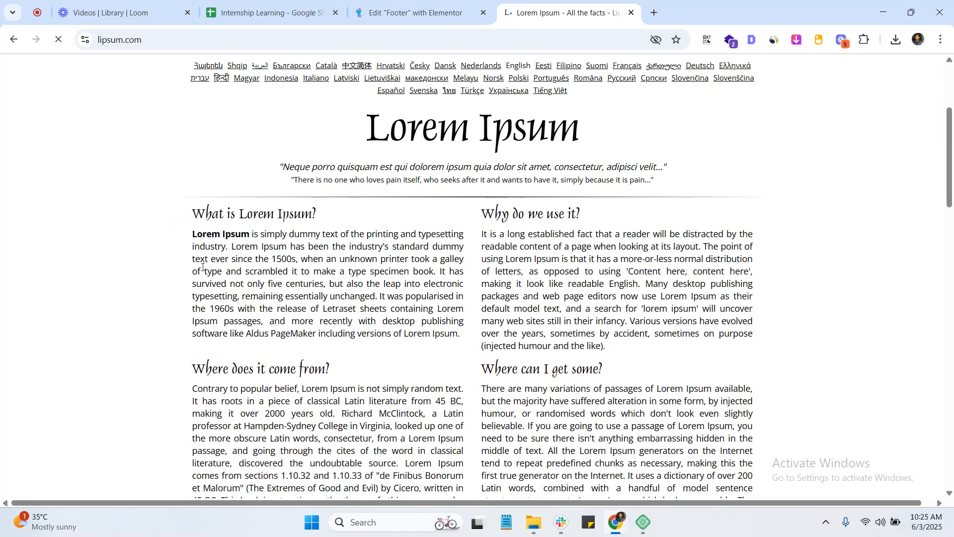
scroll(202, 267, "down", 3)
left_click_drag(193, 202, 438, 340)
key("ctrl+c")
Step: Return to the Elementor footer and replace the text editor's placeholder with the copied lorem ipsum paragraph
left_click(412, 13)
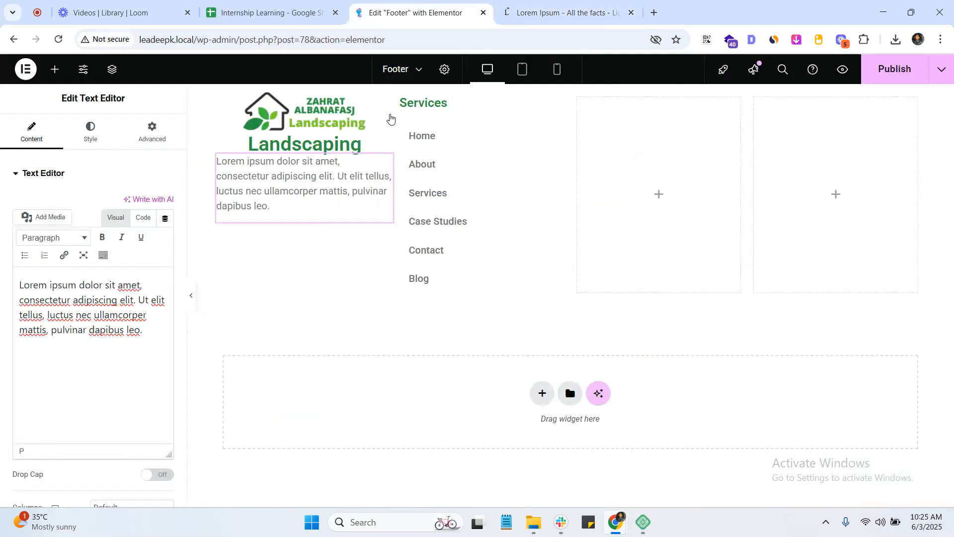
left_click(331, 184)
left_click(138, 298)
key("ctrl+a")
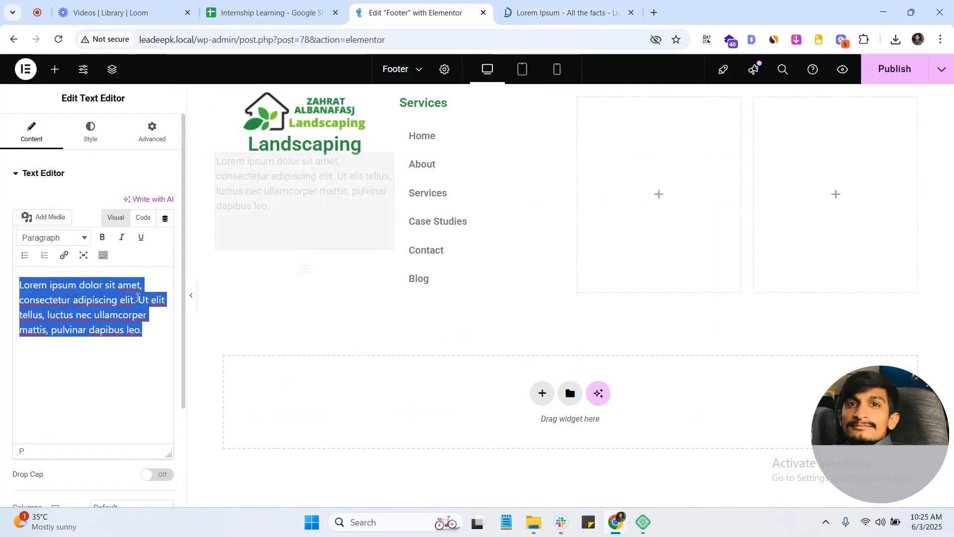
key("ctrl+v")
left_click(312, 145)
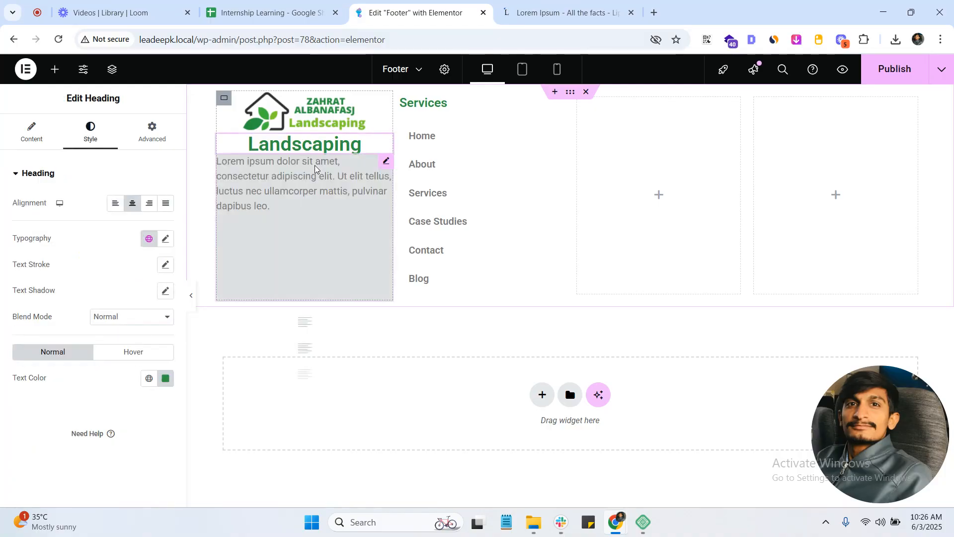
left_click(314, 169)
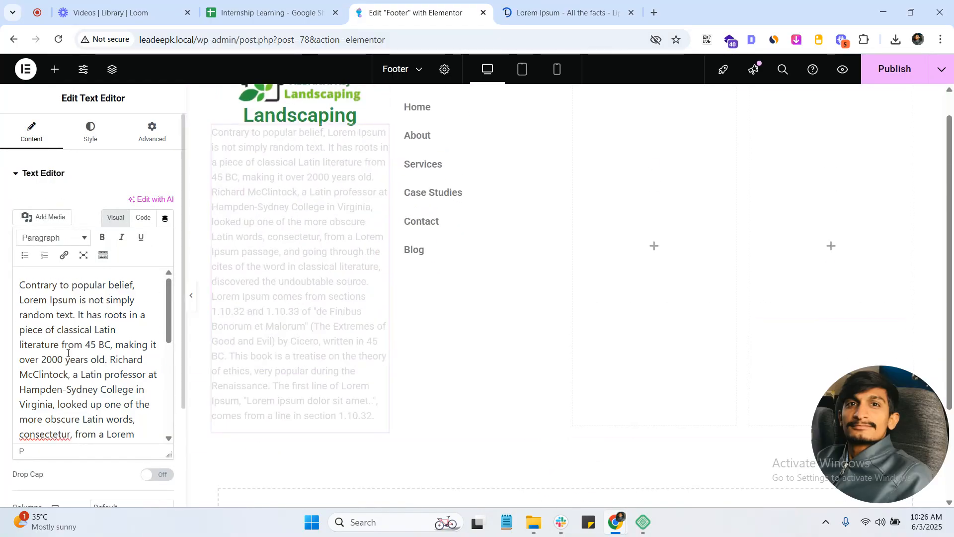
Step: Shorten the pasted paragraph by removing everything after "cites of the word in classical literature," and end it with a period
scroll(94, 404, "down", 5)
left_click_drag(121, 429, 21, 325)
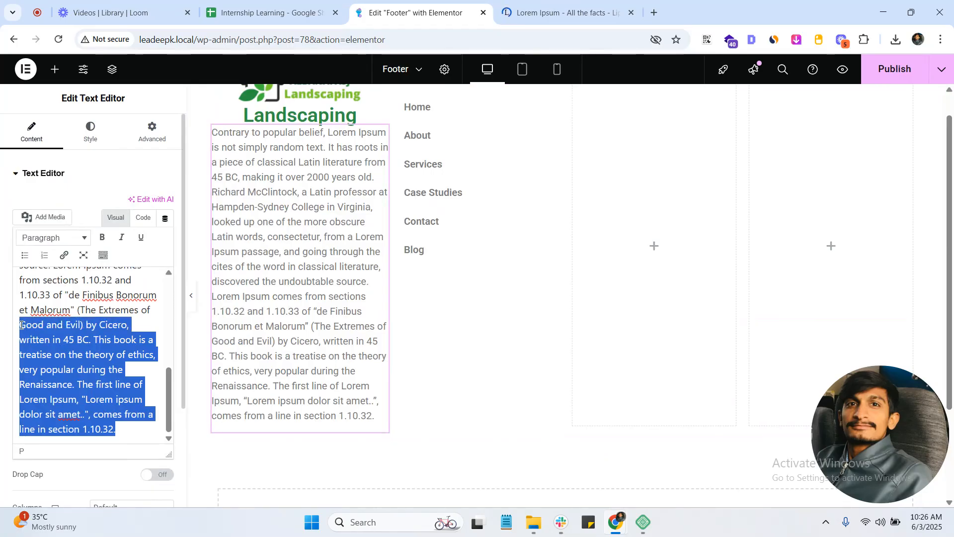
key("BackSpace")
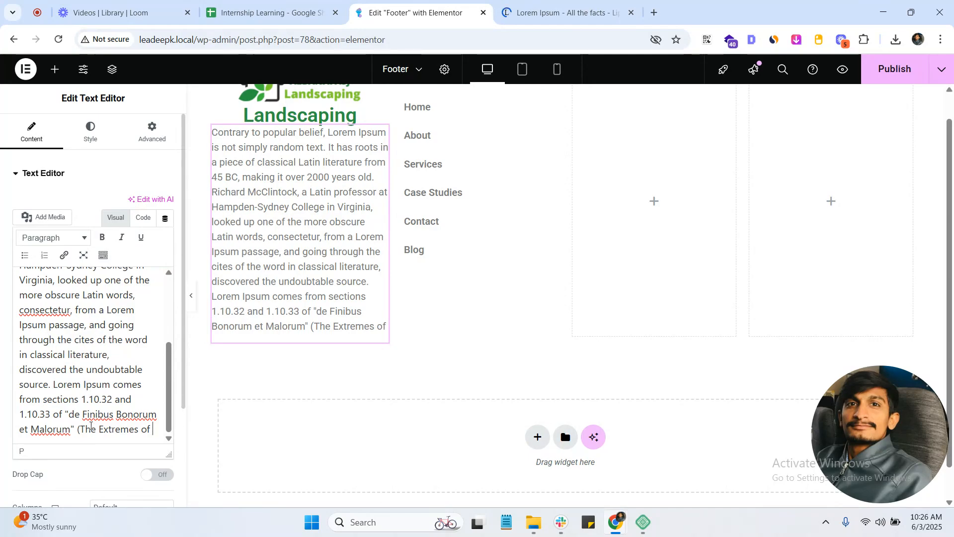
left_click_drag(156, 431, 17, 376)
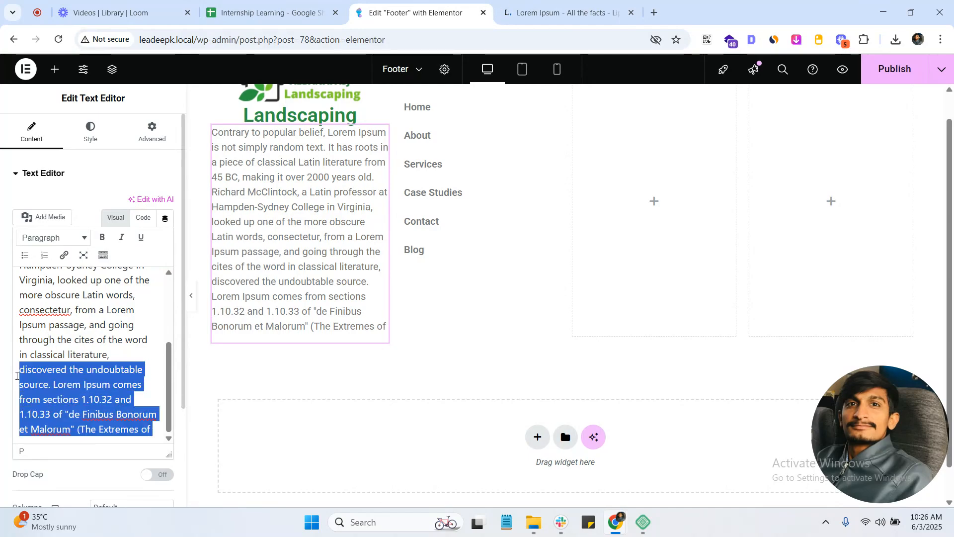
key("BackSpace")
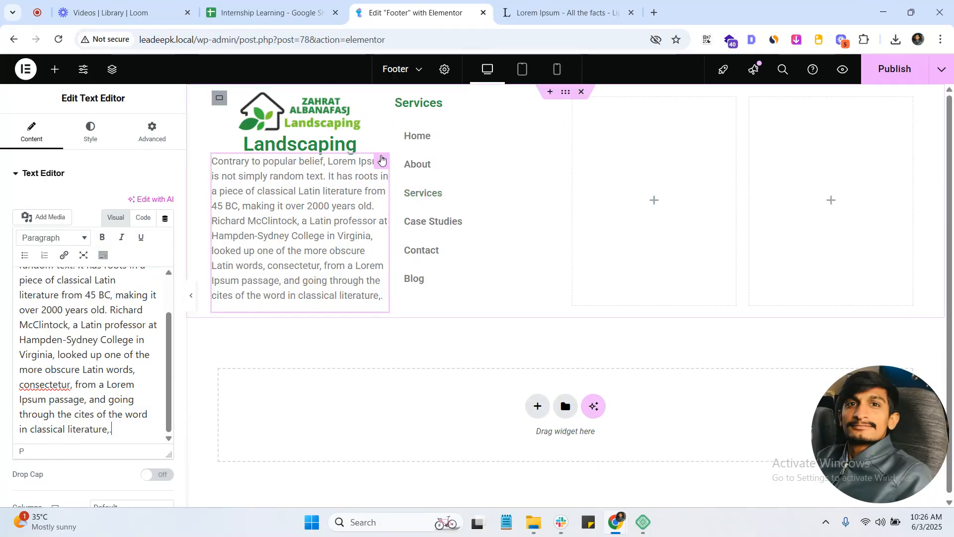
Step: Set the second column container's Justify Content to Center
left_click(397, 103)
scroll(102, 306, "down", 4)
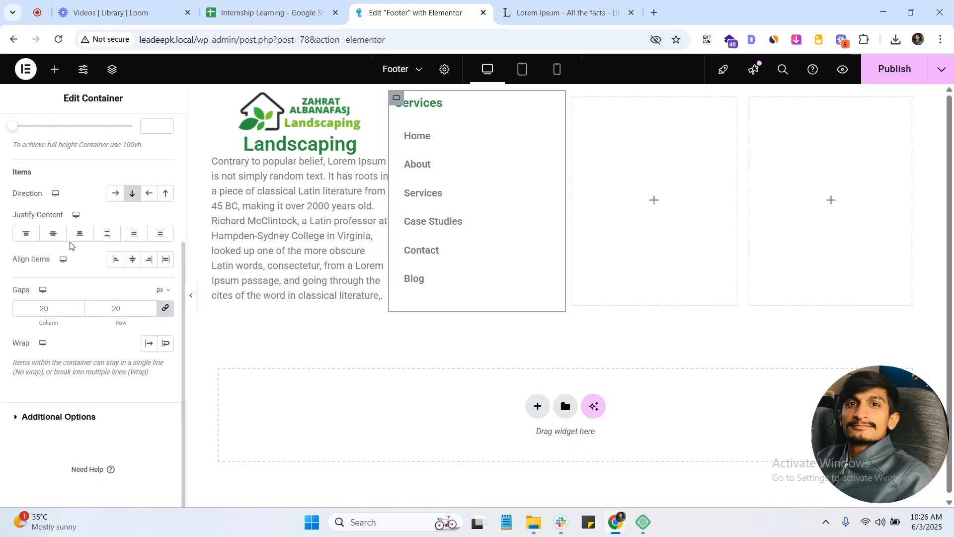
left_click(53, 235)
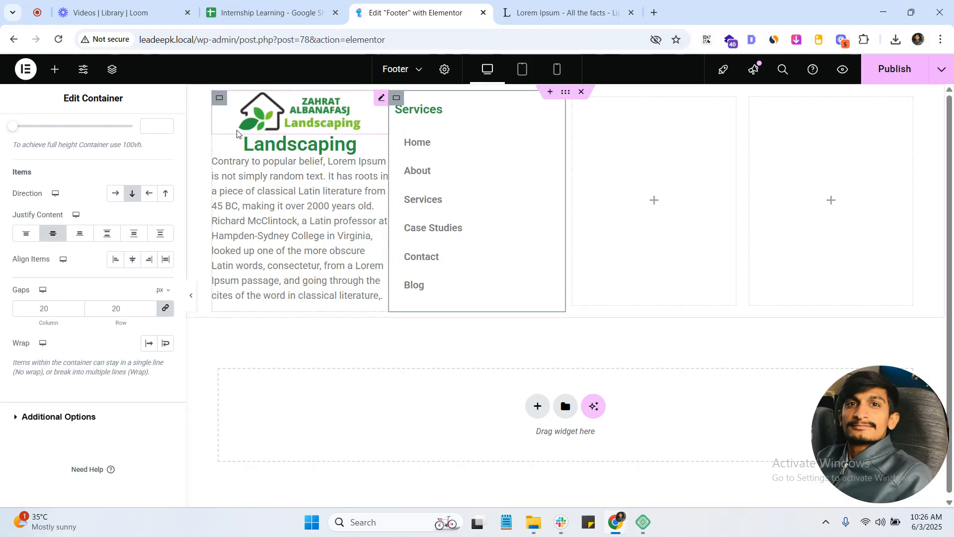
Step: Set the Justify Content of the first column container, holding the logo and description, to Center
left_click(219, 99)
scroll(37, 318, "down", 1)
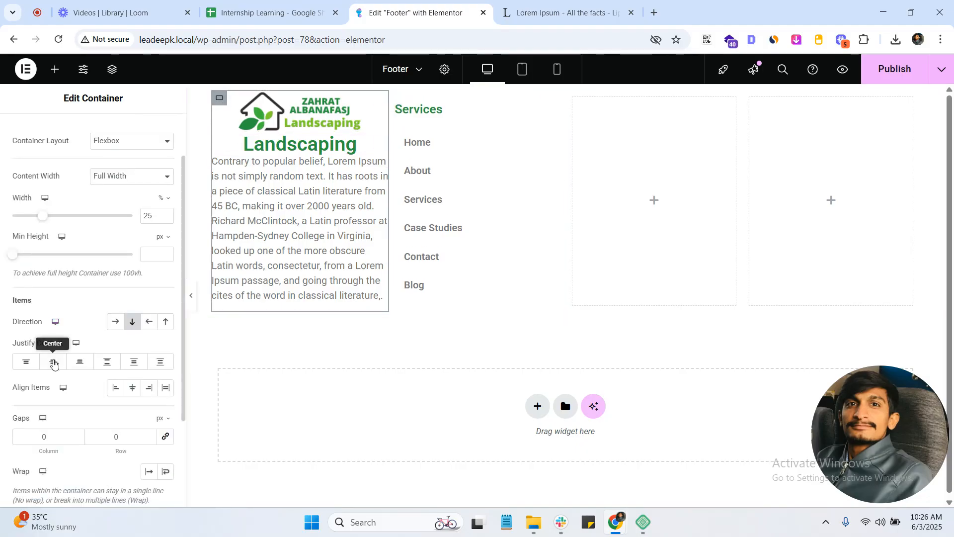
left_click(53, 363)
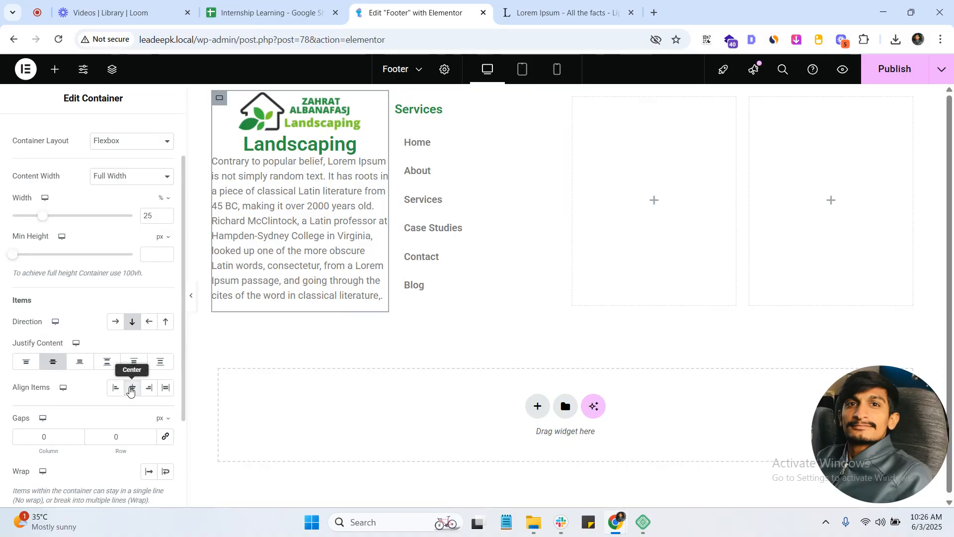
Step: Left-align the logo image and the Landscaping heading in the first column, and check the footer without the editing panel
left_click(238, 112)
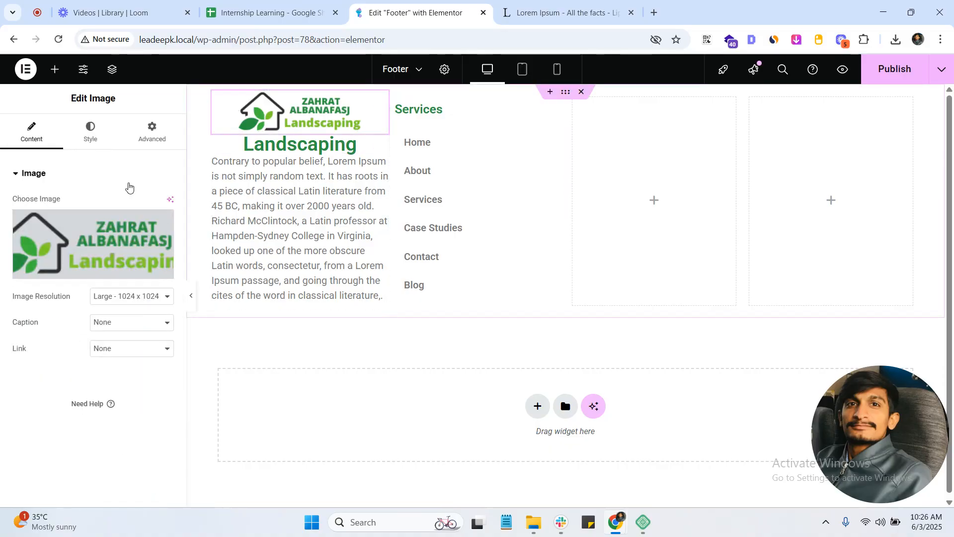
left_click(90, 131)
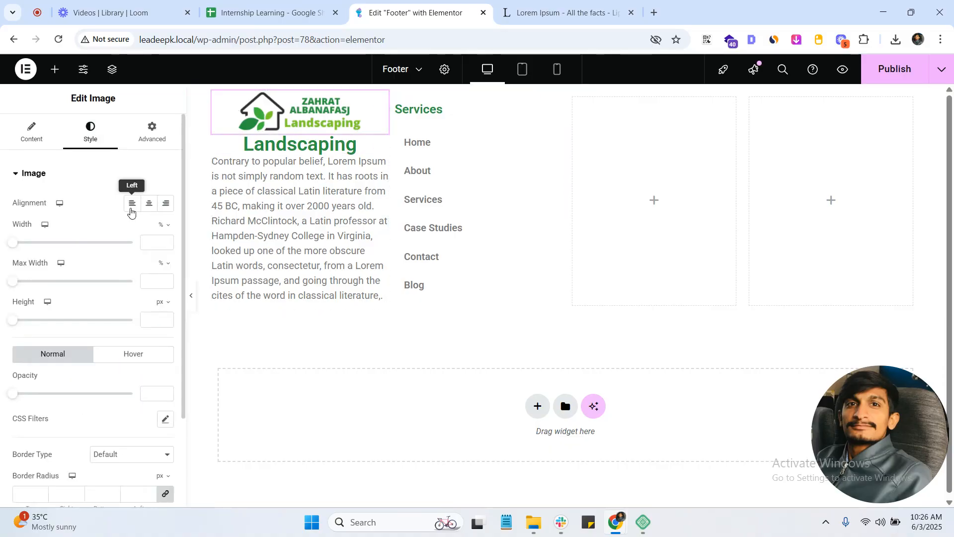
left_click(278, 144)
left_click(115, 203)
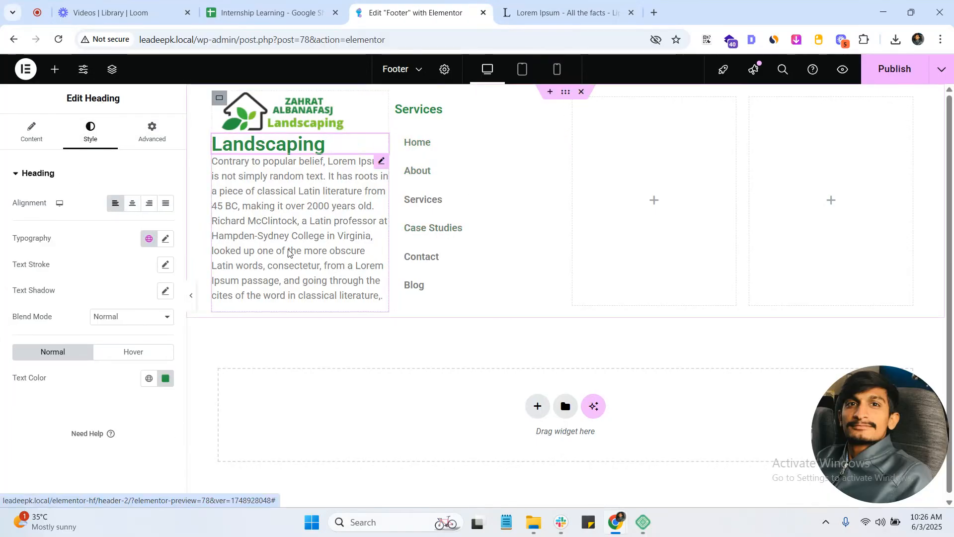
left_click(193, 299)
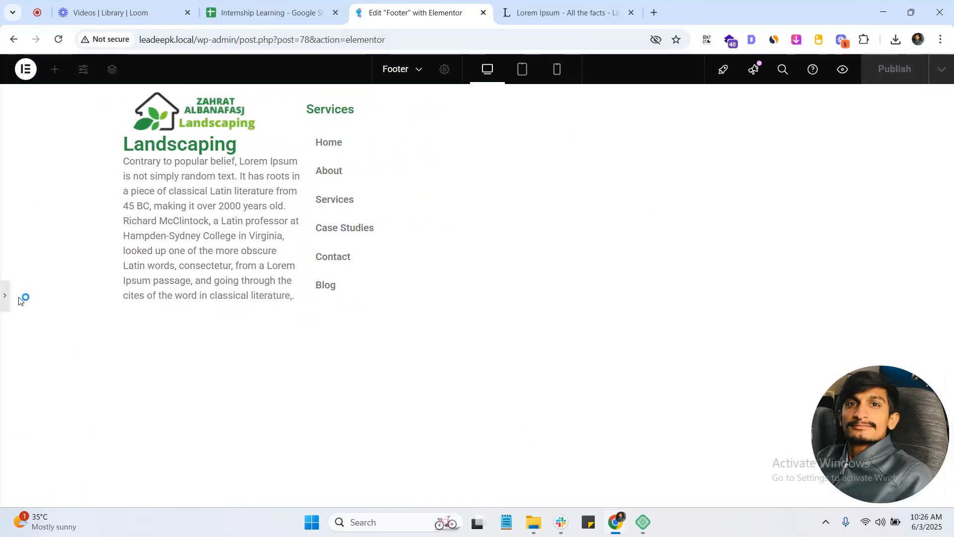
left_click(6, 299)
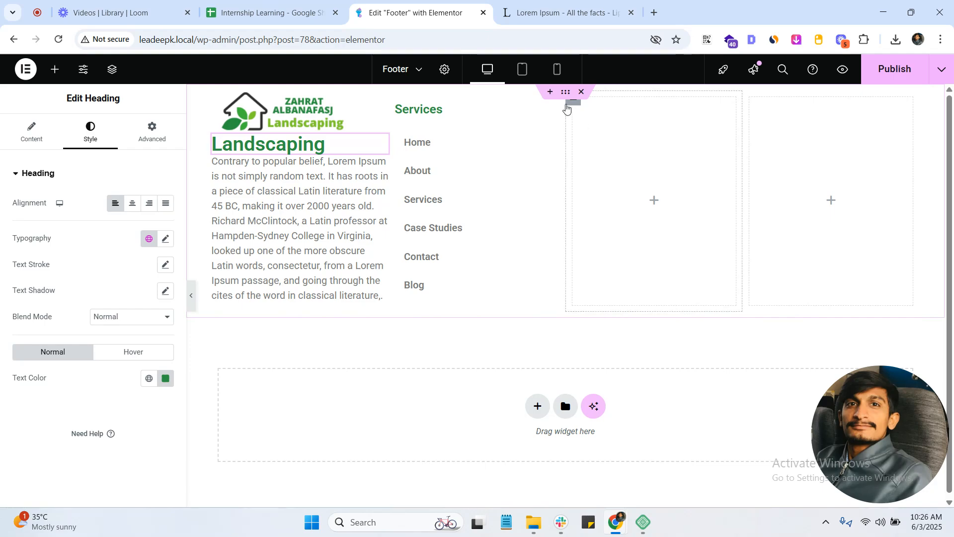
Step: Delete the two empty column containers beside the Services column
left_click(492, 109)
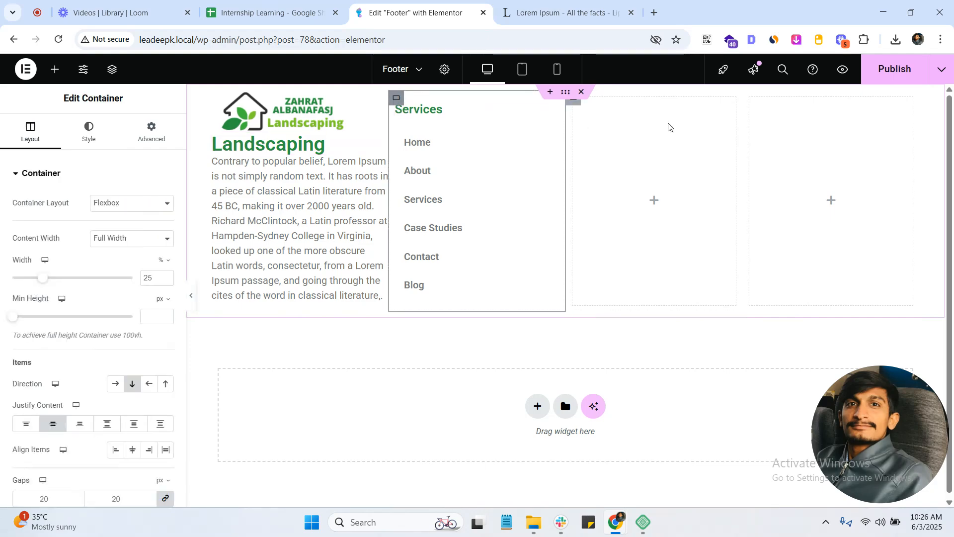
left_click(576, 109)
key("Delete")
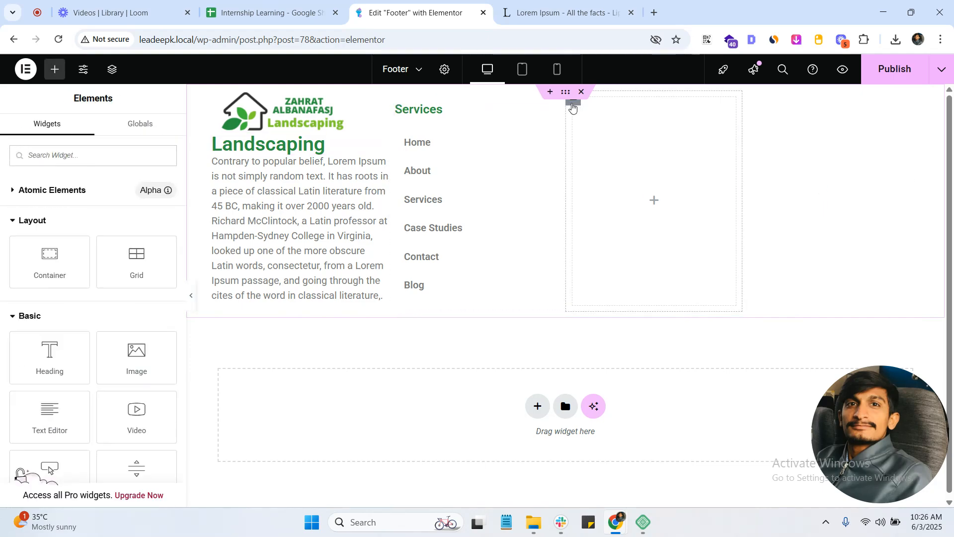
left_click(572, 107)
key("Delete")
Step: Duplicate the Services column container and change the copy's heading title to "Quick Links"
left_click(398, 99)
right_click(398, 98)
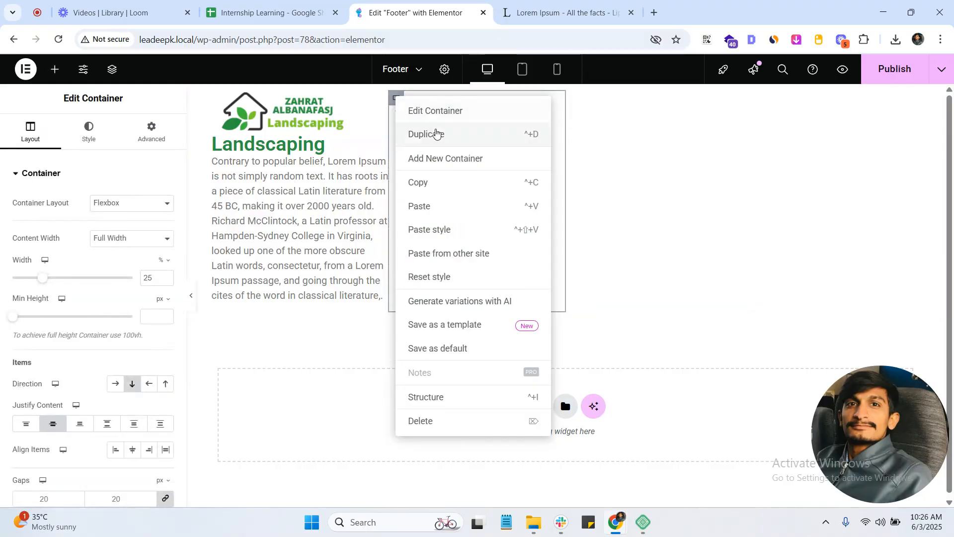
left_click(436, 134)
left_click(624, 109)
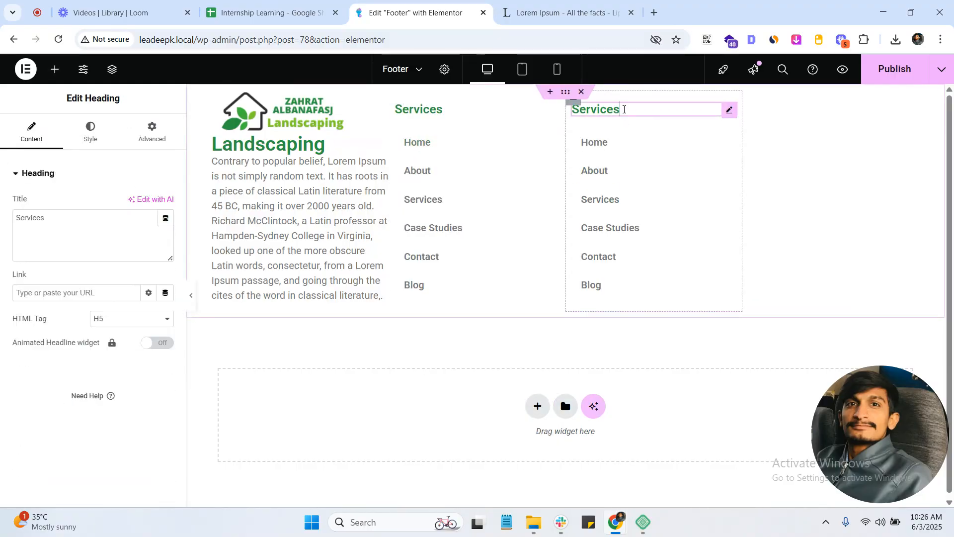
triple_click(83, 238)
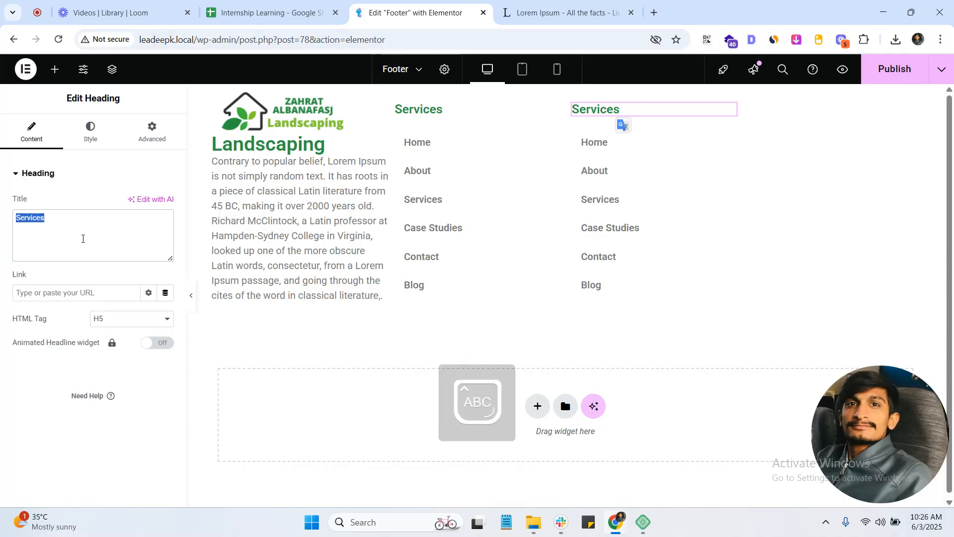
type("Quick Links")
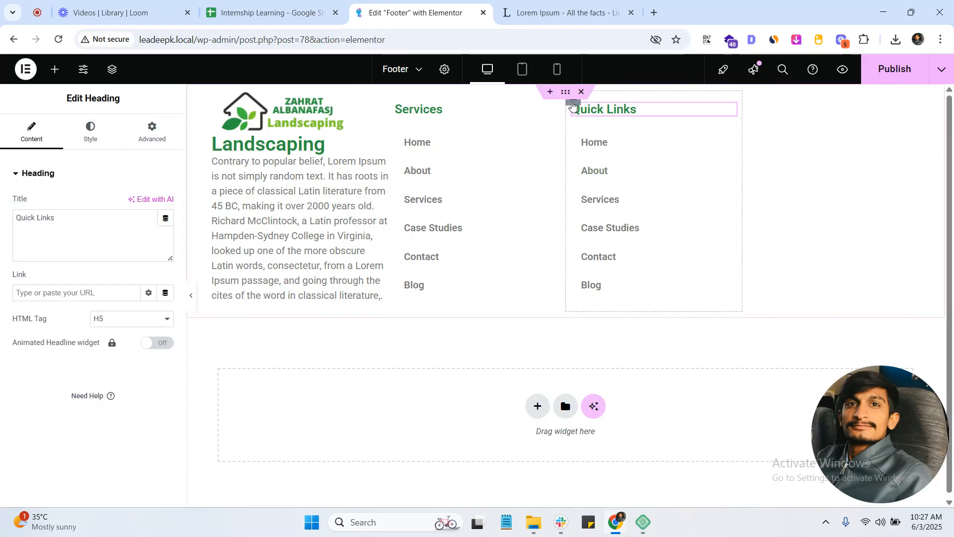
Step: Duplicate the Quick Links column as a fourth column and delete the heading and menu inside the copy
right_click(572, 101)
left_click(603, 136)
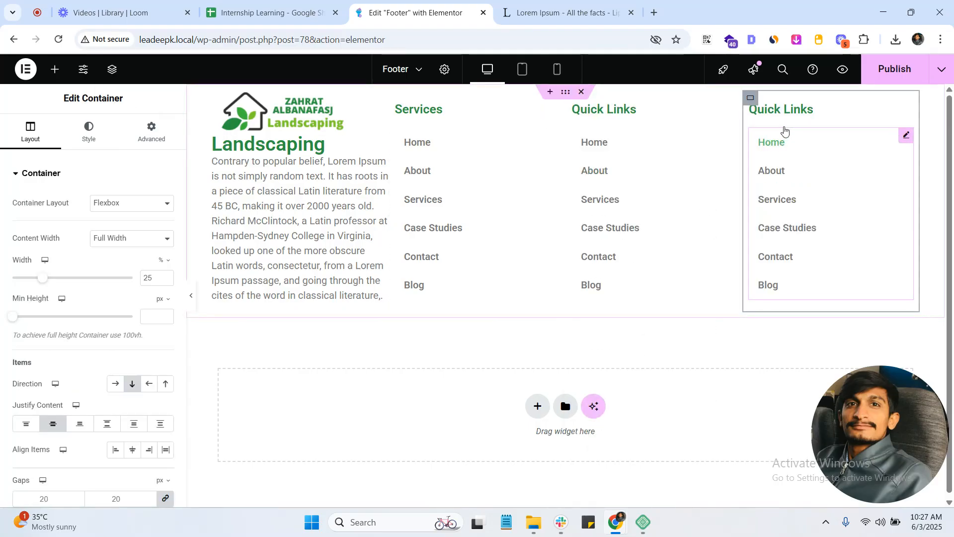
left_click(911, 110)
key("Delete")
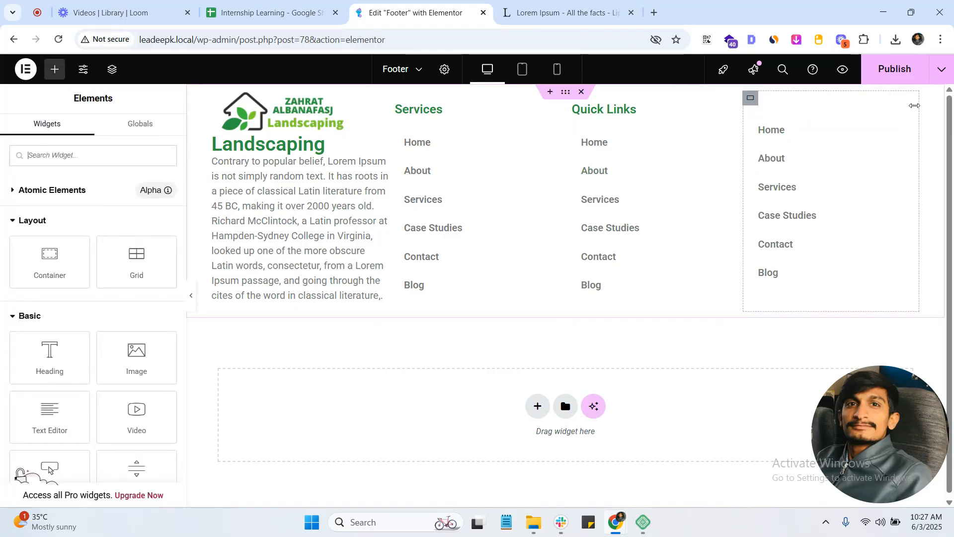
left_click(908, 121)
key("Delete")
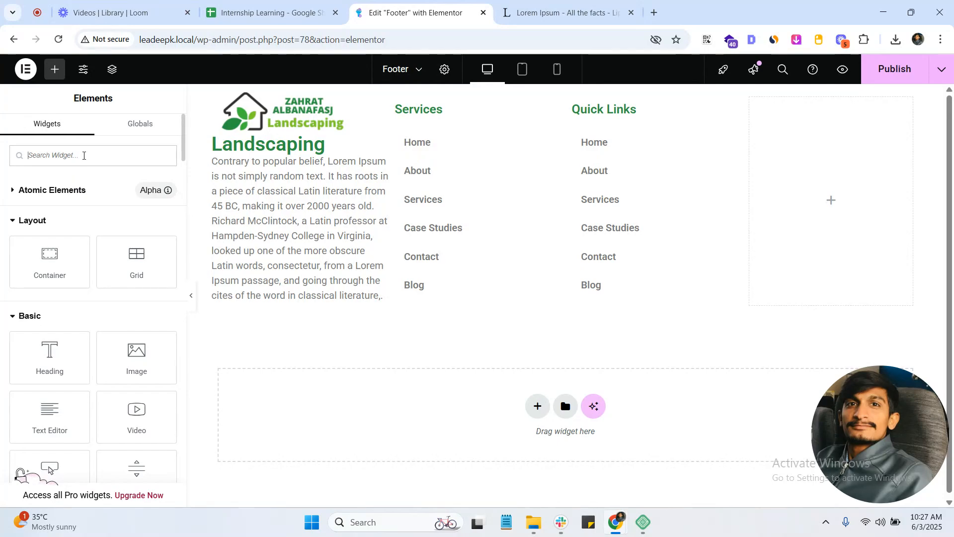
Step: Search the widget library for "form" and clear the search
type("form")
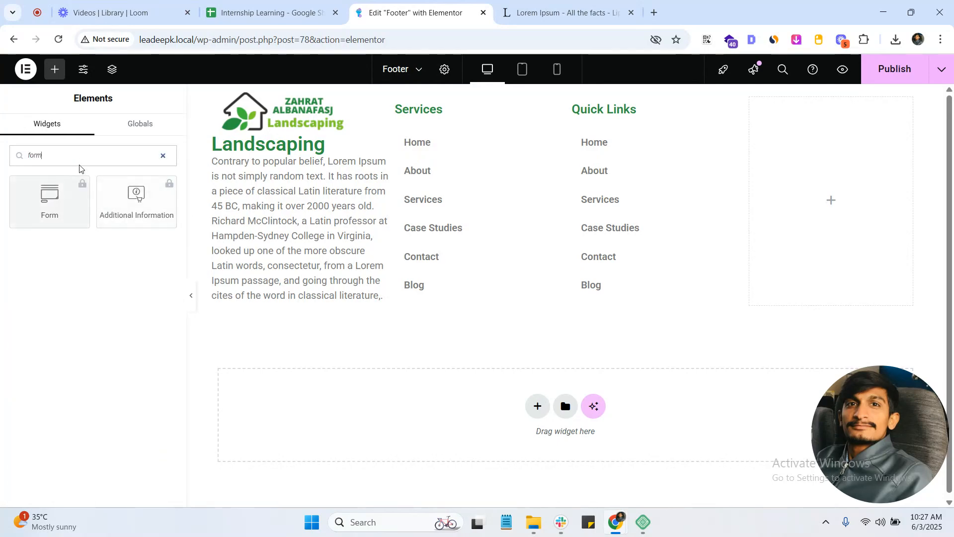
key("BackSpace")
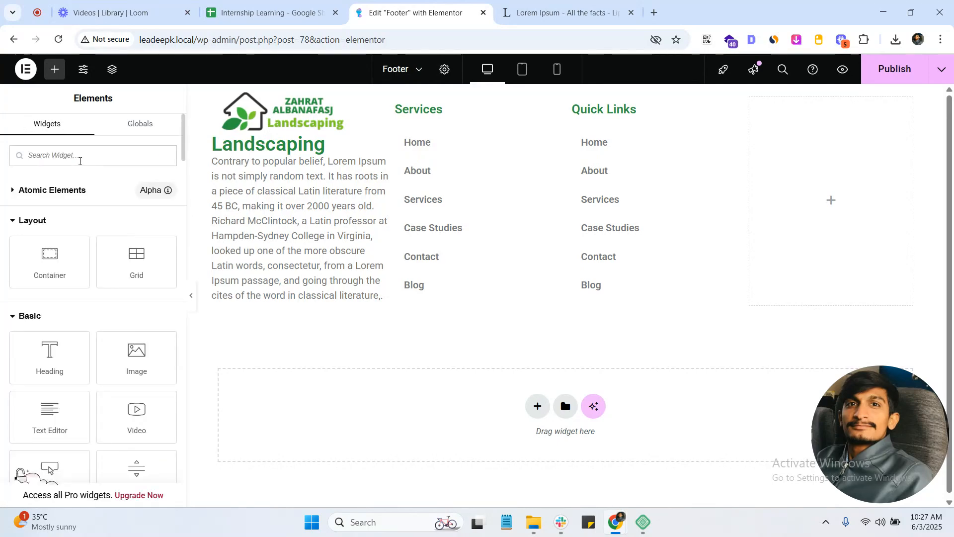
type("dor")
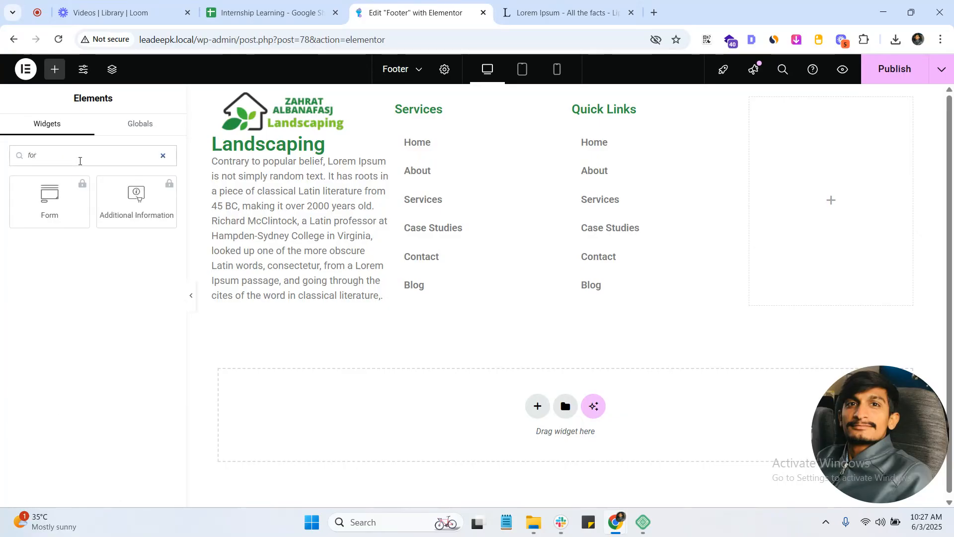
key("BackSpace")
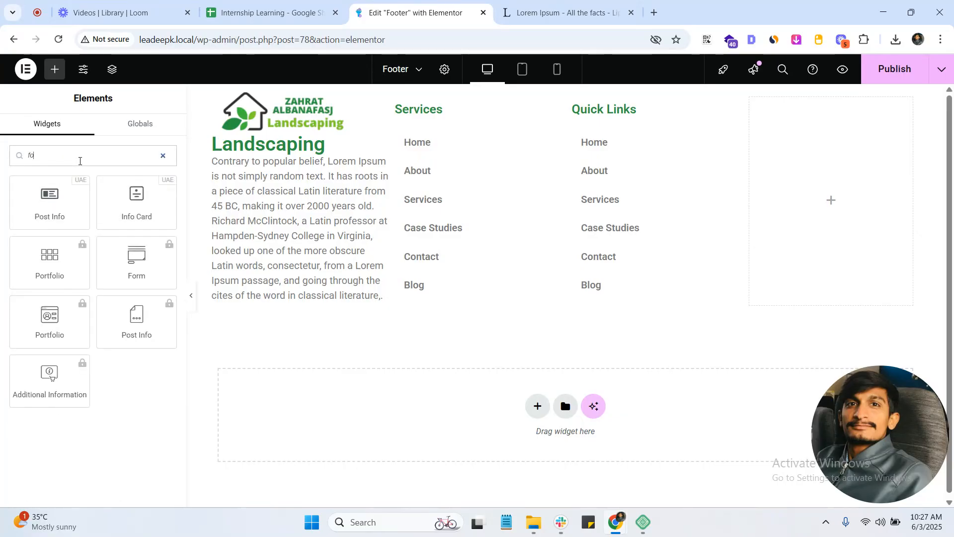
key("BackSpace")
key("BackSpace")
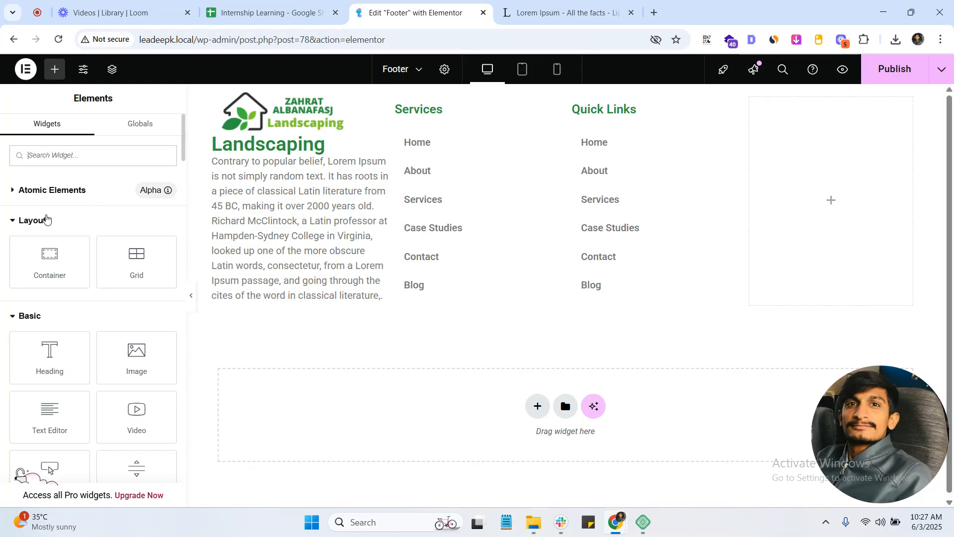
Step: Look through the widget categories, including the WordPress widgets, for something to place in the fourth column
left_click(34, 252)
scroll(35, 281, "down", 5)
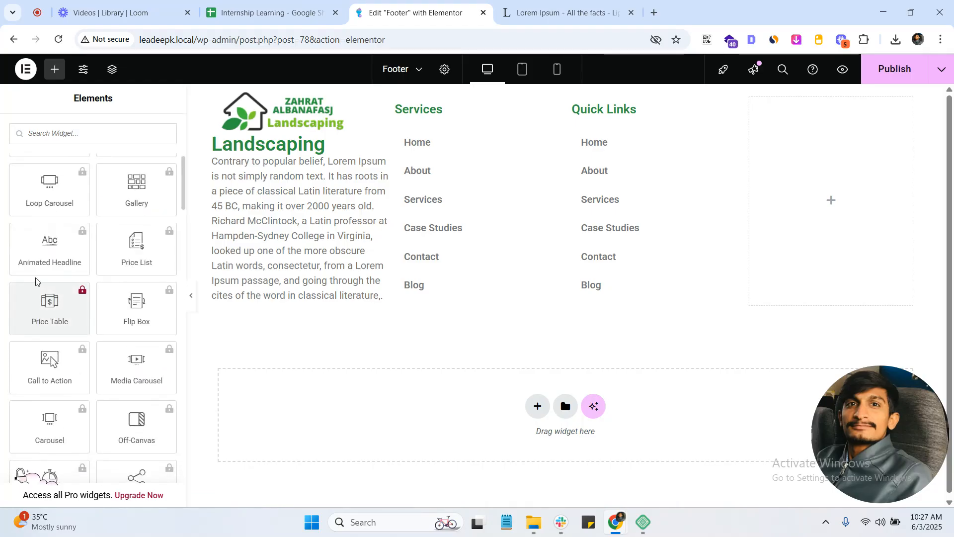
scroll(33, 239, "up", 2)
scroll(30, 224, "up", 2)
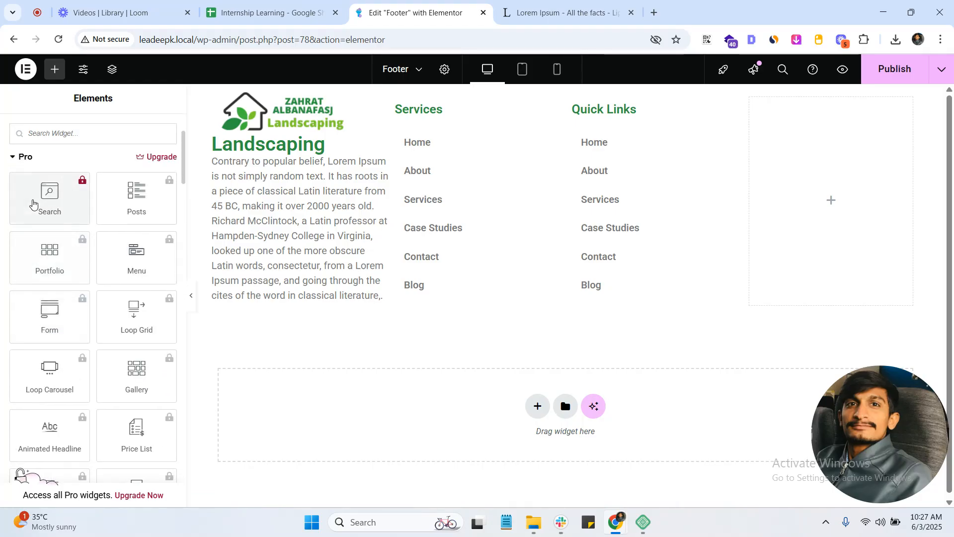
left_click(21, 159)
scroll(70, 311, "down", 12)
scroll(85, 330, "down", 8)
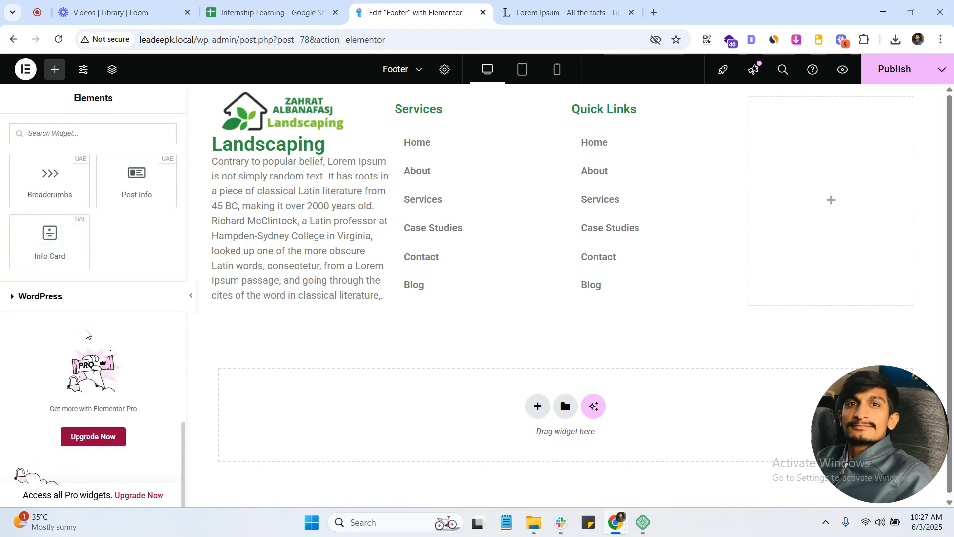
left_click(60, 296)
scroll(75, 324, "down", 3)
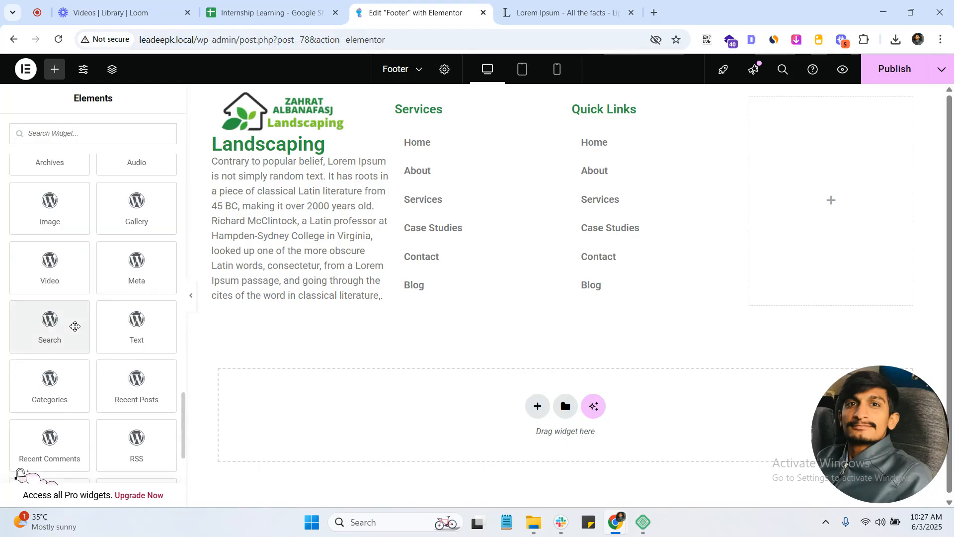
scroll(87, 326, "down", 2)
scroll(92, 329, "down", 2)
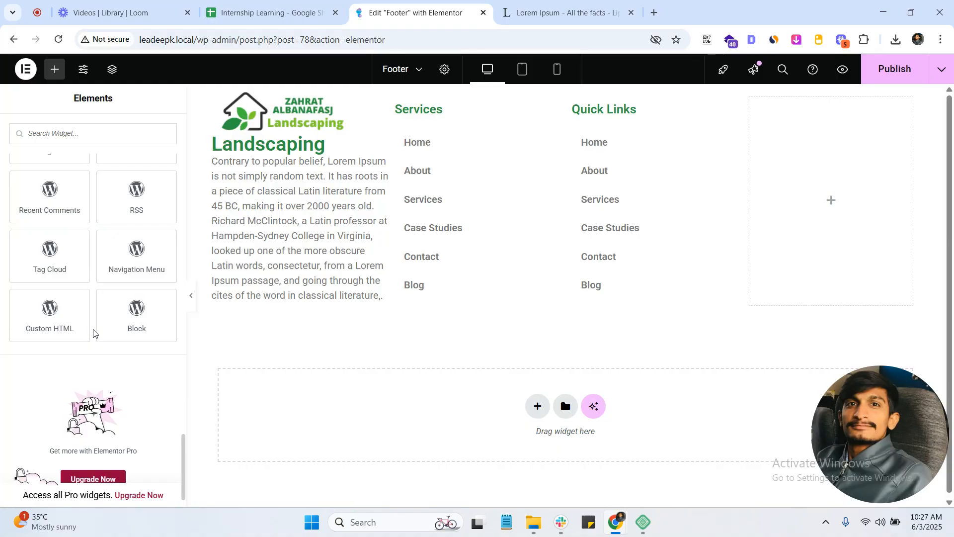
scroll(93, 330, "up", 3)
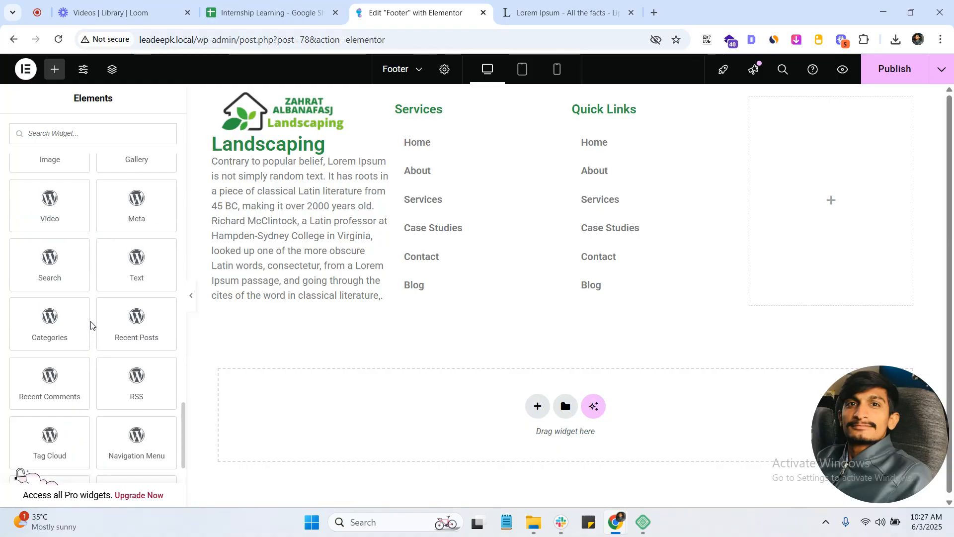
scroll(91, 324, "up", 1)
scroll(91, 325, "up", 1)
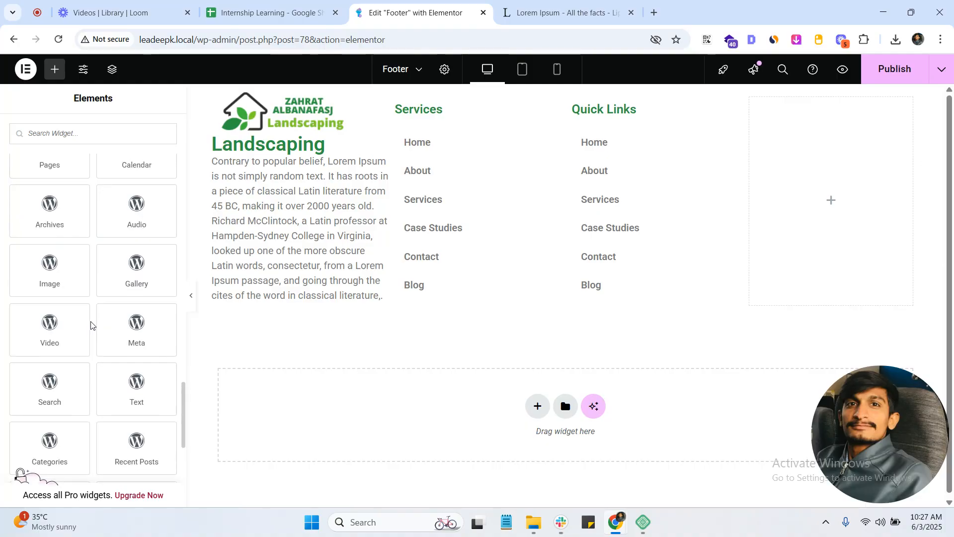
scroll(77, 294, "up", 3)
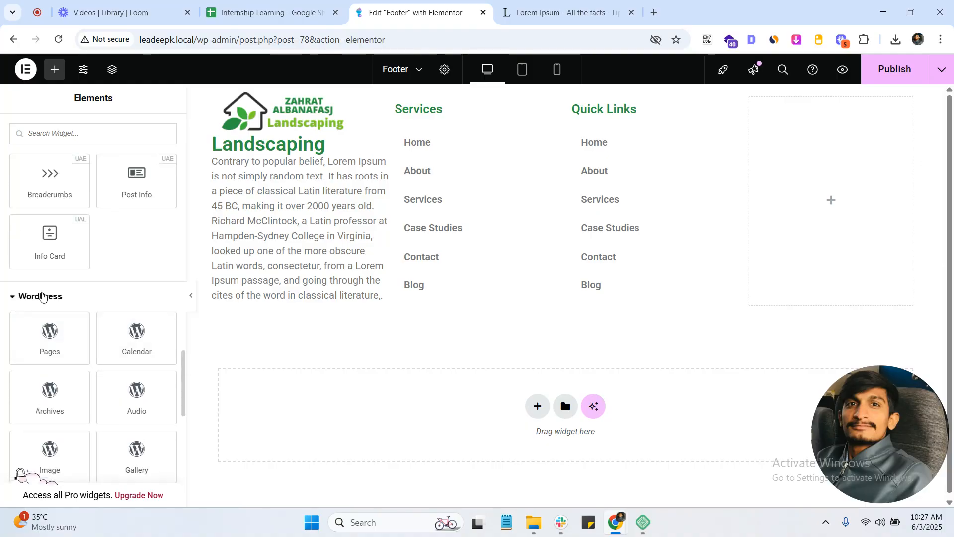
left_click(55, 294)
Step: Add the Info Card widget from Ultimate Addons to the empty fourth column
scroll(69, 279, "up", 3)
scroll(79, 303, "down", 2)
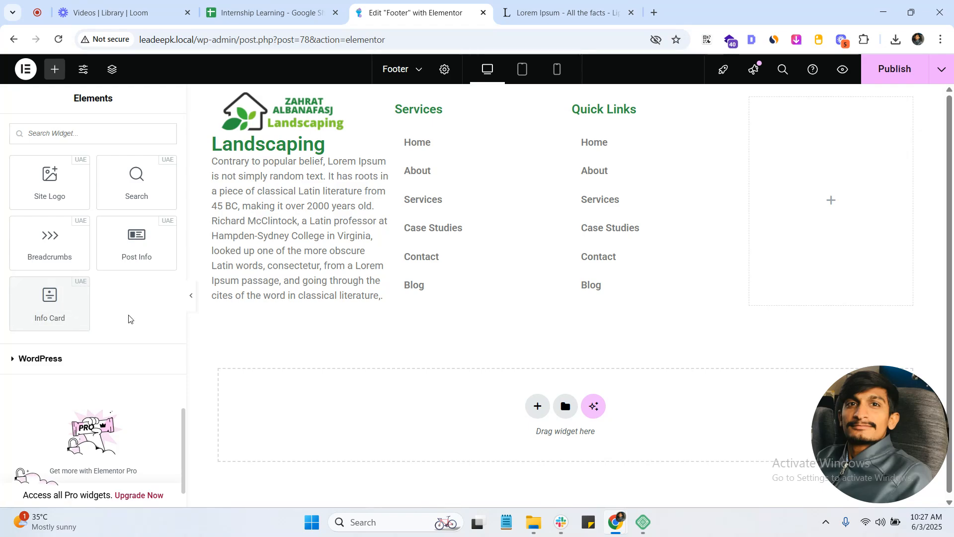
scroll(129, 316, "up", 1)
scroll(74, 272, "up", 3)
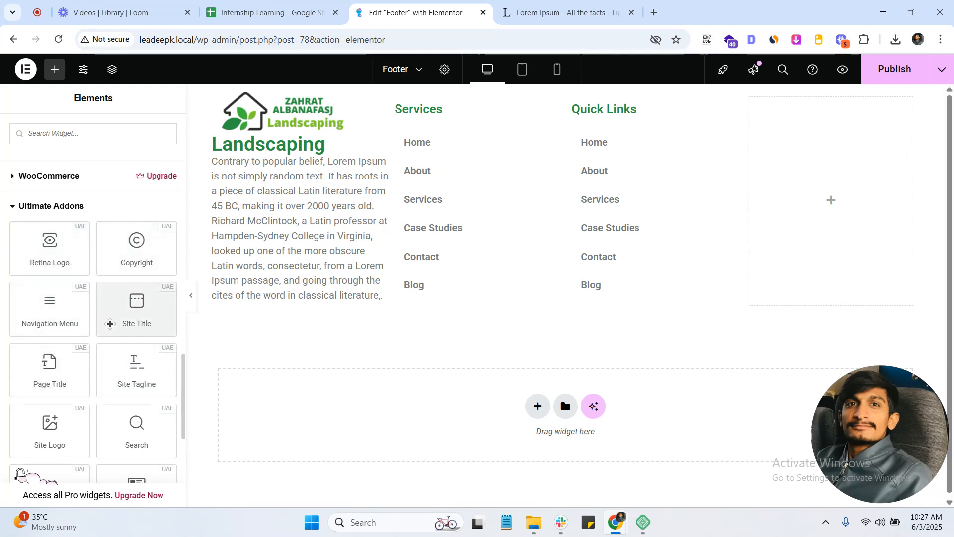
scroll(87, 347, "down", 2)
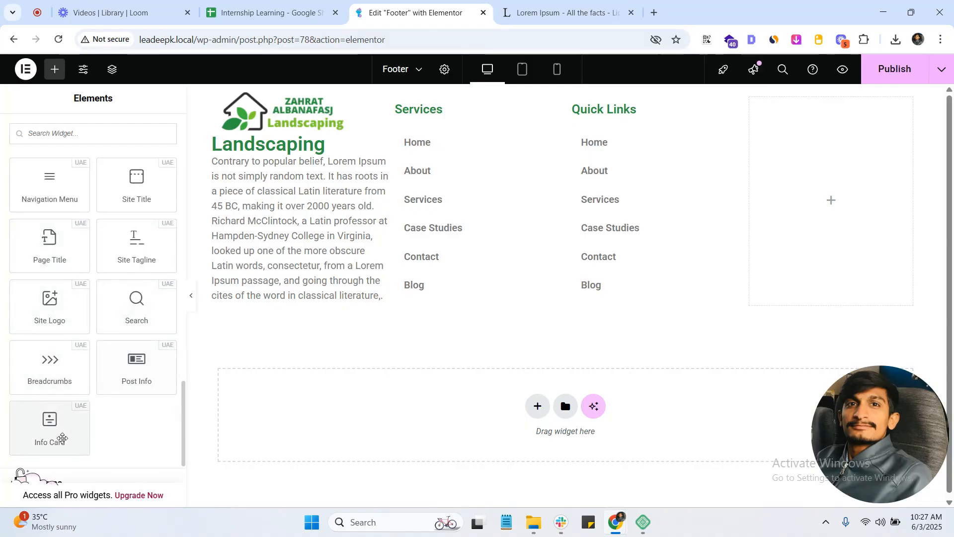
left_click_drag(55, 428, 848, 213)
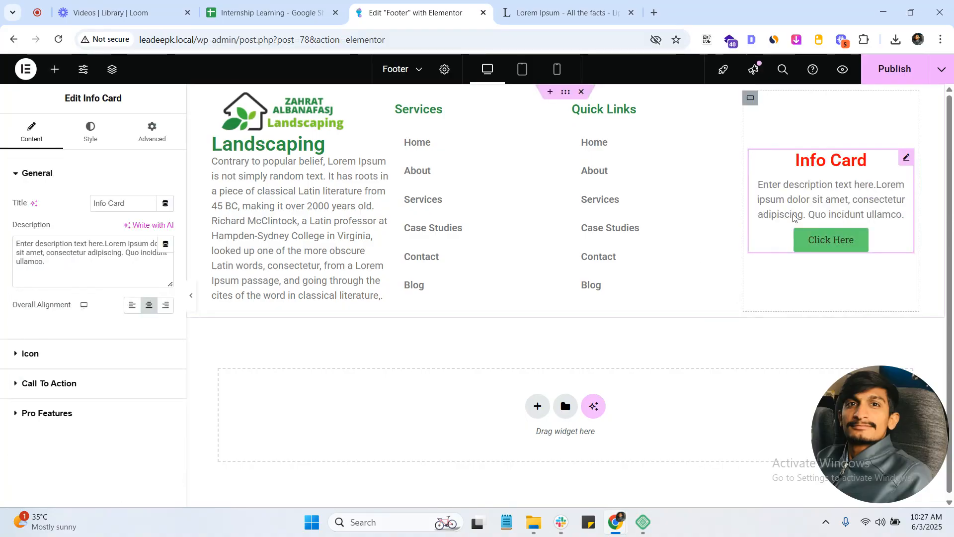
Step: Set the info card's title to "Subscribe"
left_click(132, 207)
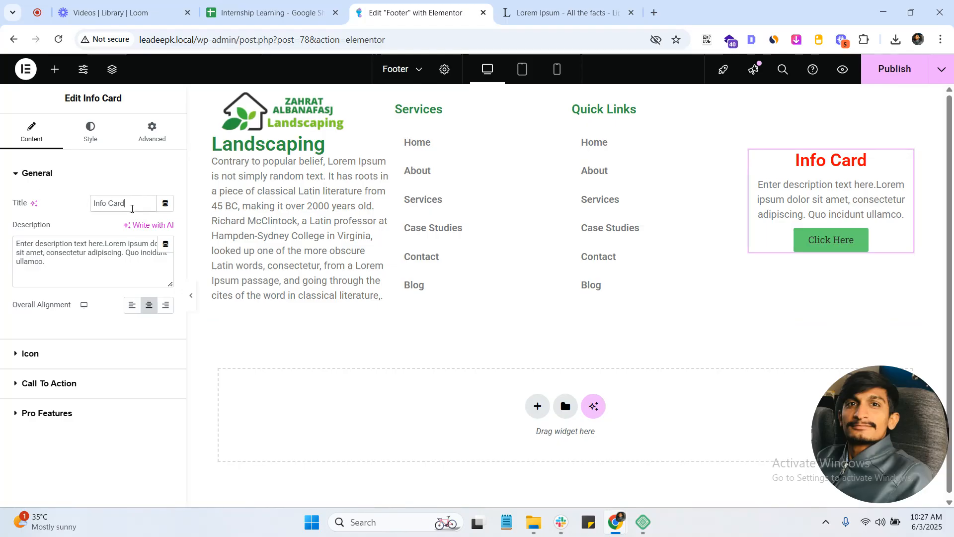
key("ctrl+a")
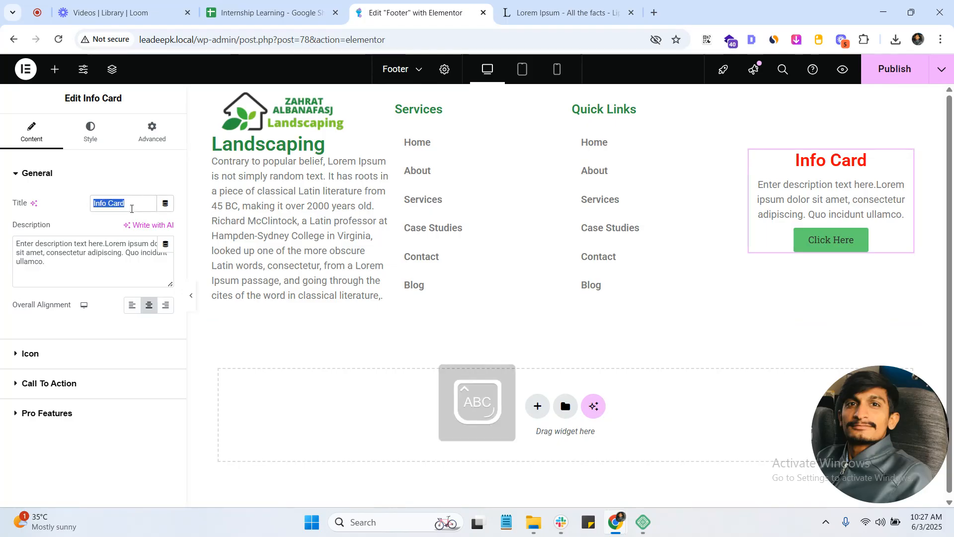
type("Subsb")
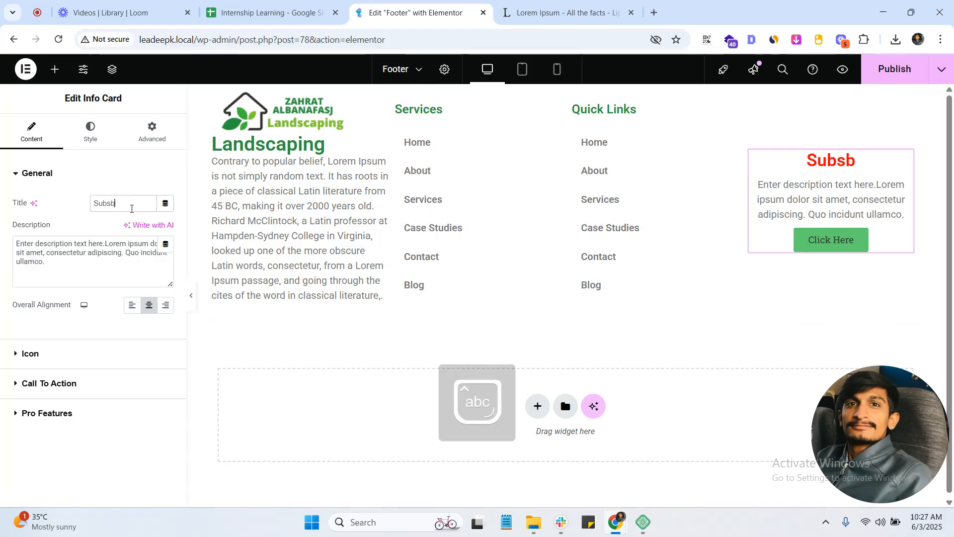
key("BackSpace")
type("r")
key("BackSpace")
key("BackSpace")
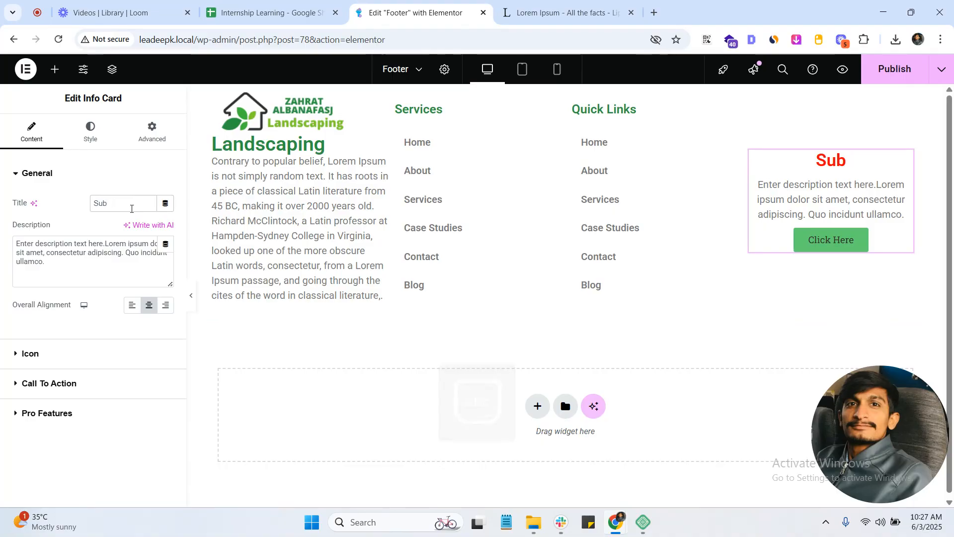
type("scribe")
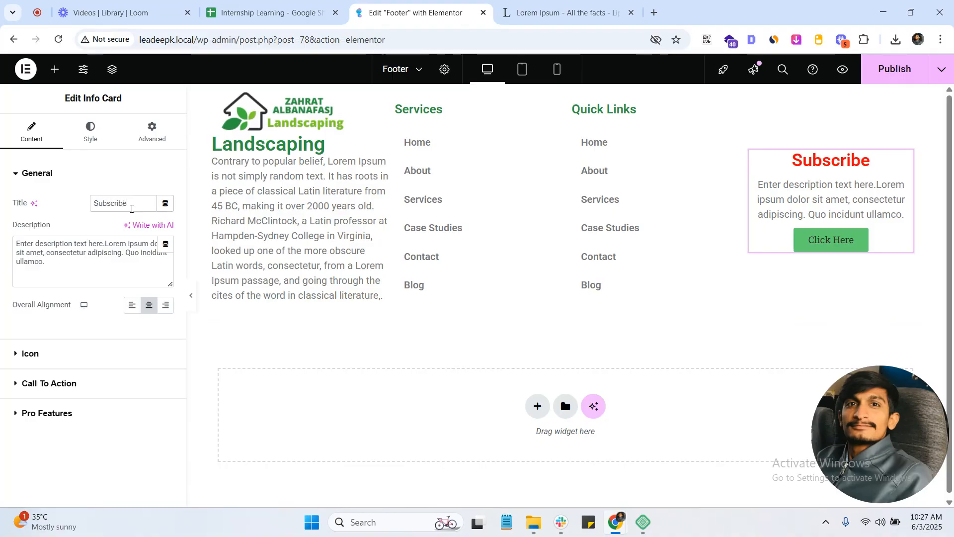
Step: Replace the info card's description with "Subscribe and Join our Community", correcting the spelling of the first word
triple_click(70, 266)
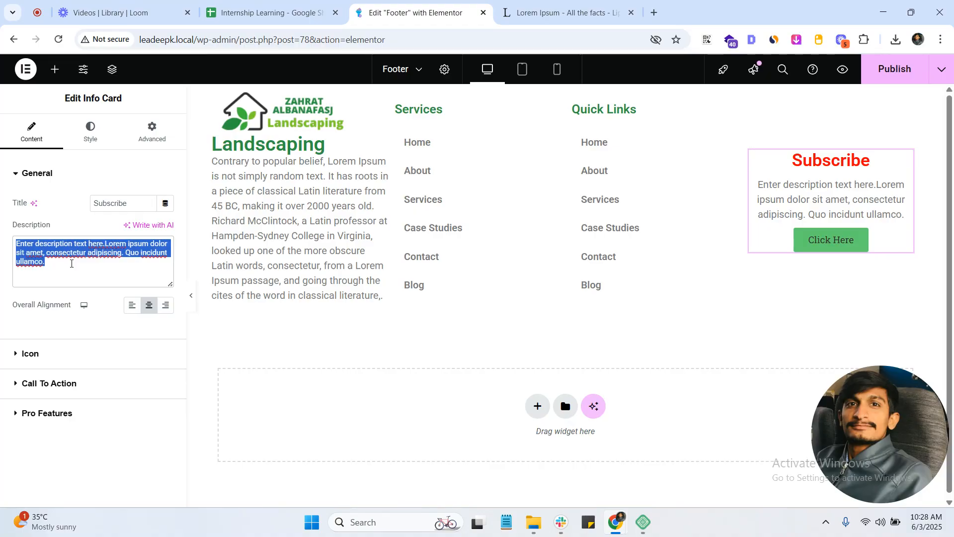
type("Subs")
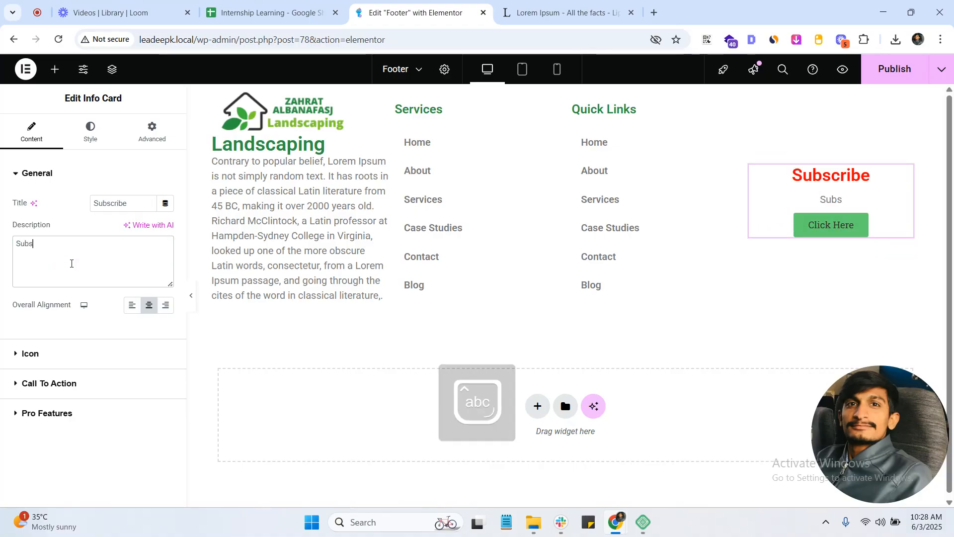
type("ribe and J")
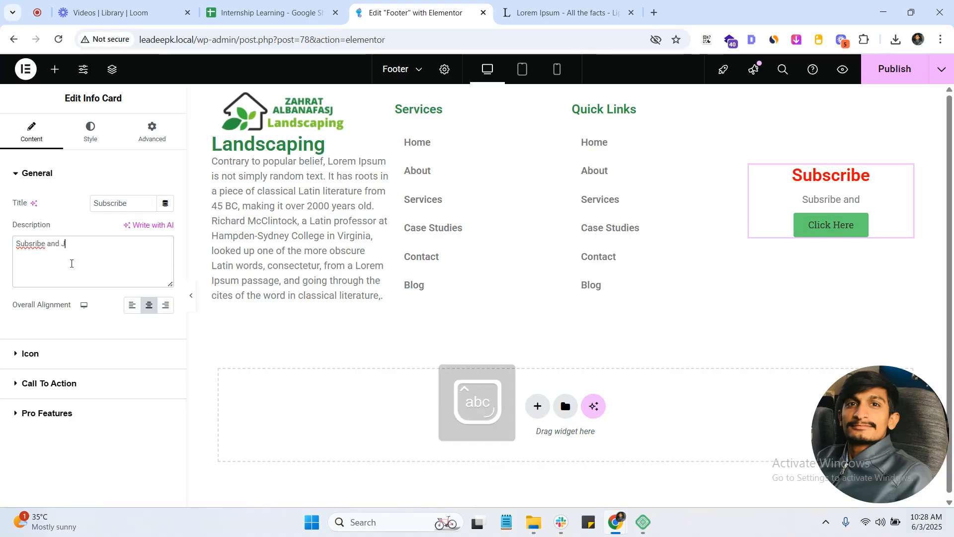
type("oin ou")
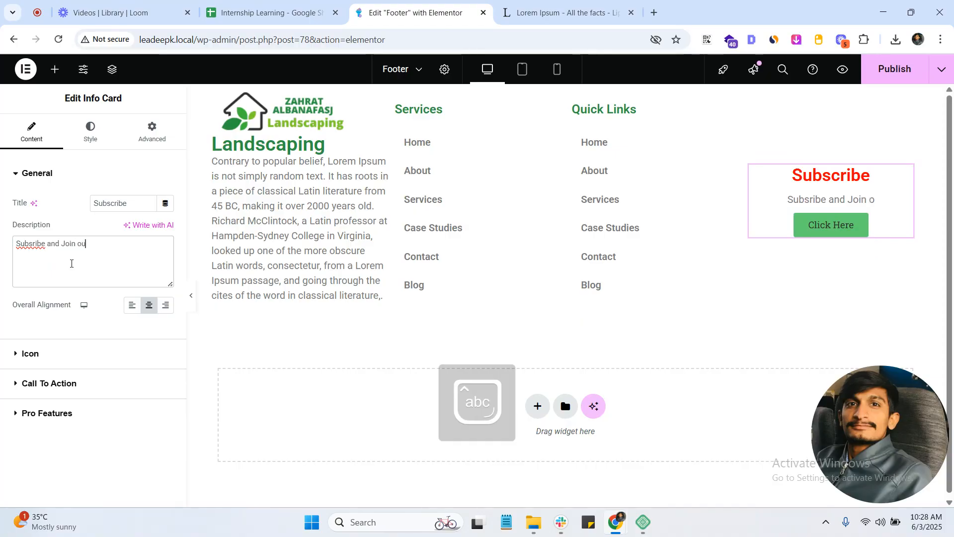
type("r COm")
key("BackSpace")
key("BackSpace")
key("BackSpace")
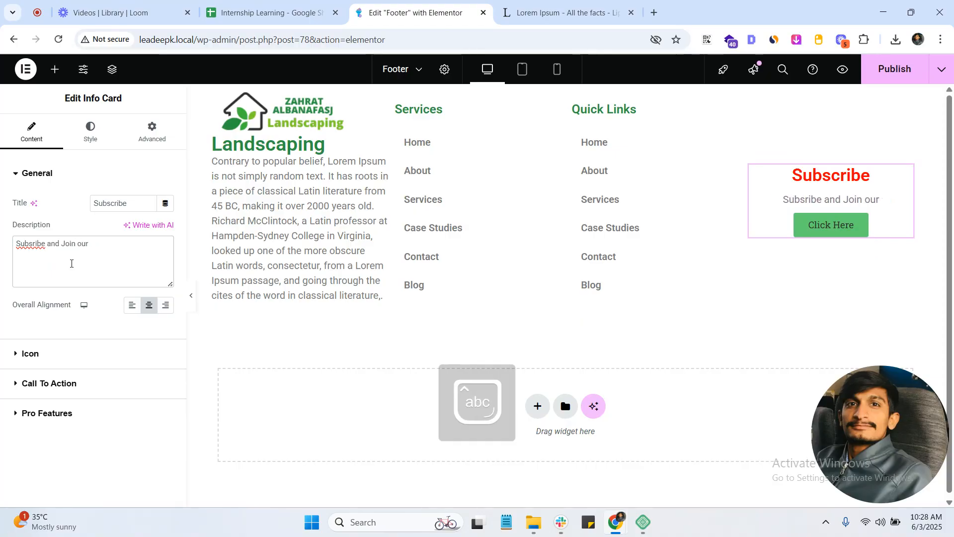
type("Community")
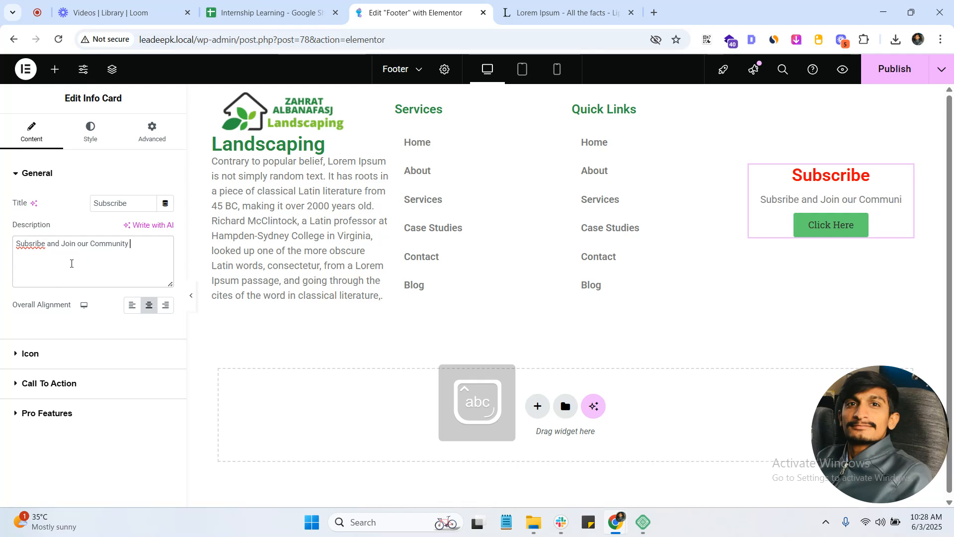
key("BackSpace")
right_click(30, 243)
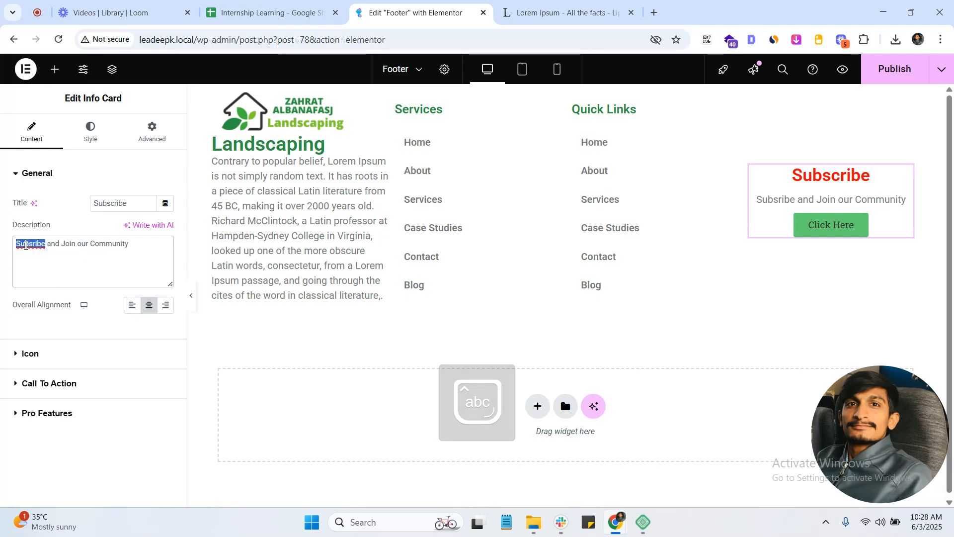
left_click(68, 166)
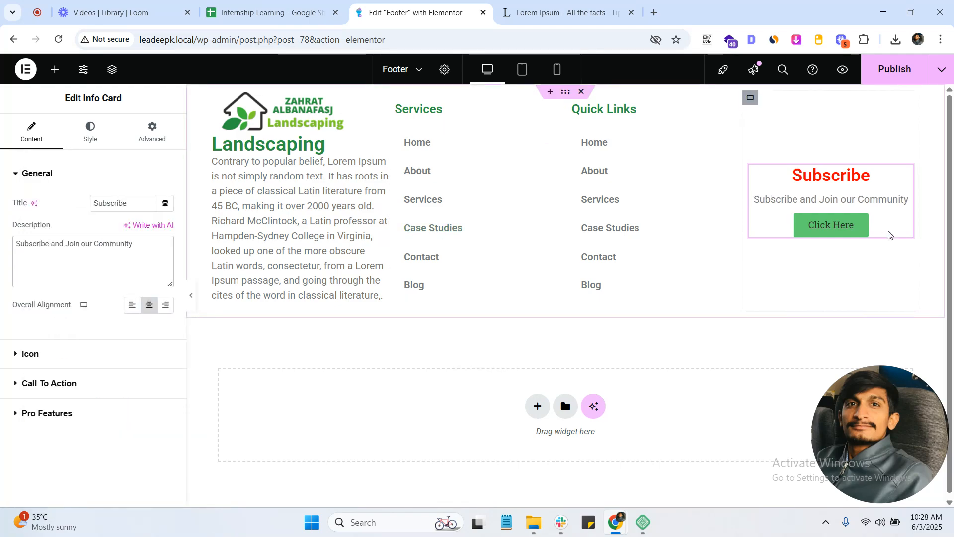
Step: Clear the centred content justification of the fourth column's container and set the info card's title colour to the global Theme Color
left_click(752, 100)
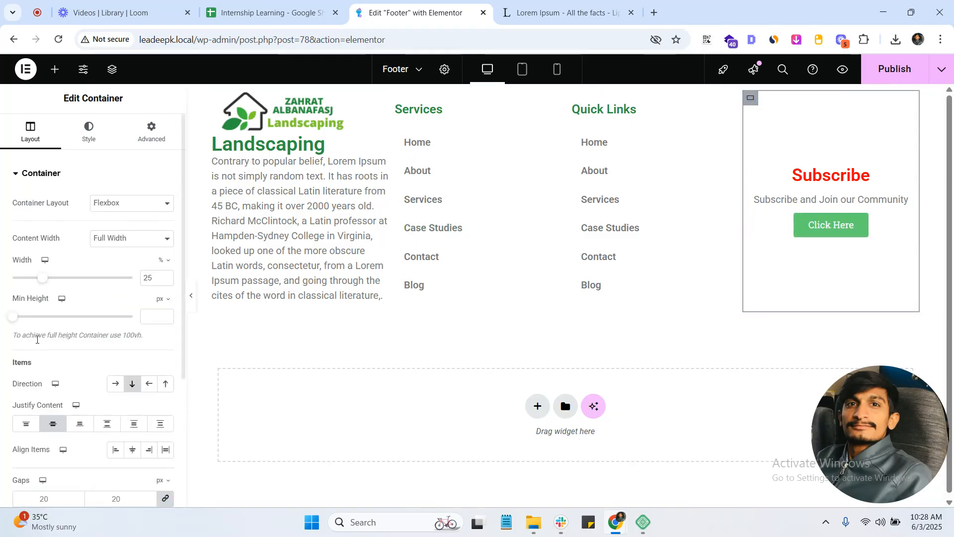
left_click(53, 426)
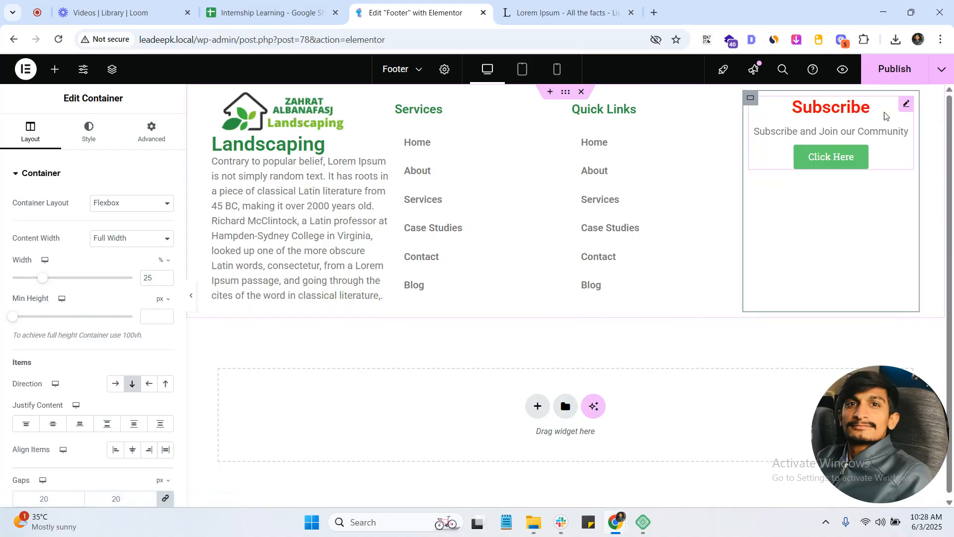
left_click(900, 112)
left_click(90, 132)
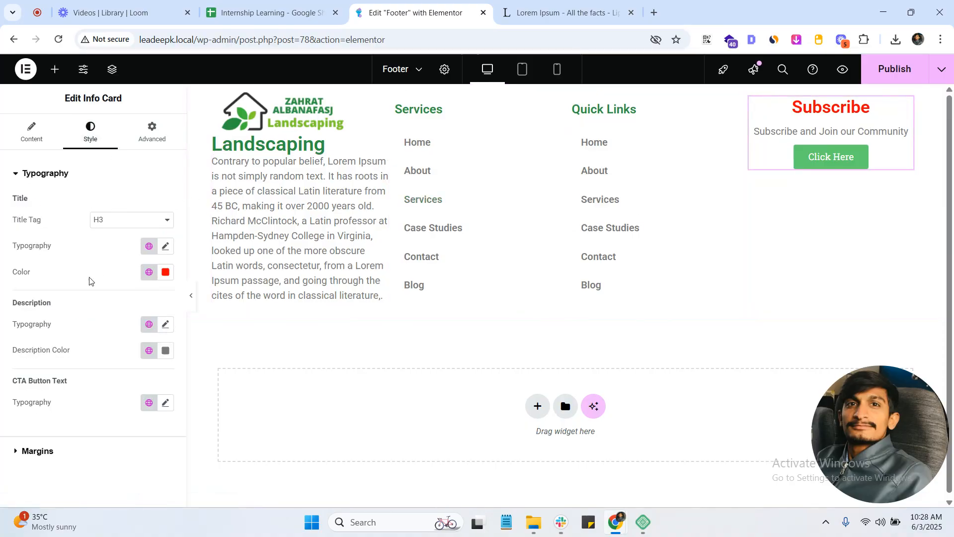
left_click(148, 272)
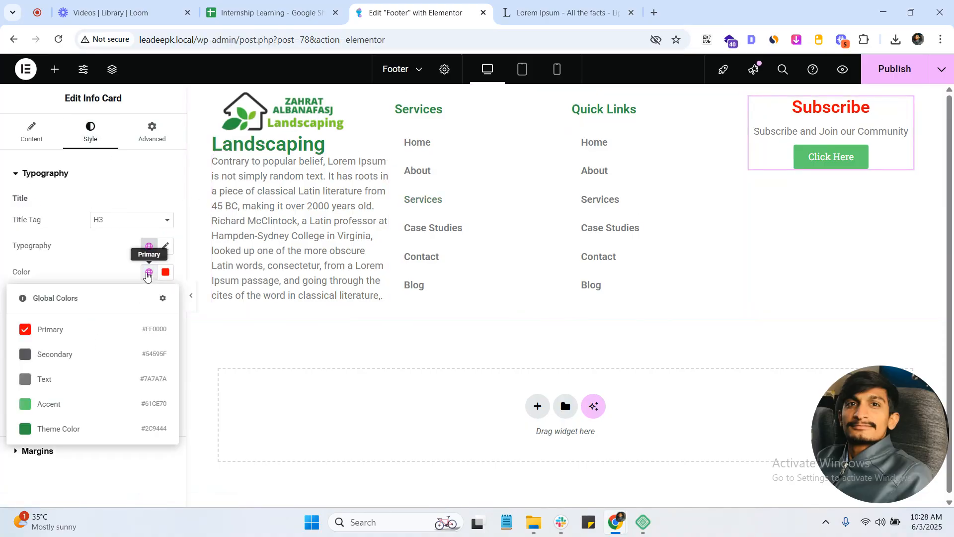
left_click(60, 423)
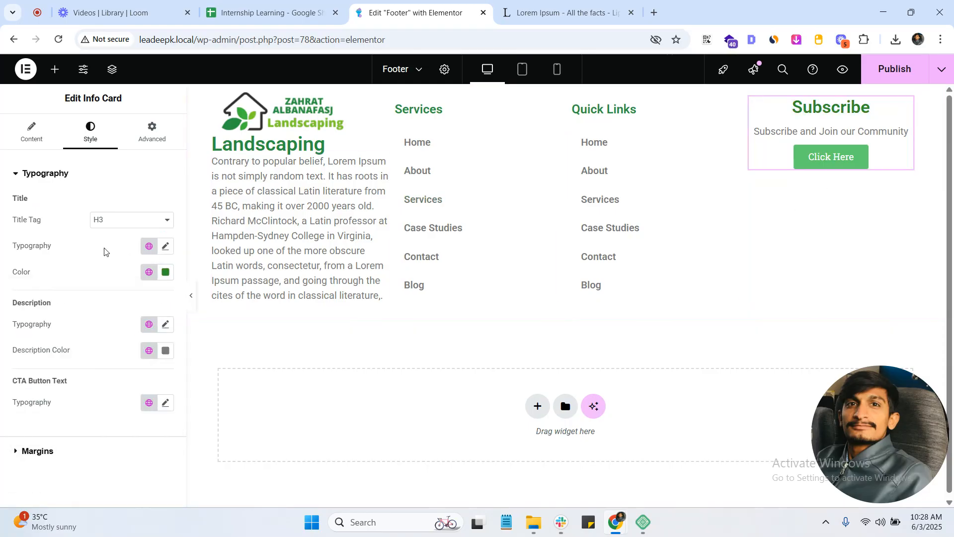
left_click(68, 460)
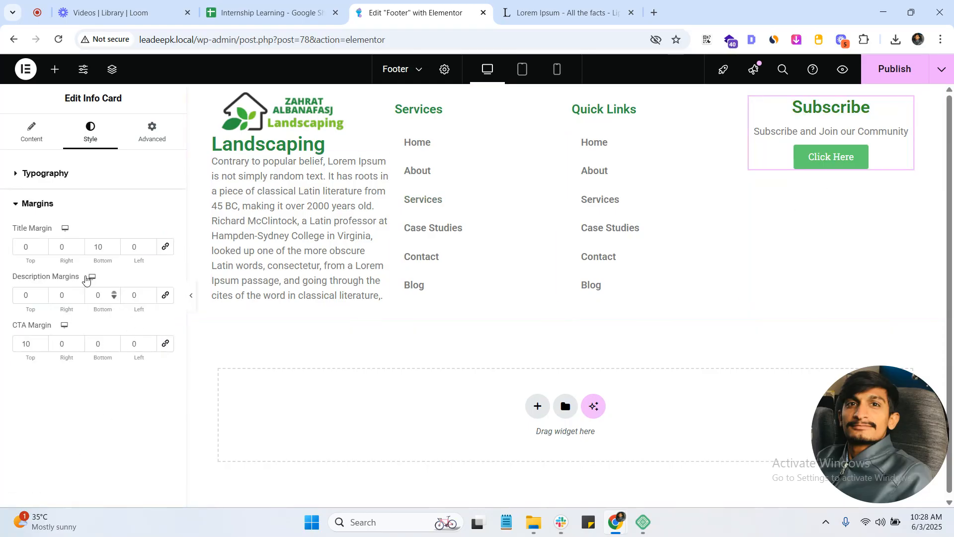
left_click(37, 170)
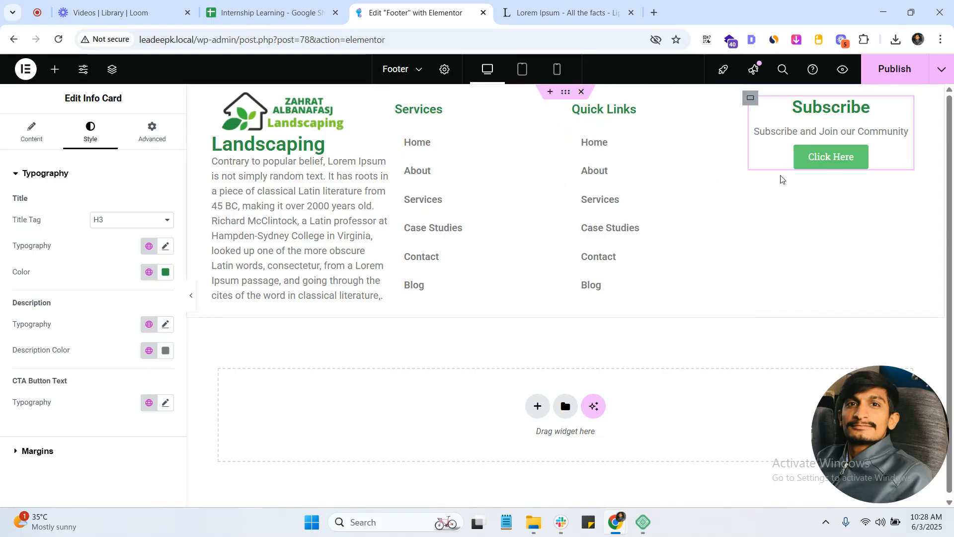
Step: Set the text of the info card's call-to-action button to "Subscribe"
left_click(32, 134)
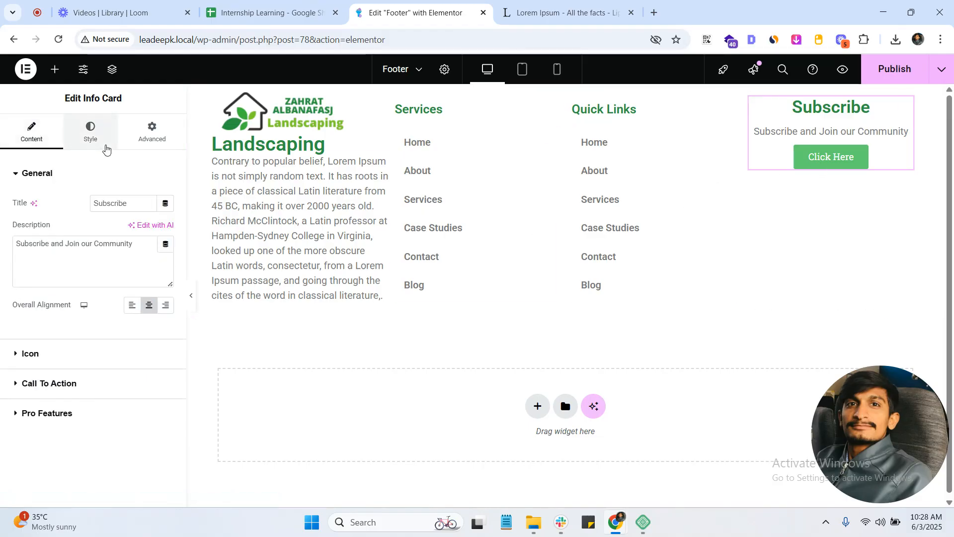
left_click(72, 381)
scroll(100, 343, "down", 3)
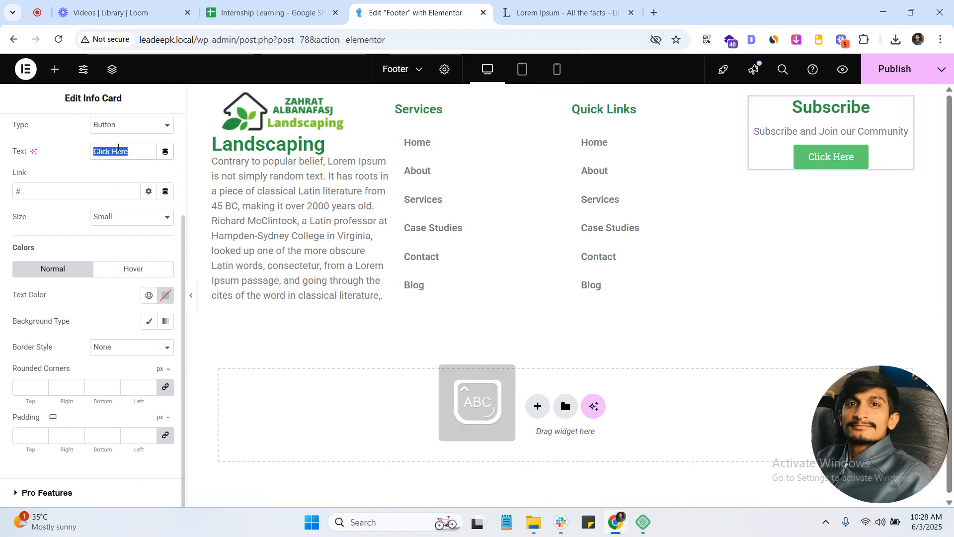
type("SJub")
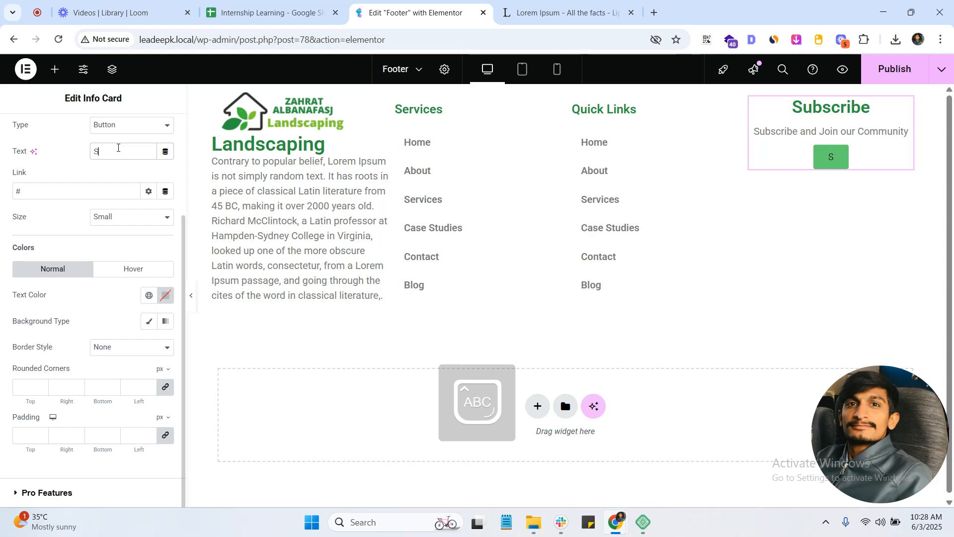
type("sr")
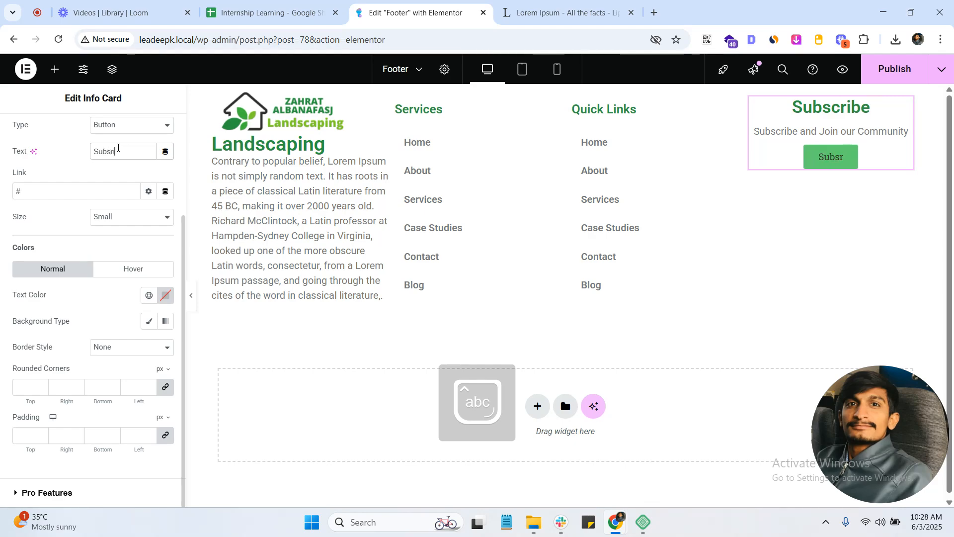
type("ibe")
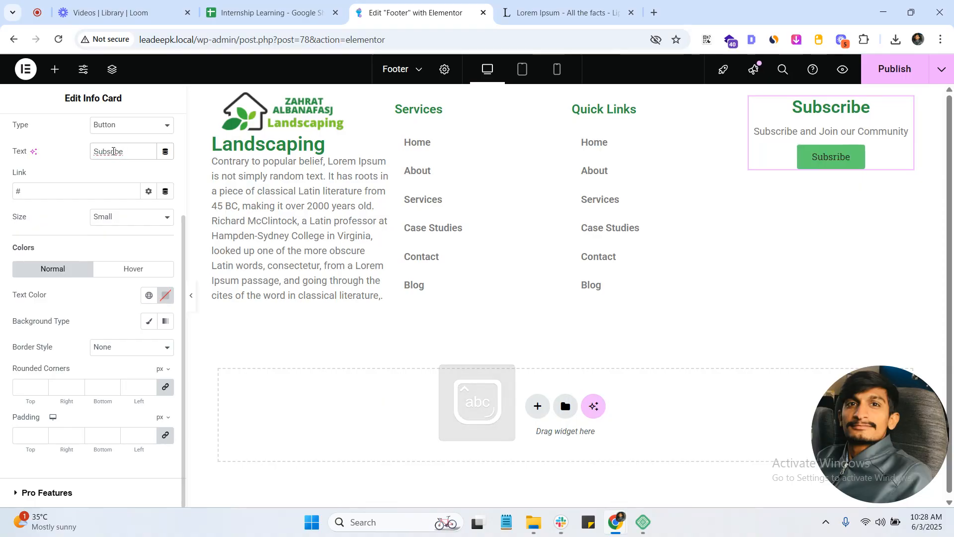
right_click(122, 152)
left_click(142, 164)
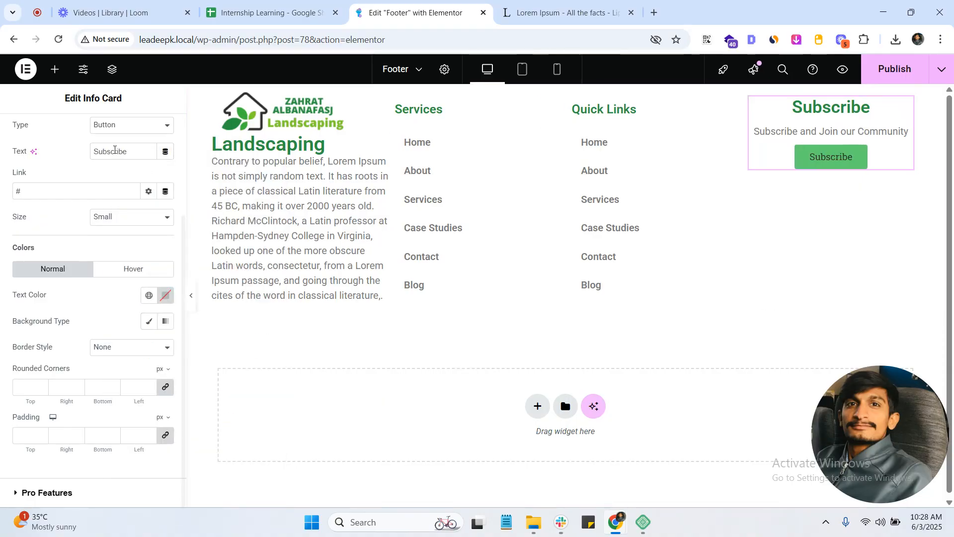
Step: Change the info card's title to "Join Community"
scroll(25, 121, "up", 3)
left_click(43, 185)
left_click(114, 204)
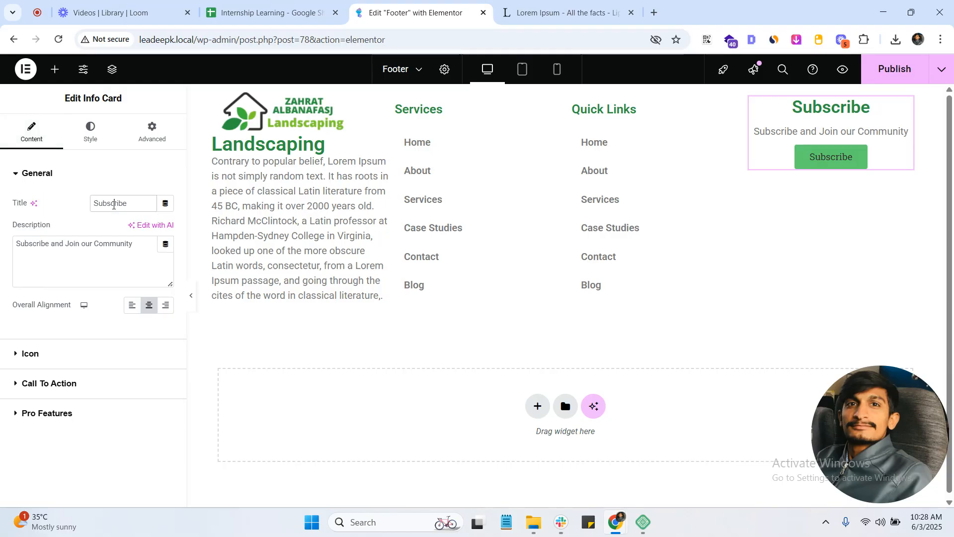
type("aJouin CC")
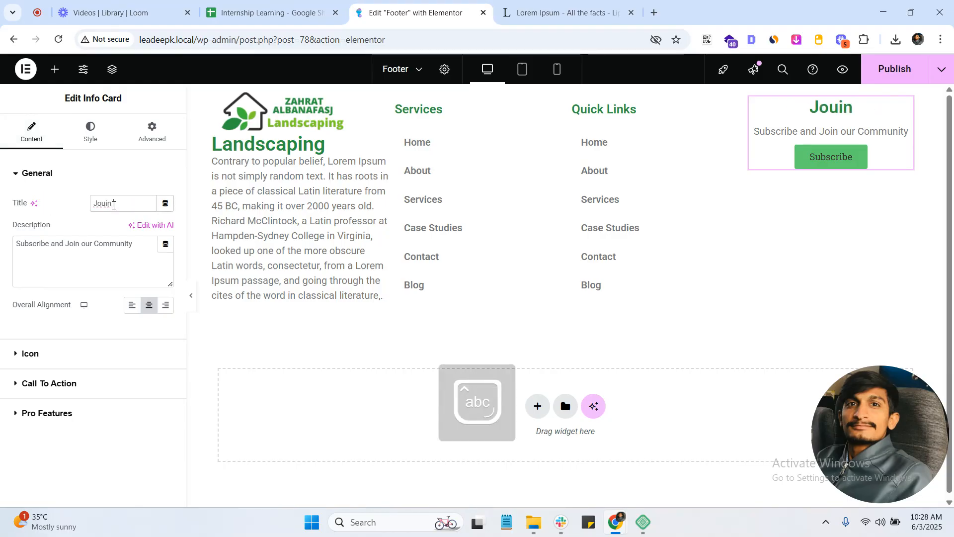
key("BackSpace")
key("BackSpace")
key("BackSpace")
key("BackSpace")
key("BackSpace")
key("BackSpace")
type("in our ")
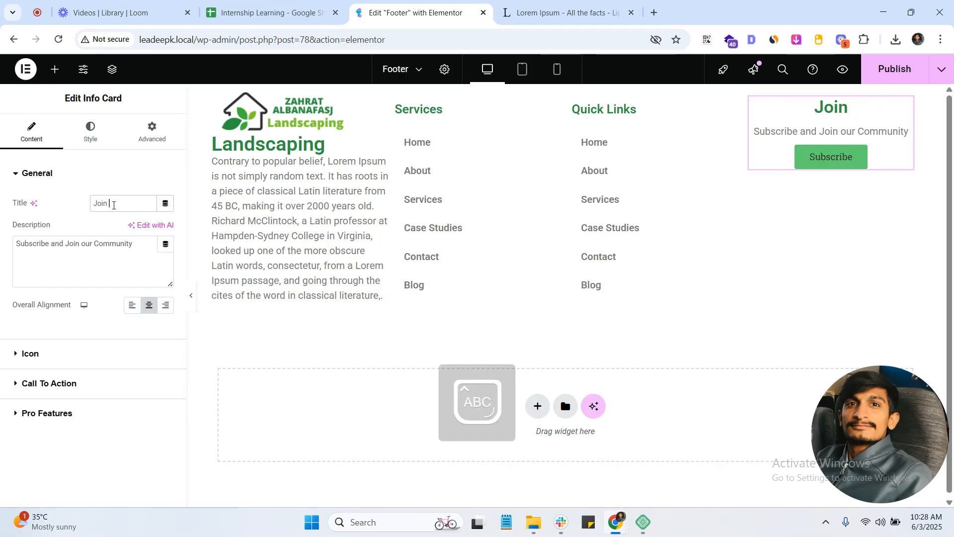
type("Community")
key("BackSpace")
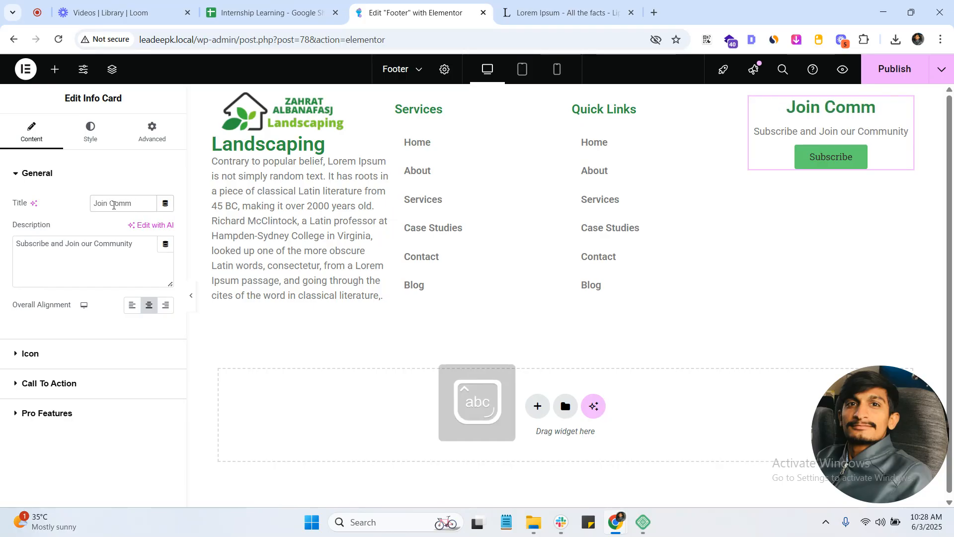
type("unity")
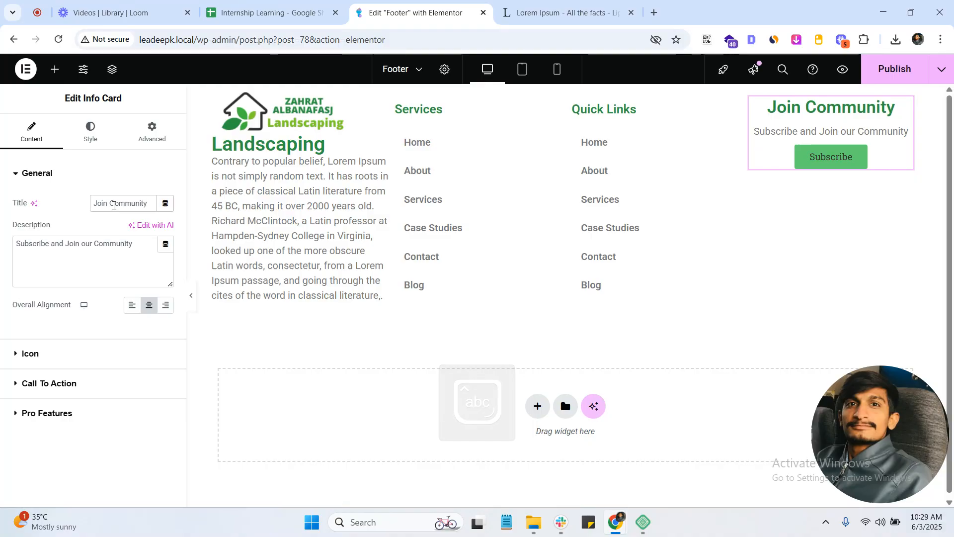
Step: Preview the four-column footer with the editing panel hidden, and restore the panel
left_click(865, 132)
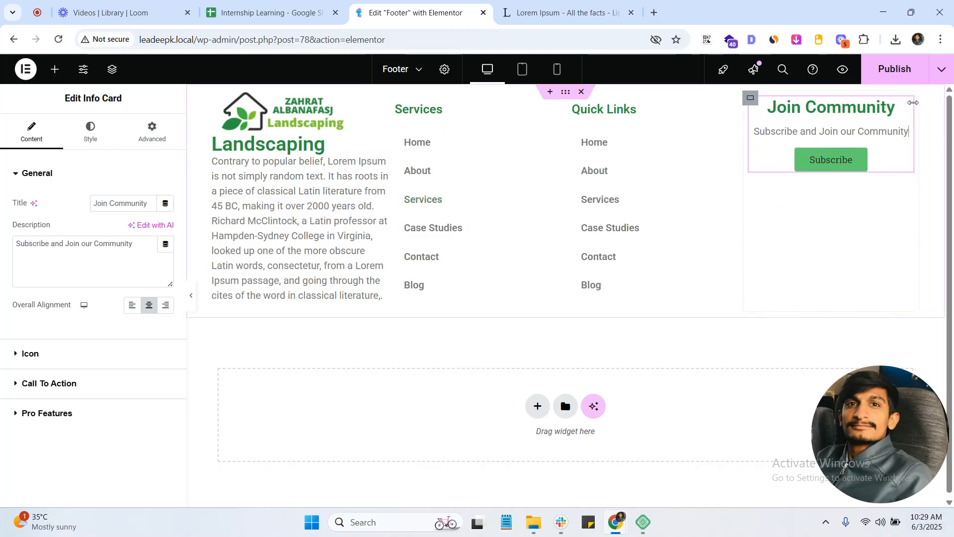
left_click(192, 296)
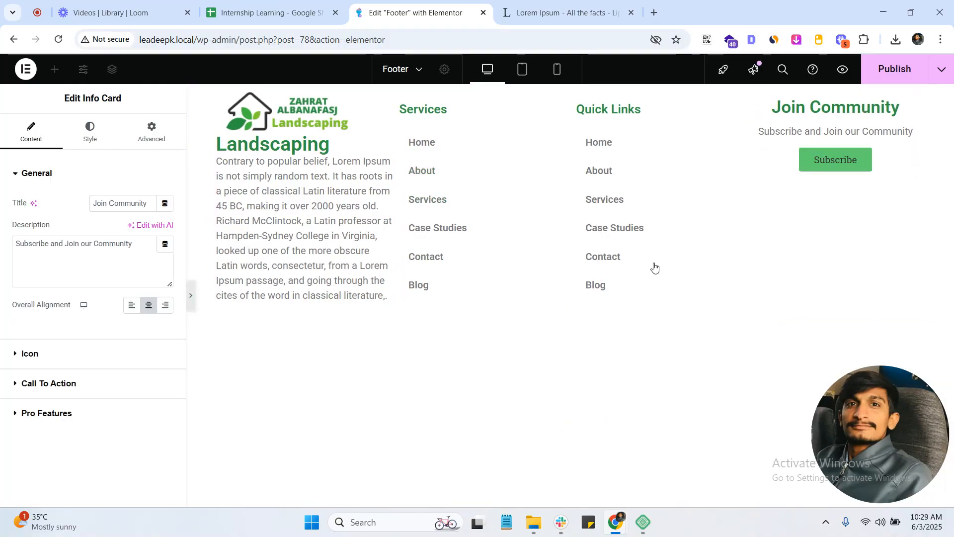
left_click(3, 298)
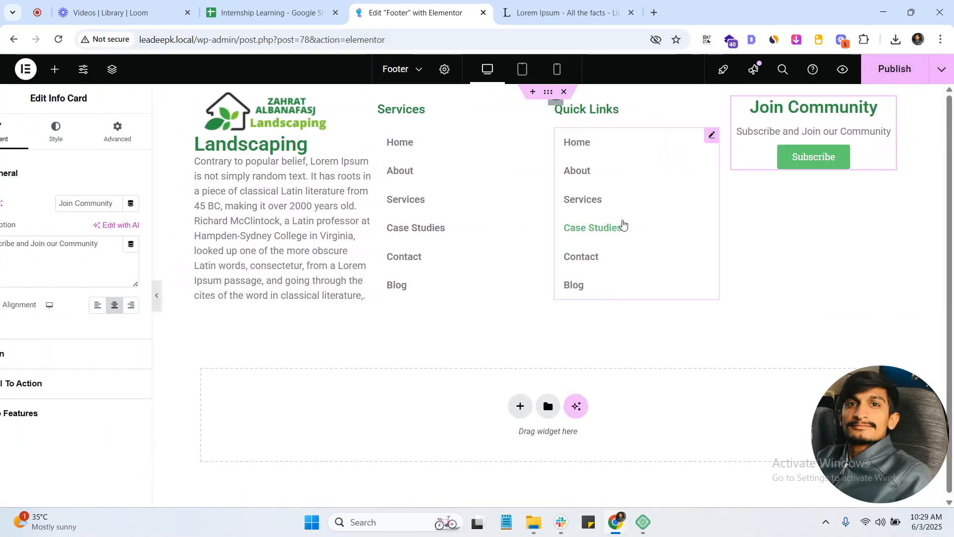
Step: Set the content width of the outer container holding the four footer columns to Full Width
left_click(565, 92)
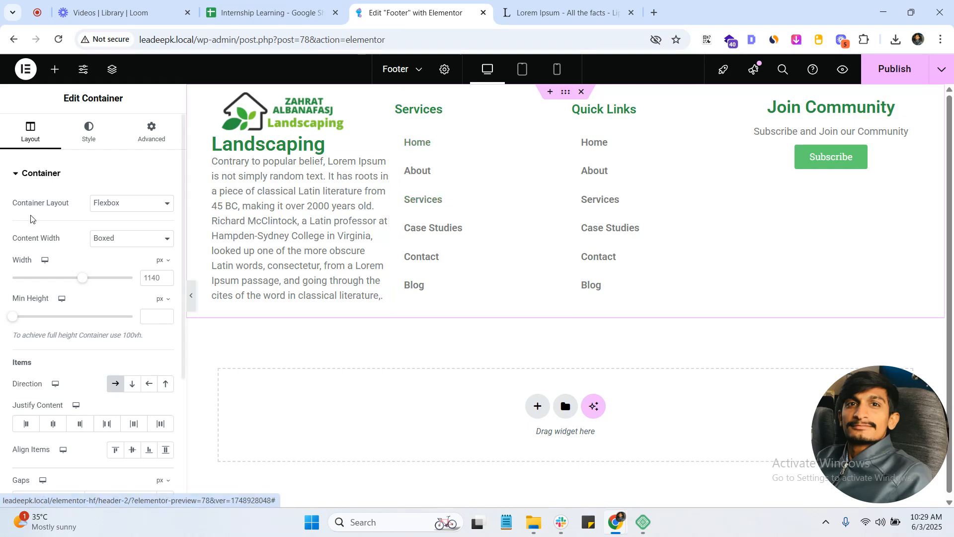
left_click(151, 131)
left_click(164, 266)
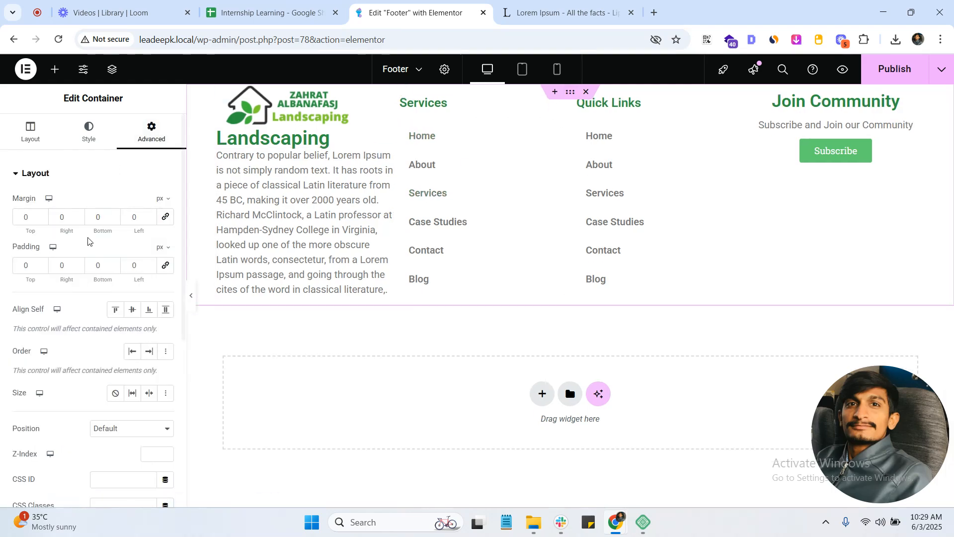
left_click(30, 130)
left_click(132, 238)
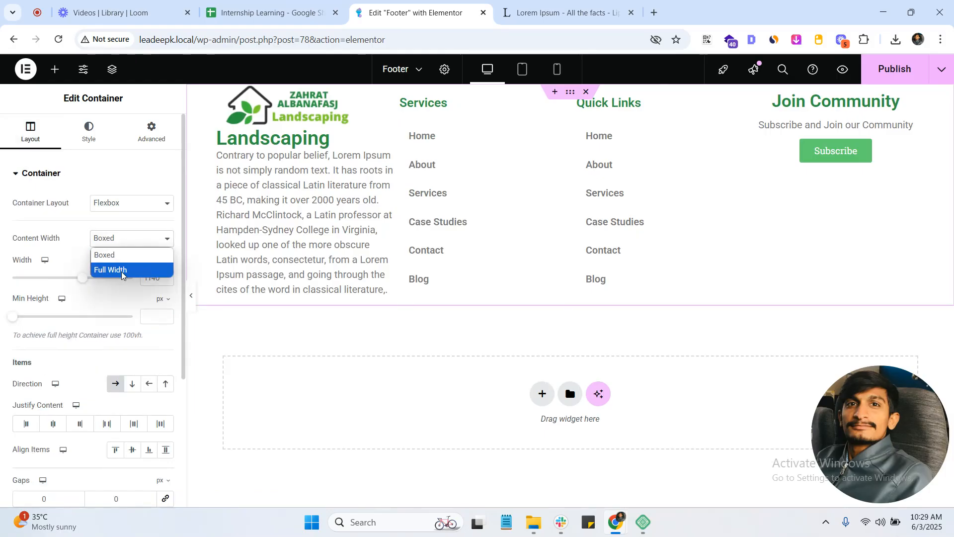
left_click(111, 268)
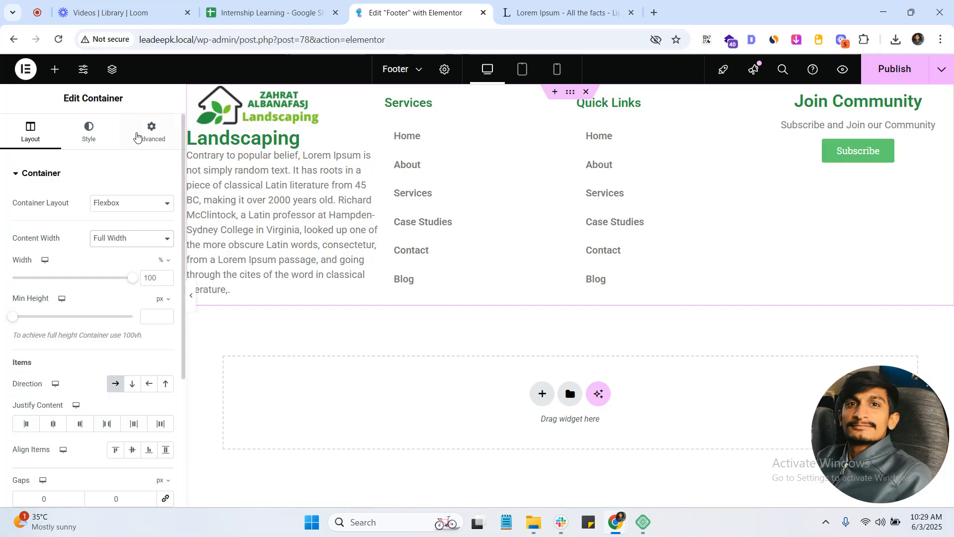
Step: Link the outer footer container's padding sides at 10 px and preview the result with the editing panel hidden
left_click(143, 133)
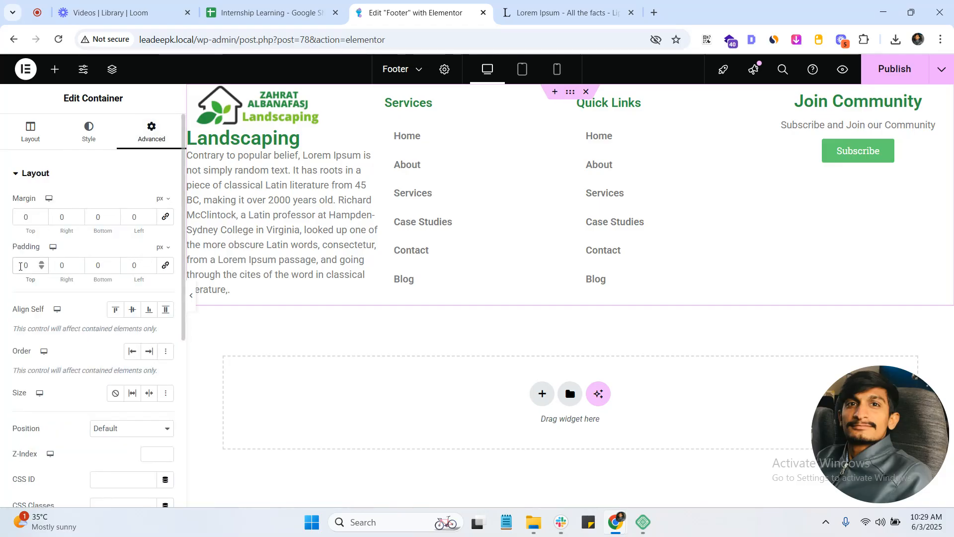
type("25")
key("BackSpace")
key("BackSpace")
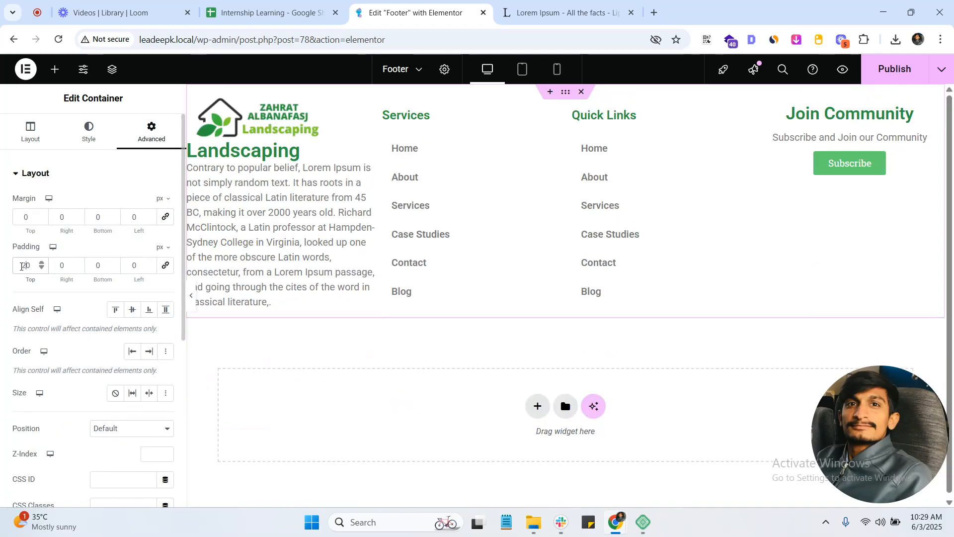
left_click(165, 265)
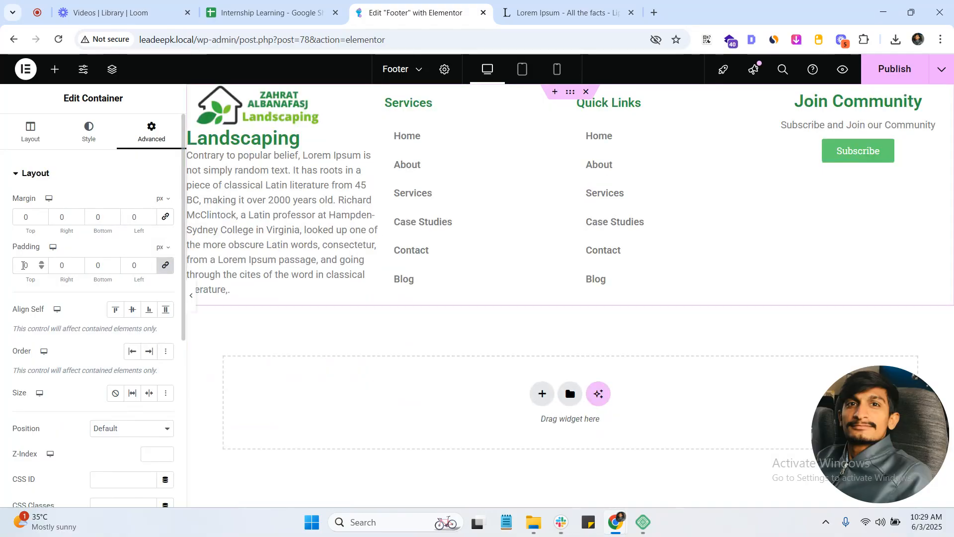
left_click(30, 266)
type("100")
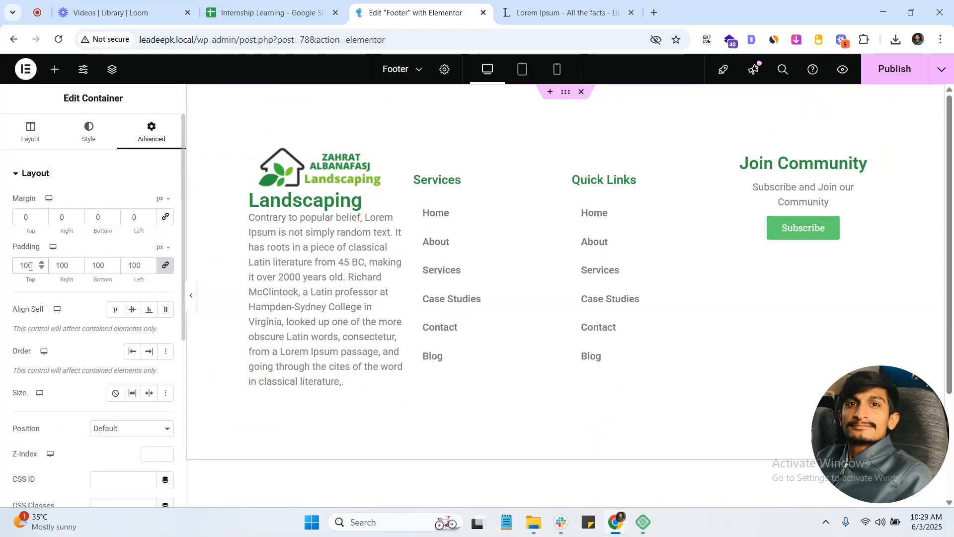
key("BackSpace")
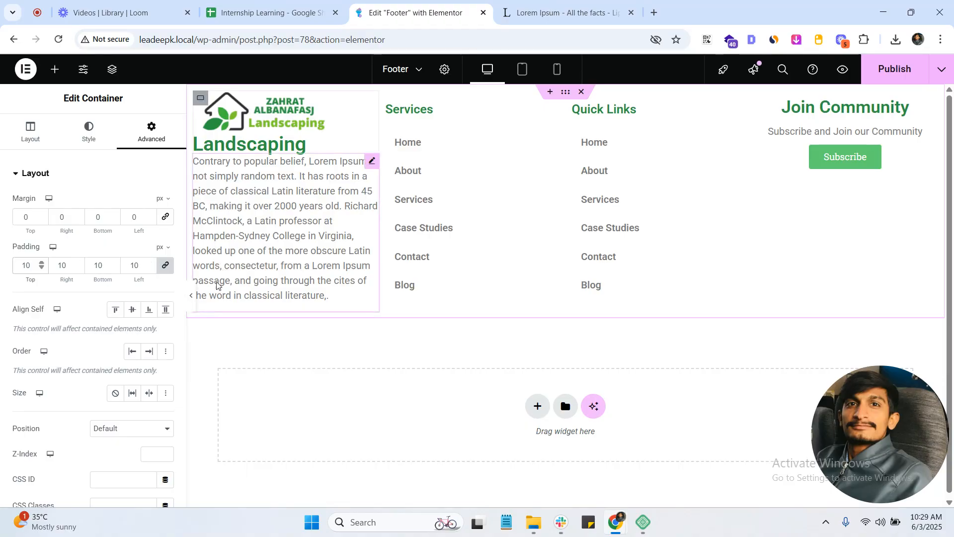
left_click(195, 296)
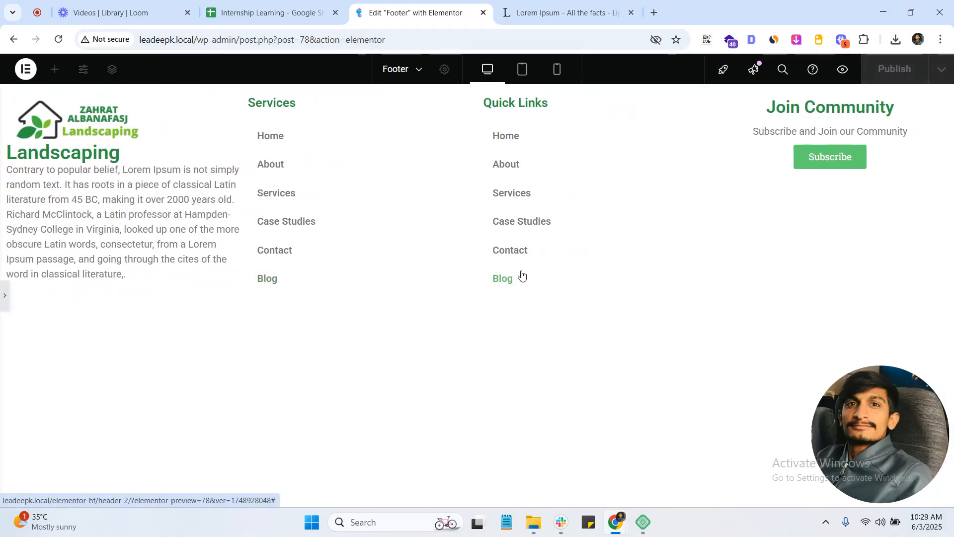
left_click(8, 296)
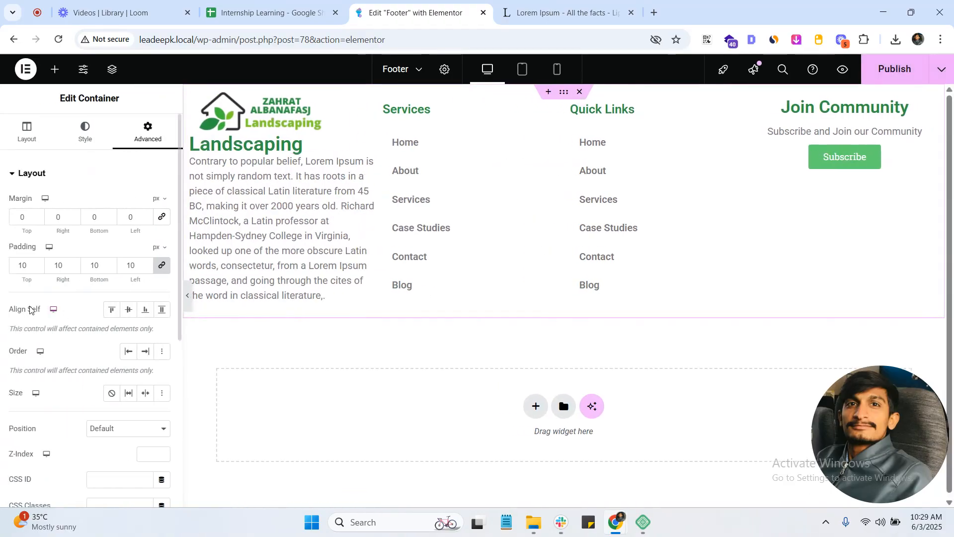
Step: Set the outer footer container's padding to 50 px at the top and 20 px on the other three sides
left_click(43, 264)
left_click(43, 264)
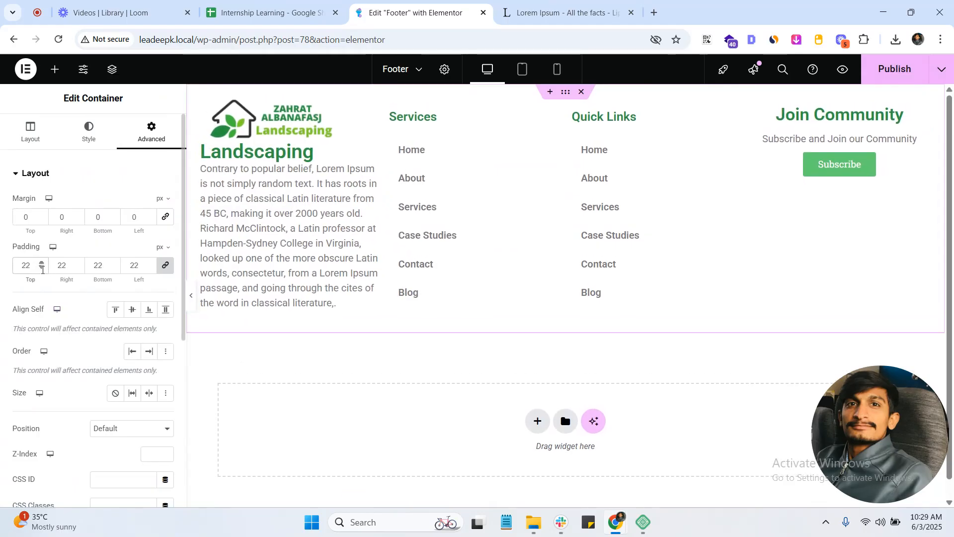
left_click(41, 269)
left_click(39, 268)
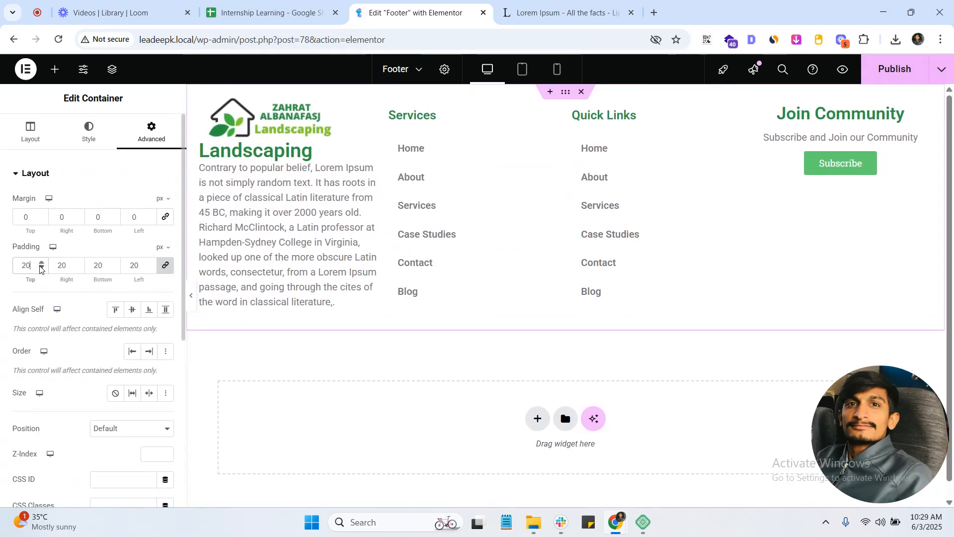
left_click(191, 295)
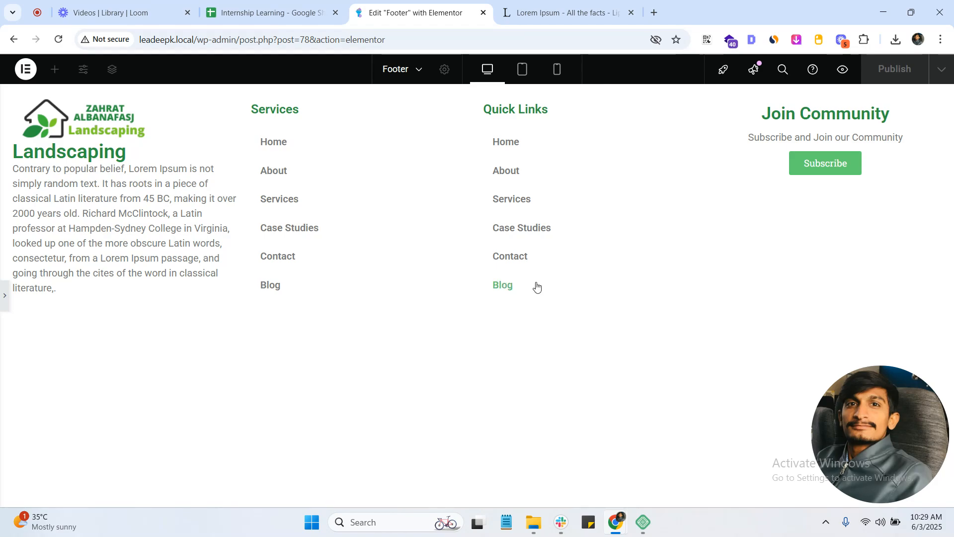
left_click(5, 296)
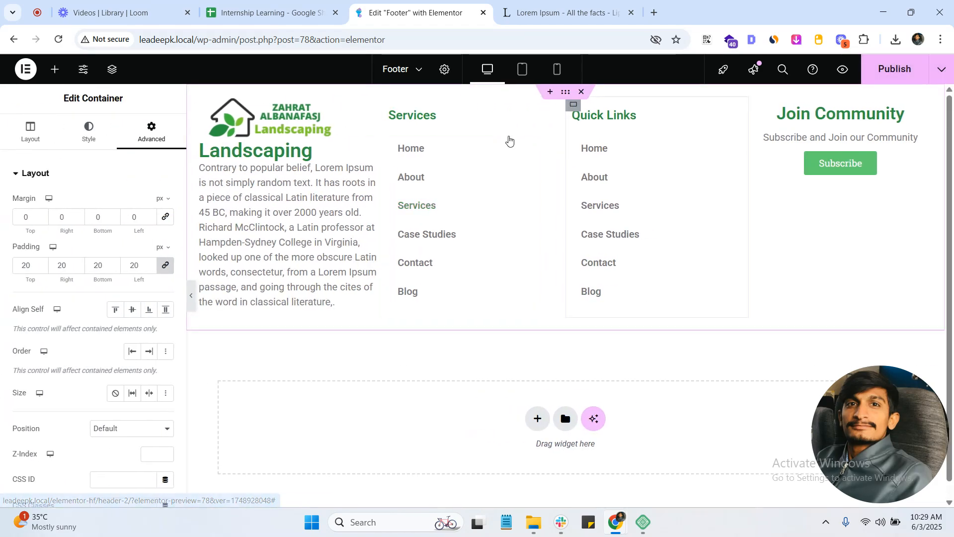
double_click(29, 272)
type("50")
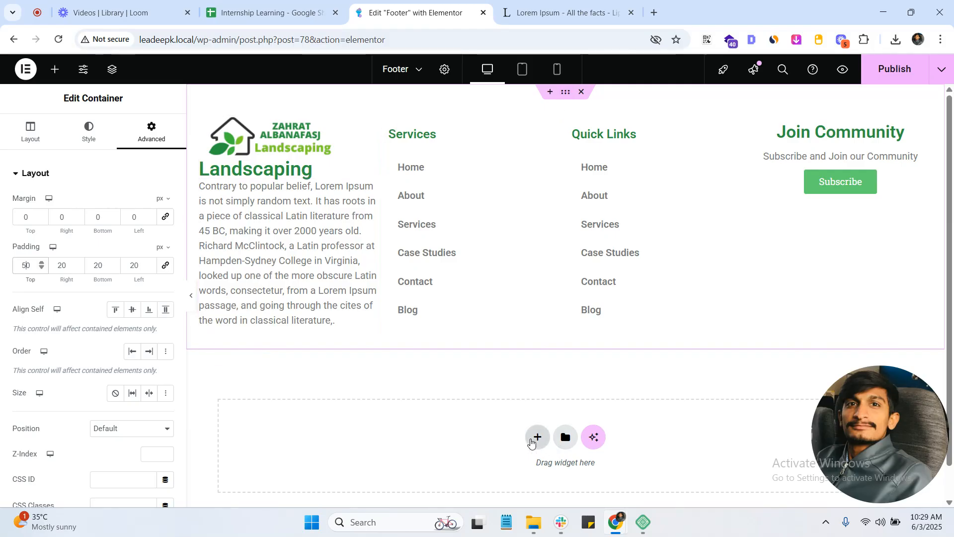
Step: Add a new single container with row direction below the four-column footer section
left_click(537, 442)
left_click(502, 467)
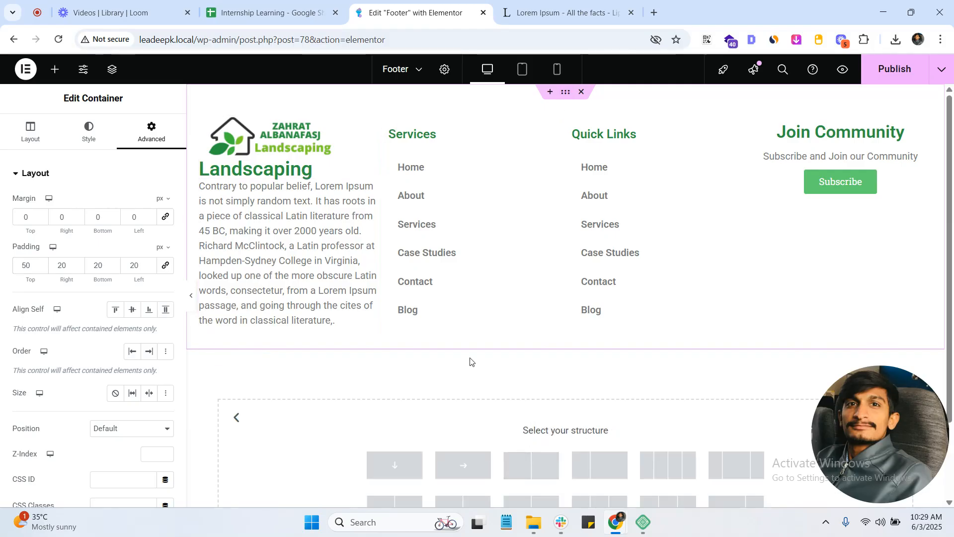
scroll(467, 373, "down", 2)
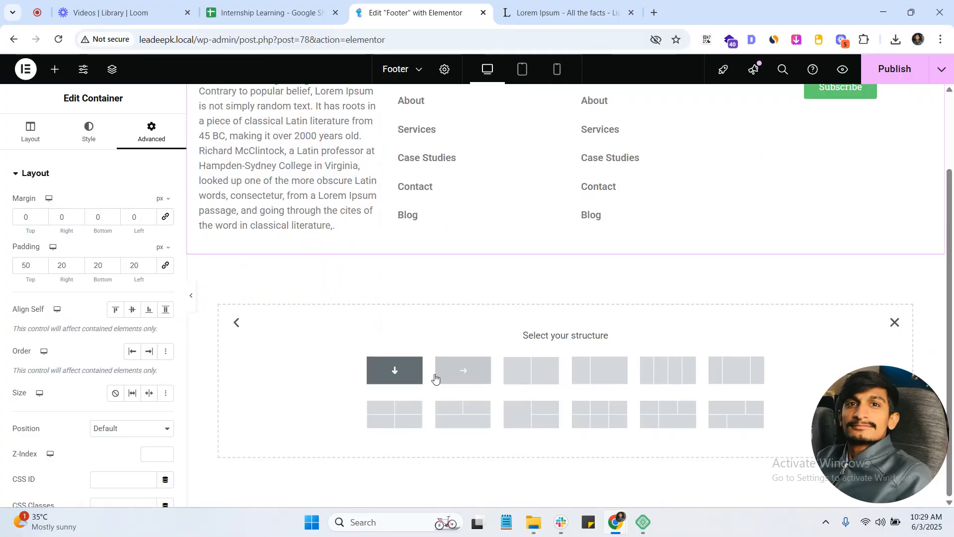
left_click(460, 380)
Step: Place a Heading widget in the new row container and set its title to "All Right Reserved"
left_click(565, 292)
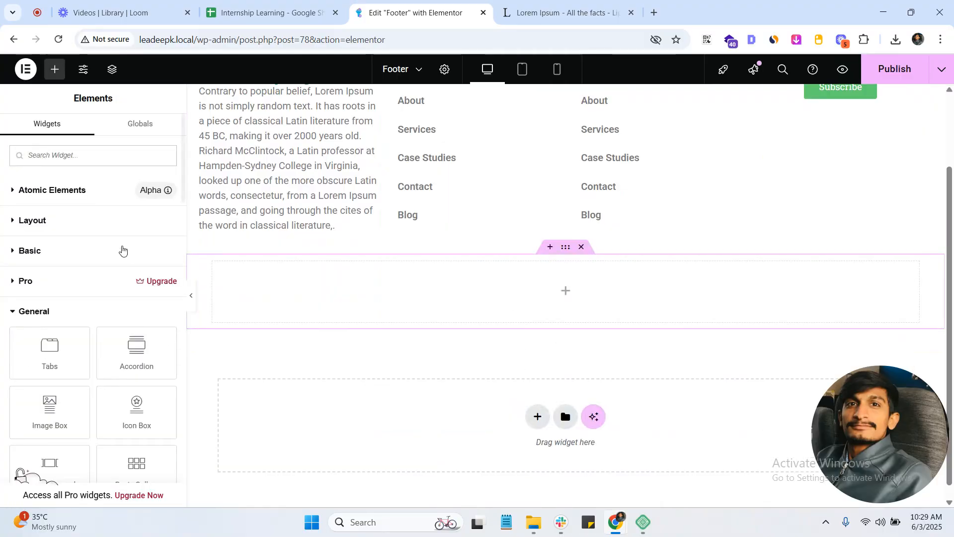
left_click(40, 224)
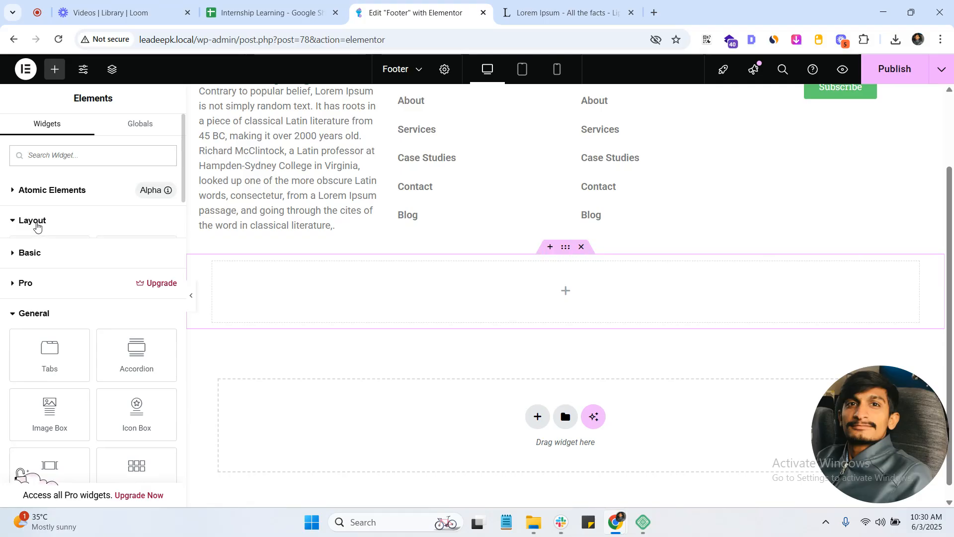
left_click(31, 317)
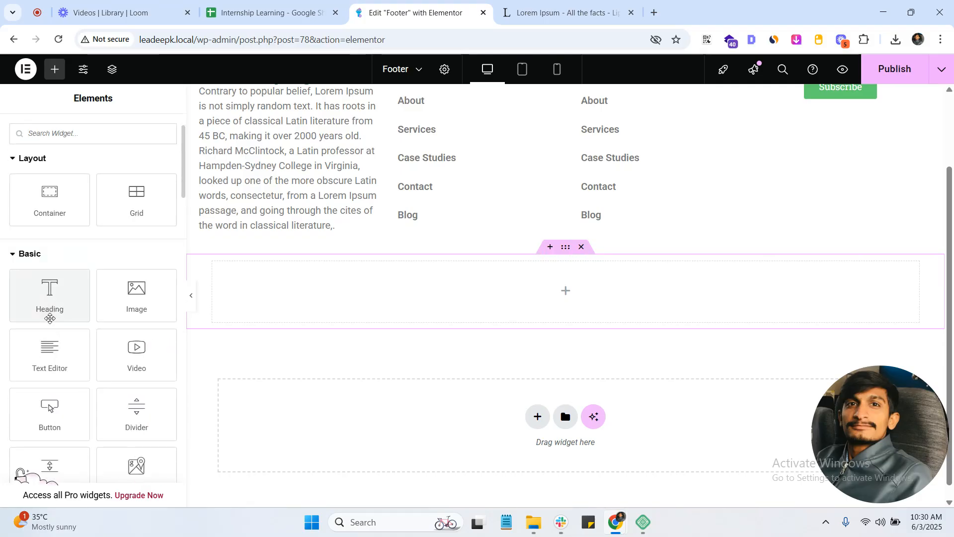
left_click_drag(46, 314, 288, 289)
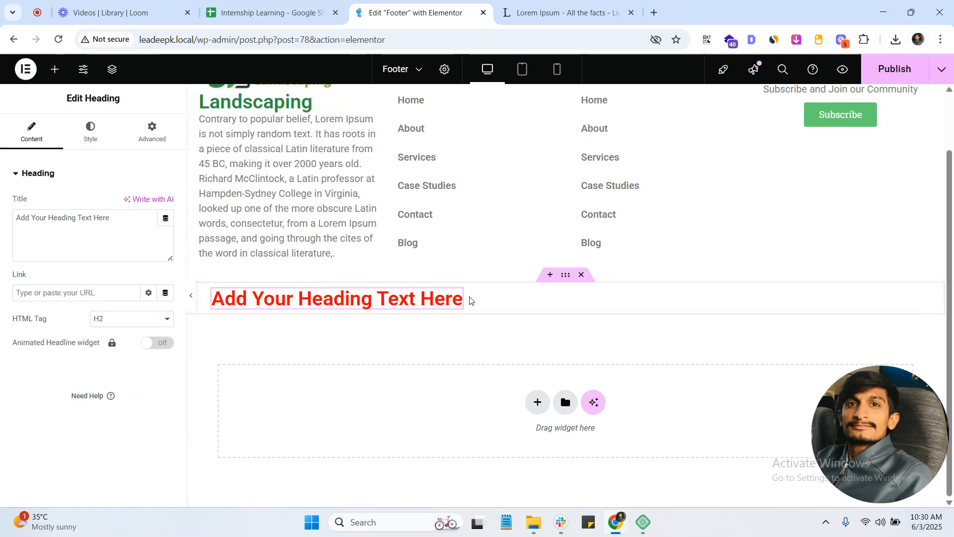
triple_click(108, 241)
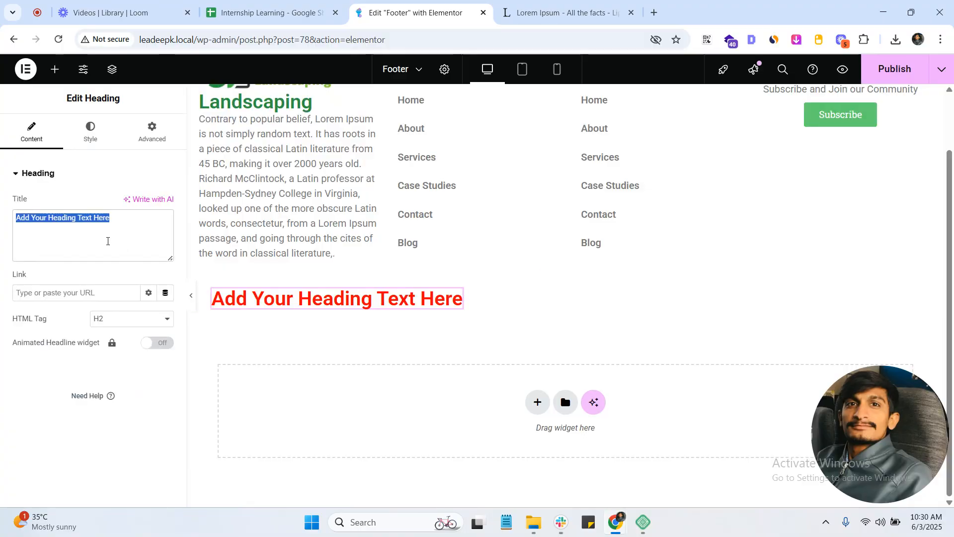
type("All Ri")
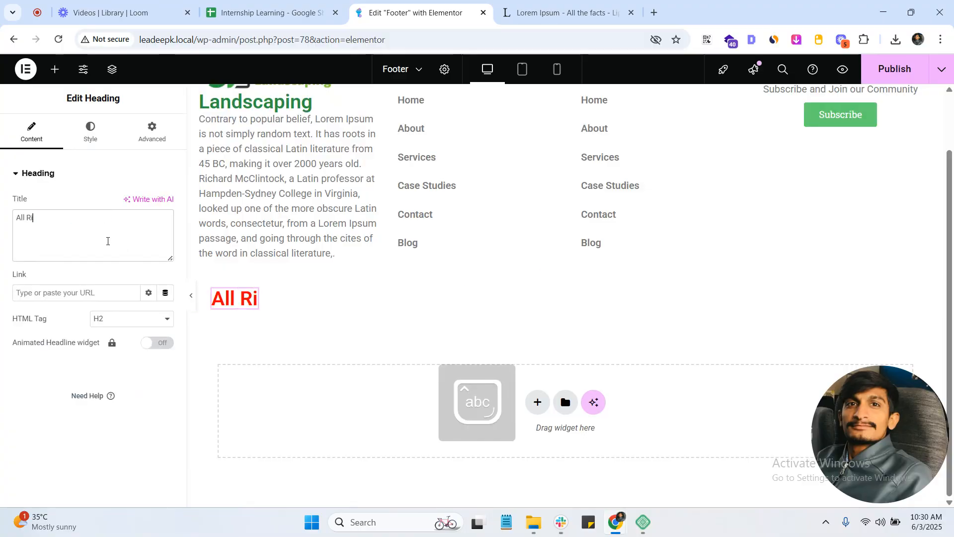
type("ght Reserved")
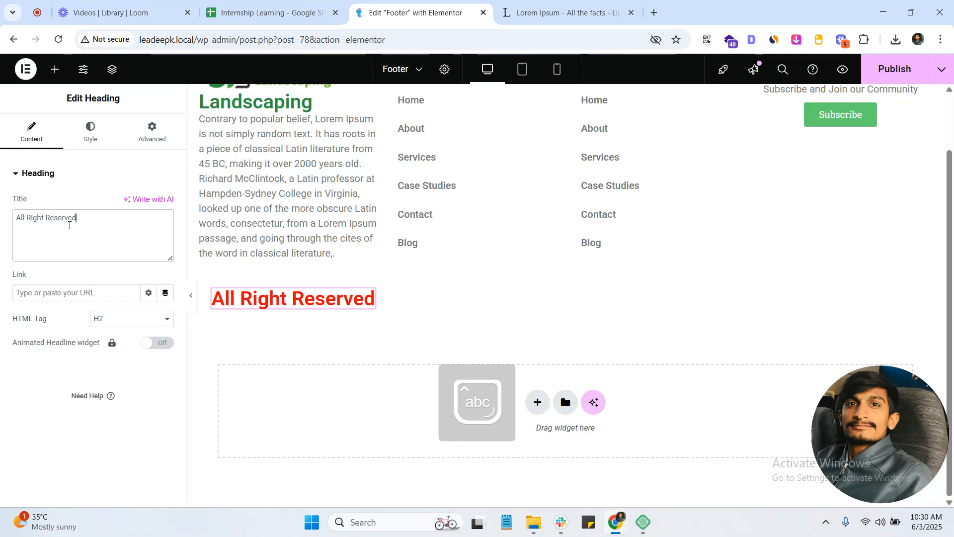
Step: Set the copyright heading's HTML tag to p and its text color to the global grey color
left_click(99, 322)
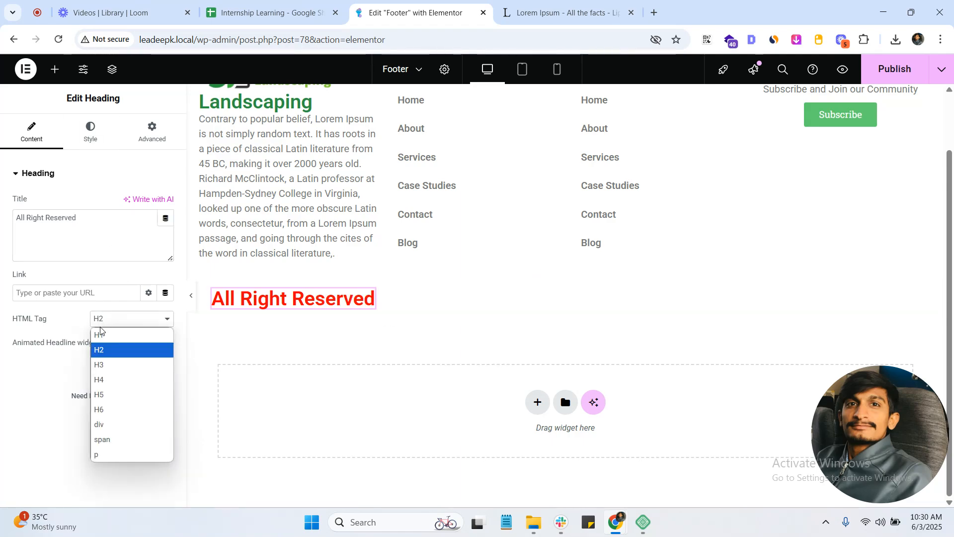
left_click(125, 454)
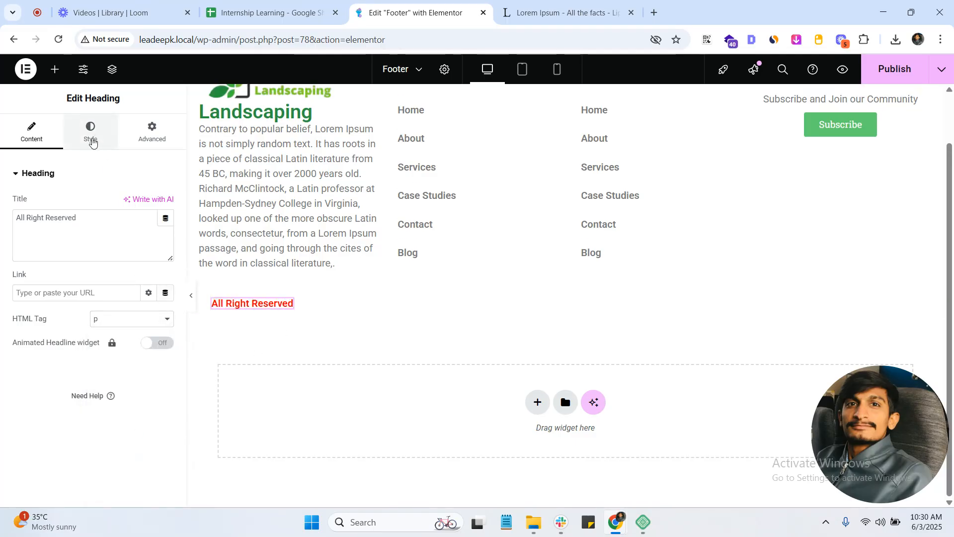
left_click(92, 142)
left_click(149, 378)
left_click(65, 308)
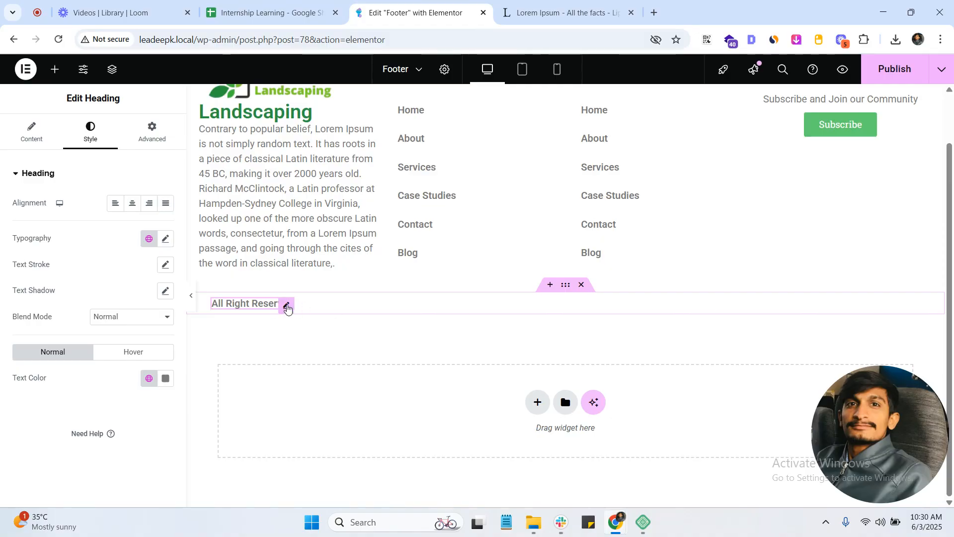
Step: Duplicate the copyright heading and set its row container's content justification to Space Between
right_click(288, 309)
left_click(330, 254)
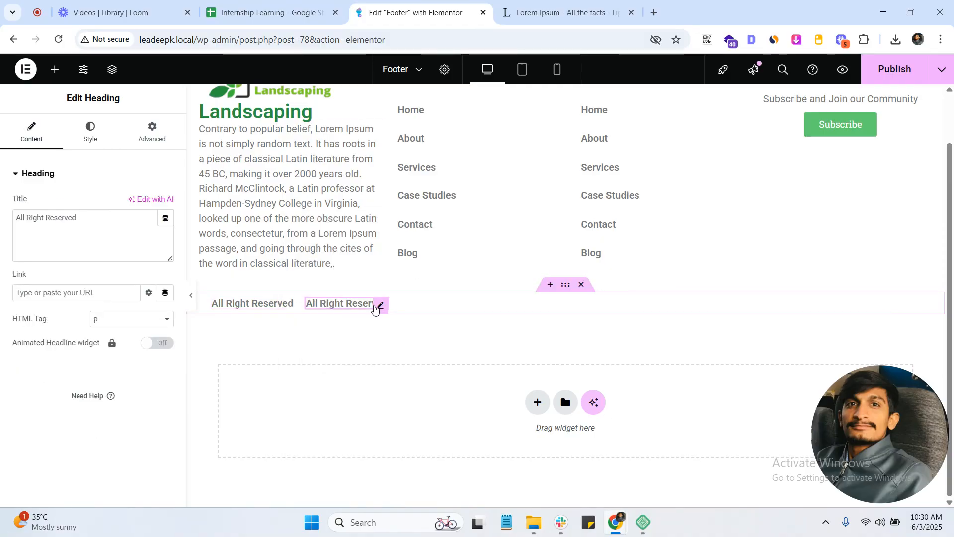
left_click(560, 294)
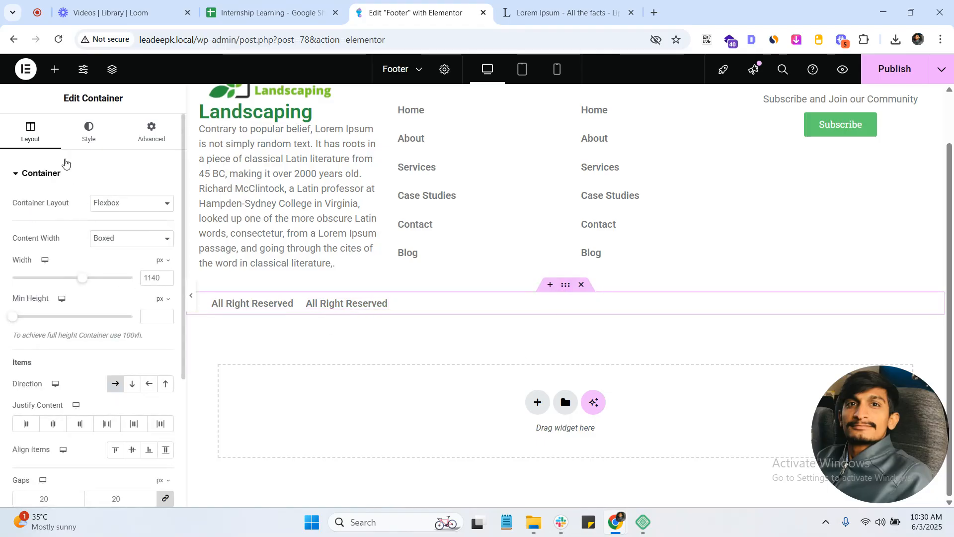
left_click(89, 130)
left_click(30, 130)
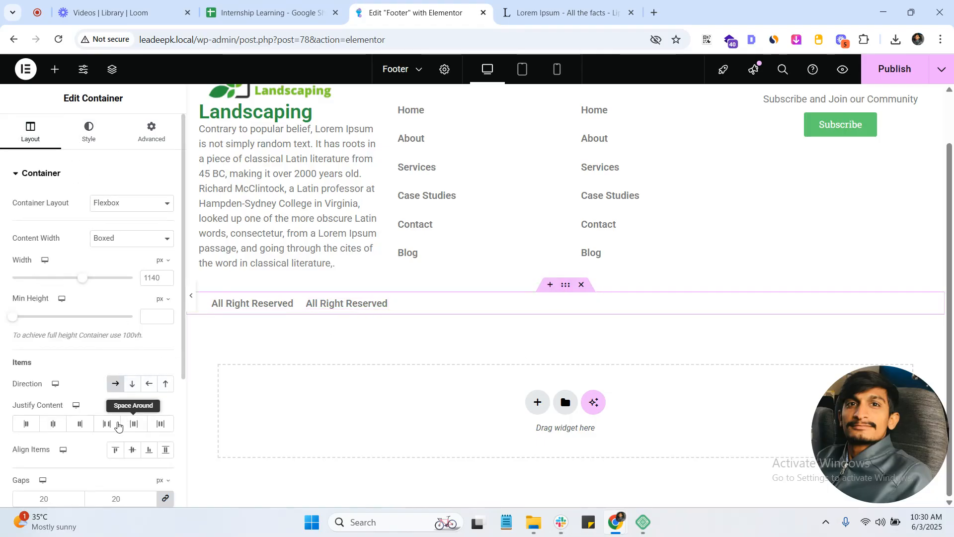
left_click(107, 424)
Step: Change the title of the duplicated heading at the row's far end to "2025 Created by..."
double_click(867, 303)
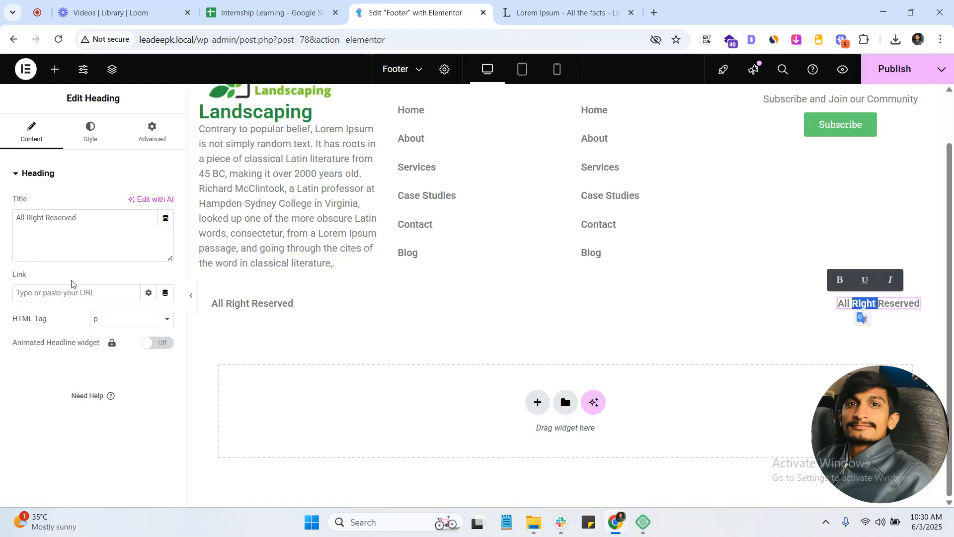
left_click(58, 248)
key("ctrl+a")
type("2")
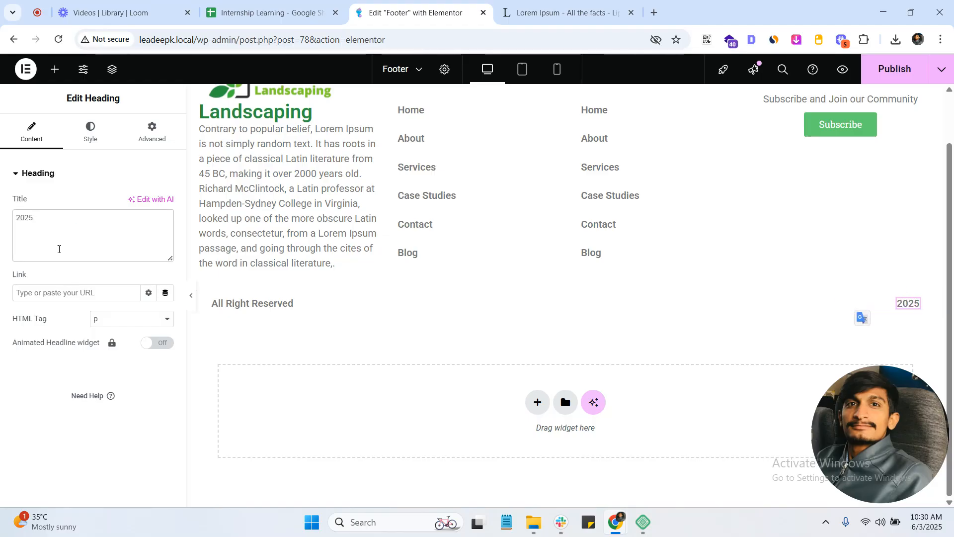
key("Caps_Lock")
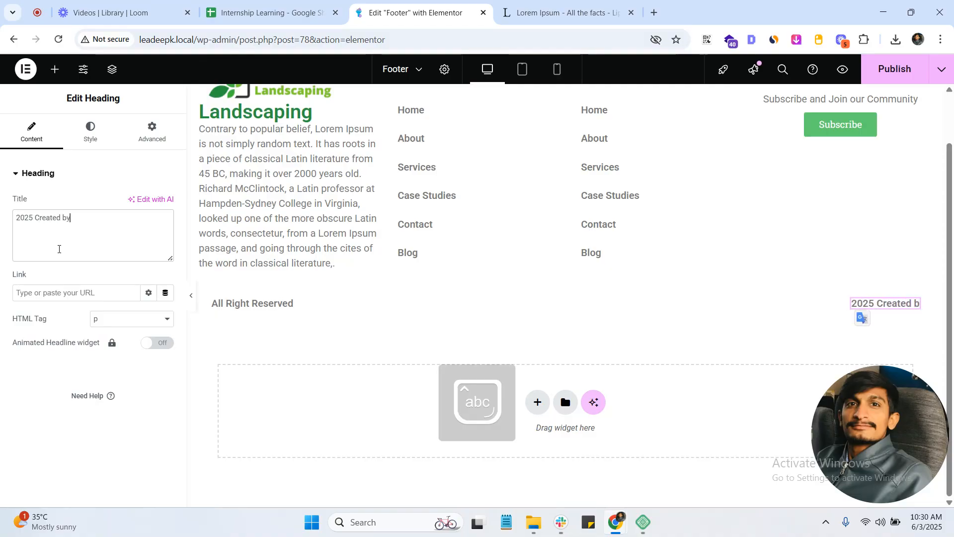
type("...")
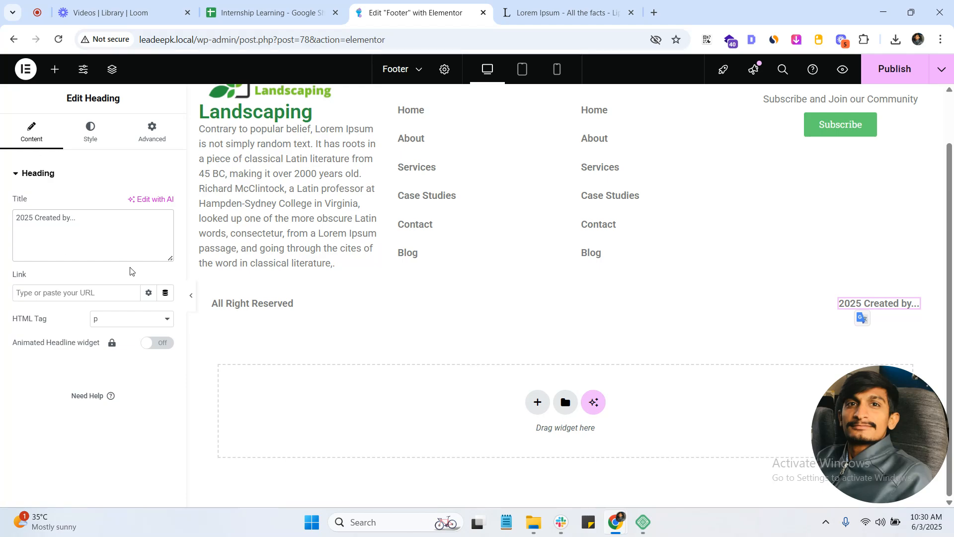
Step: Set the copyright row container's padding to 30 px at the top and bottom and 0 at the sides
left_click(549, 298)
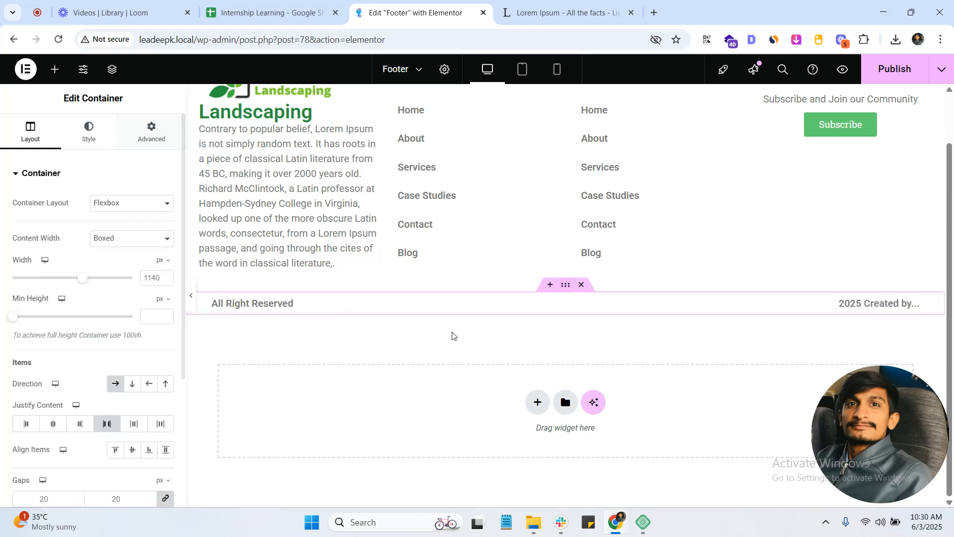
left_click(100, 141)
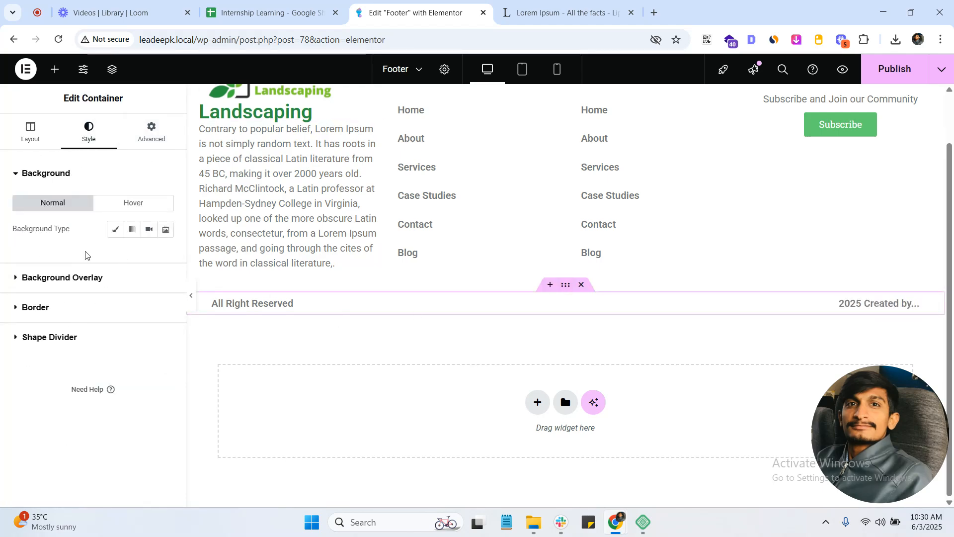
left_click(30, 133)
left_click(152, 132)
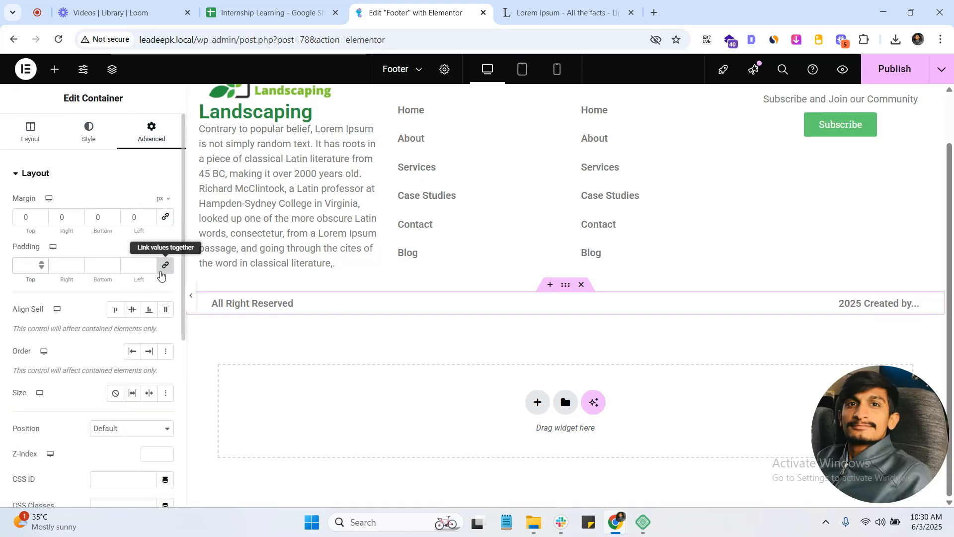
left_click(165, 265)
left_click(18, 263)
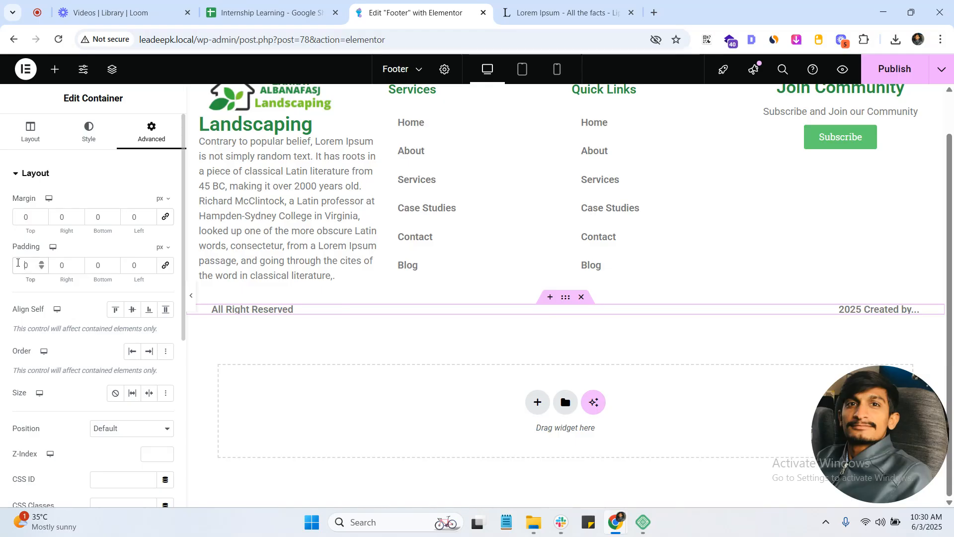
type("5")
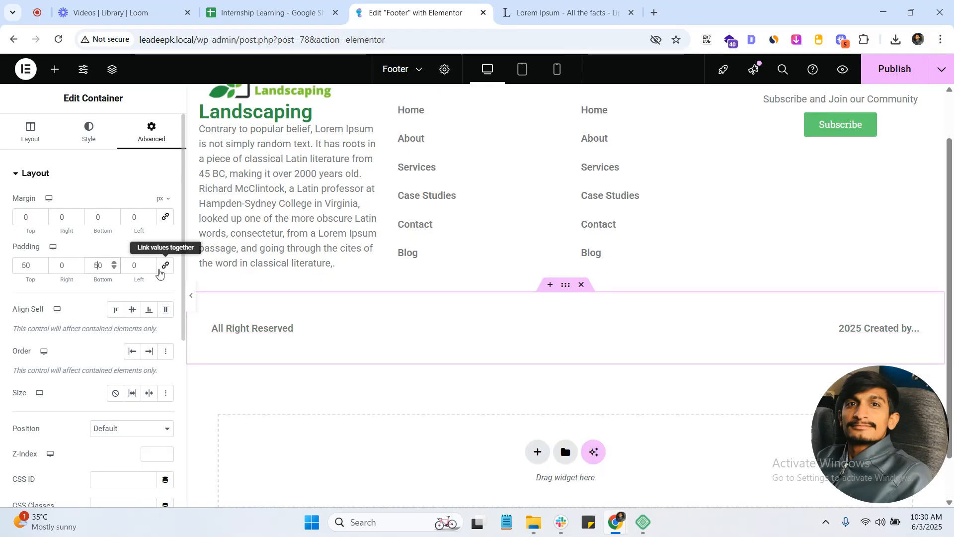
type("3")
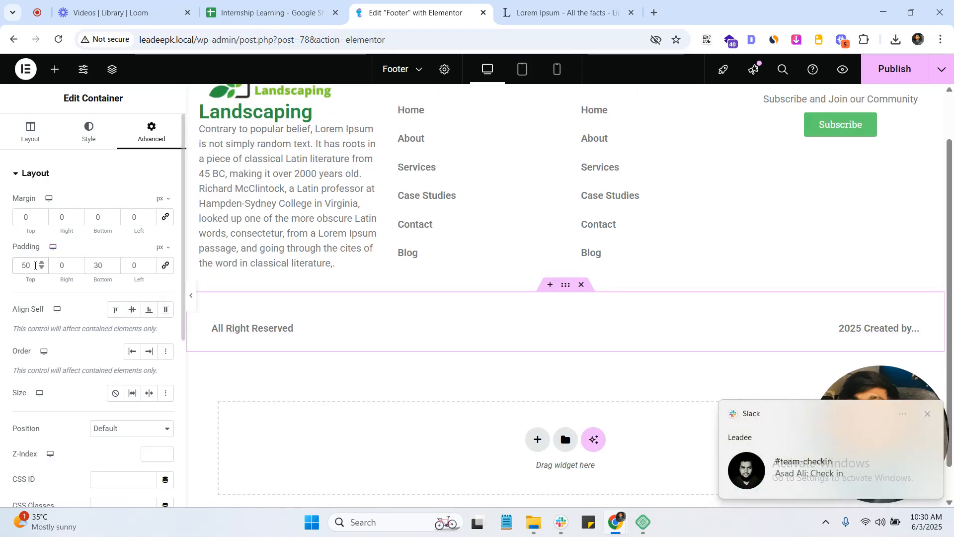
key("BackSpace")
type("3")
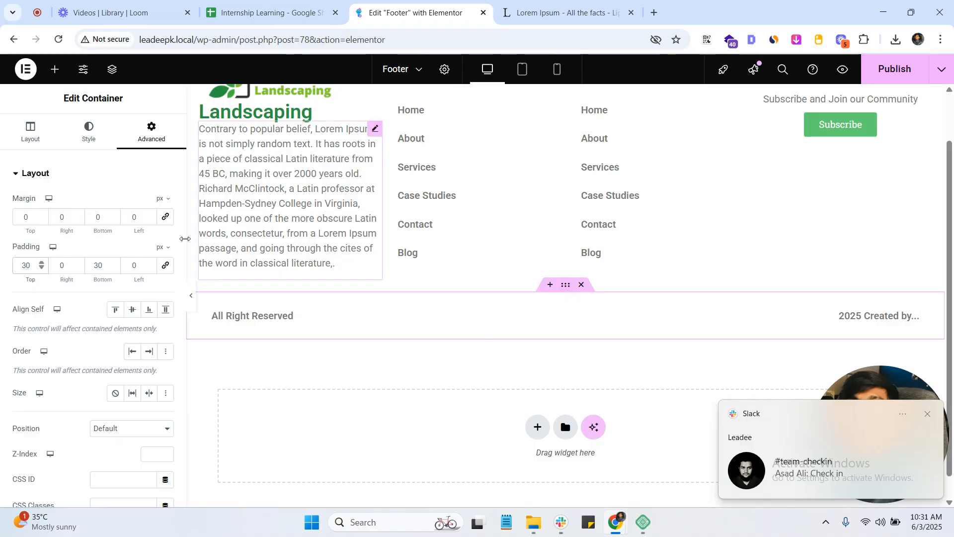
Step: Give the copyright row container a solid 1 px border in the global Text color
left_click(88, 132)
left_click(59, 305)
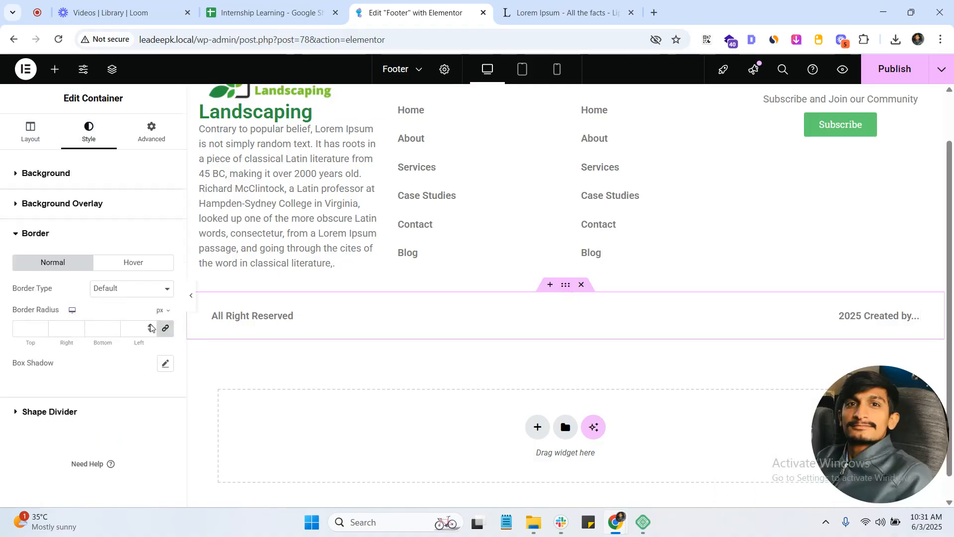
left_click(112, 290)
left_click(103, 335)
left_click(16, 327)
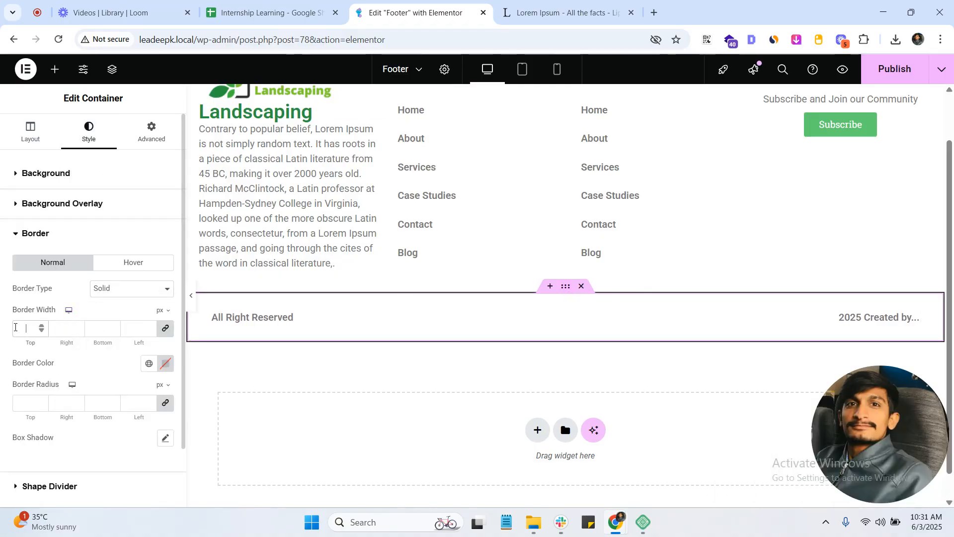
left_click(149, 363)
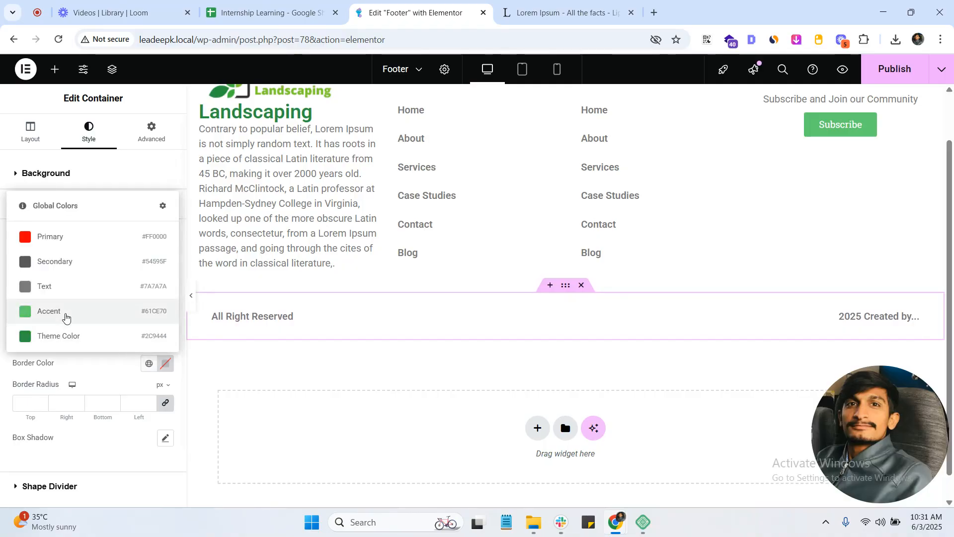
left_click(50, 286)
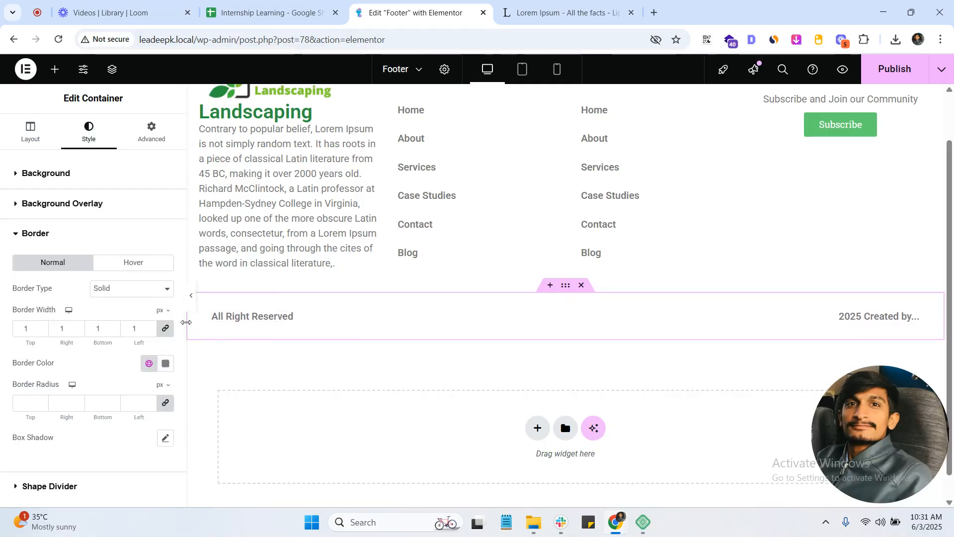
Step: Preview the footer at full width and check the padding settings of the copyright row and the columns container
left_click(187, 297)
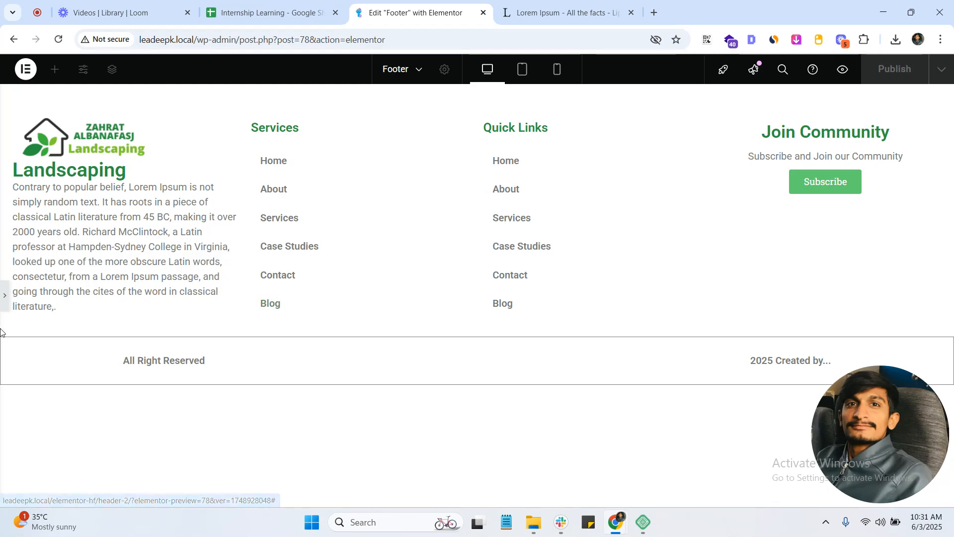
left_click(4, 298)
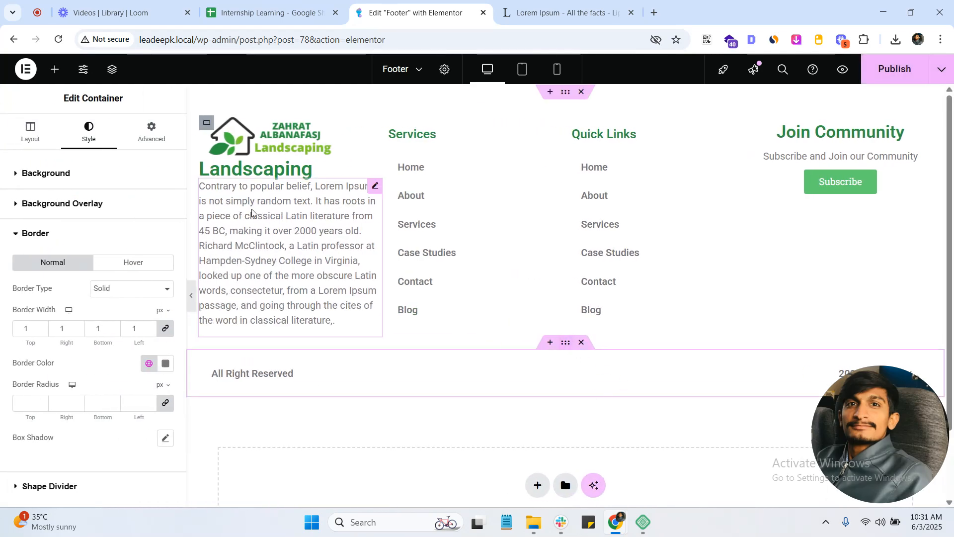
left_click(151, 133)
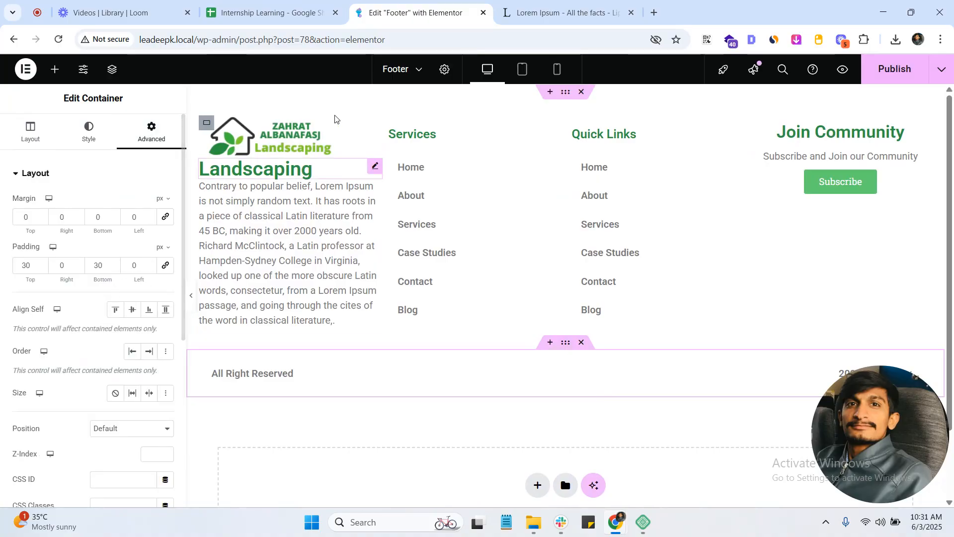
left_click(565, 93)
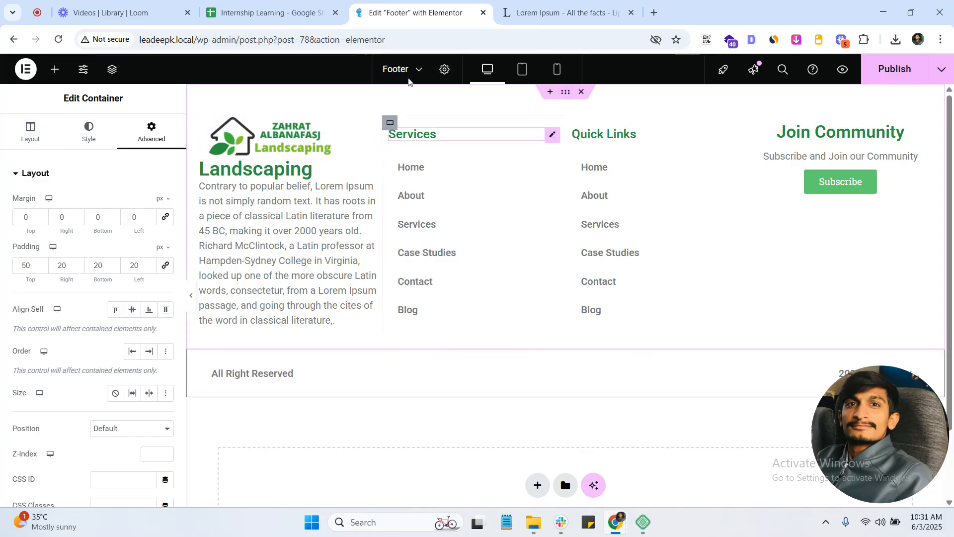
left_click(127, 11)
left_click(40, 4)
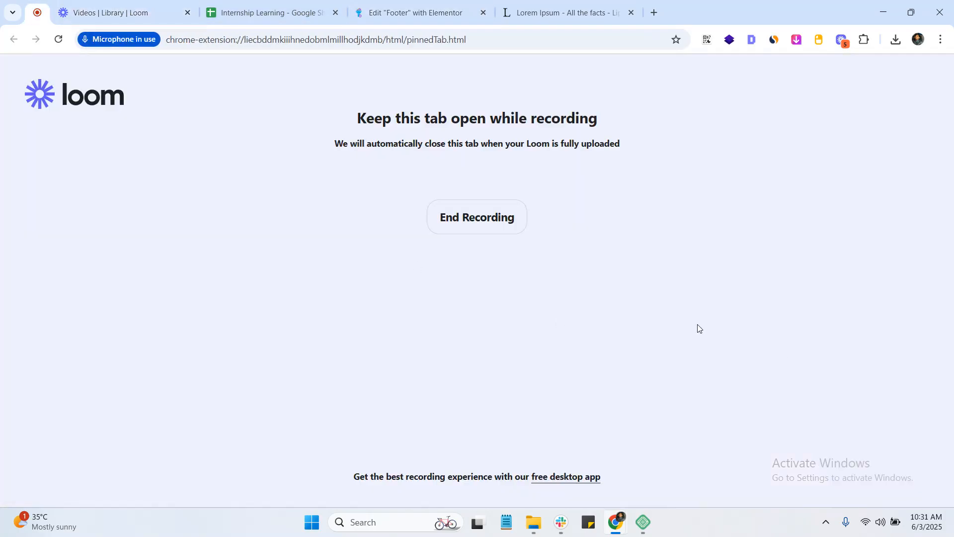
left_click(175, 14)
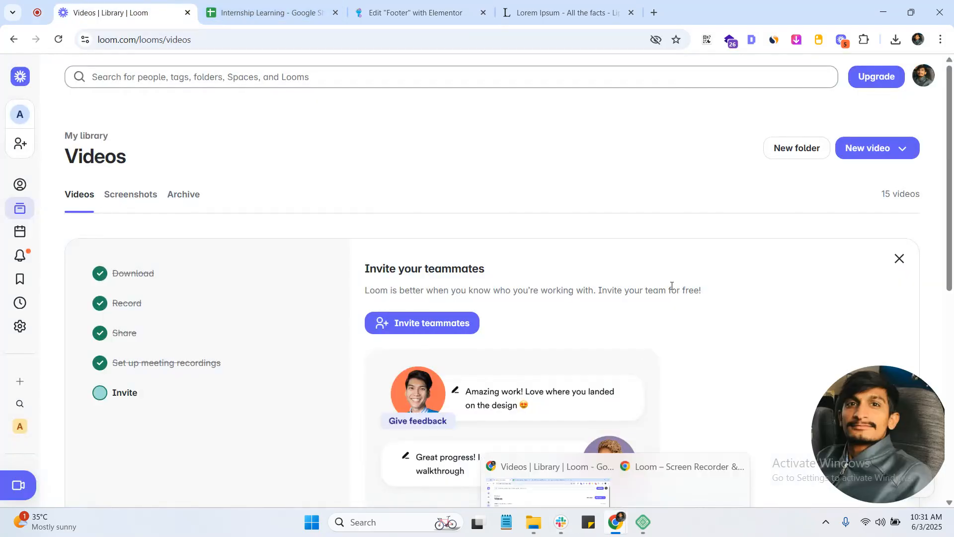
left_click(413, 13)
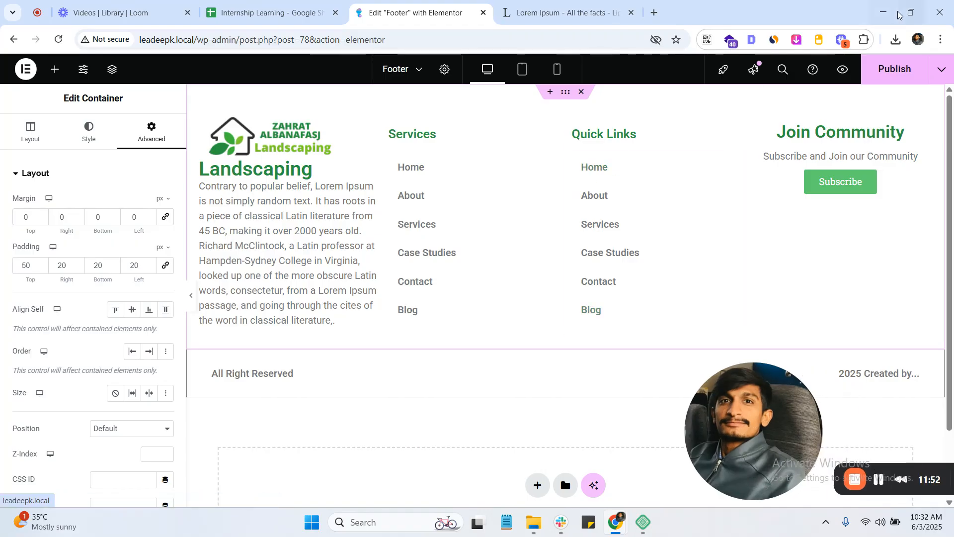
Step: Publish the footer template and close the Lorem Ipsum browser tab
left_click(894, 68)
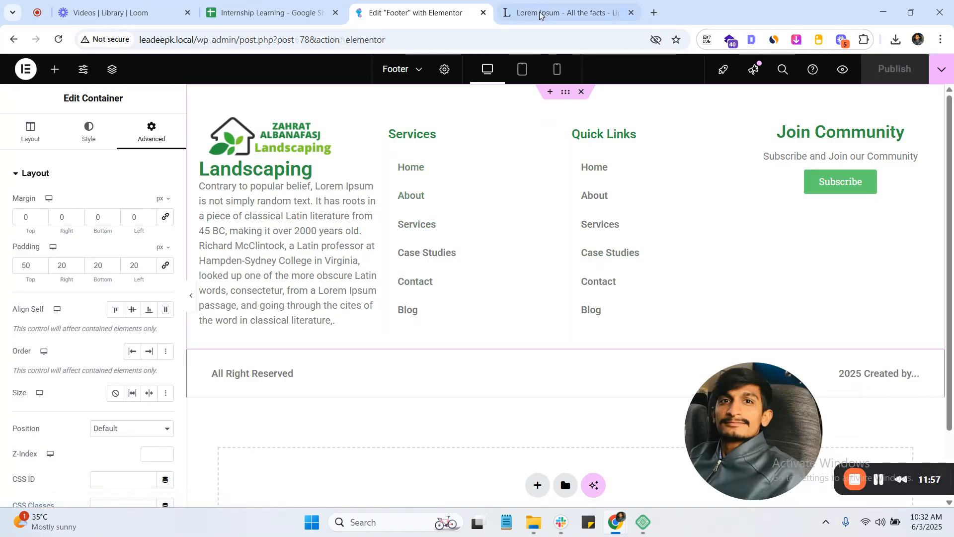
left_click(621, 15)
key("ctrl+w")
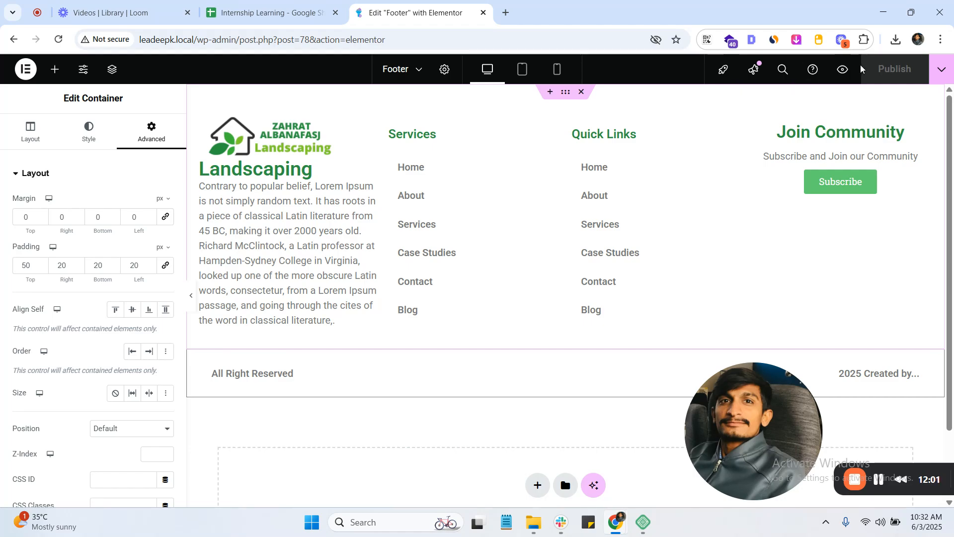
Step: Preview the published footer, go to the WordPress dashboard and view the live site in a new tab
left_click(842, 69)
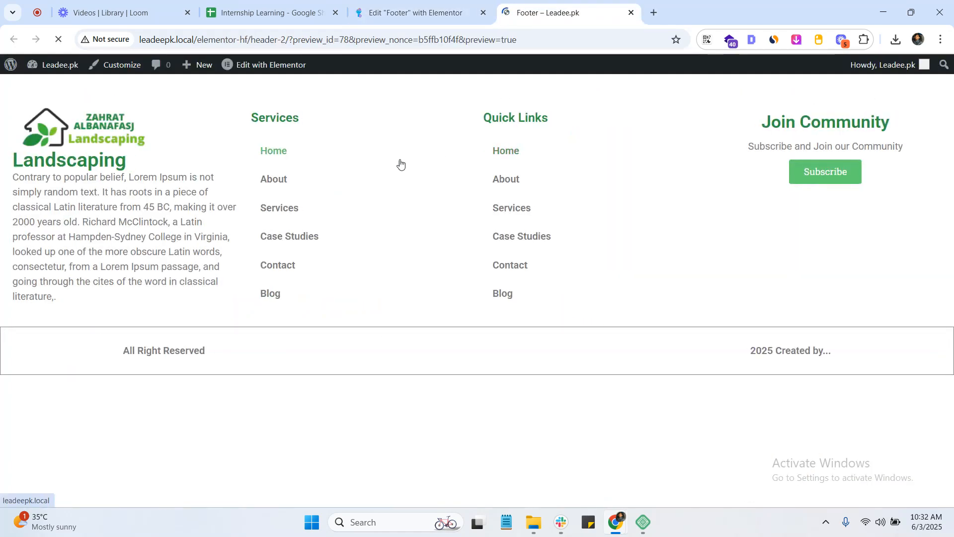
mouse_move(65, 76)
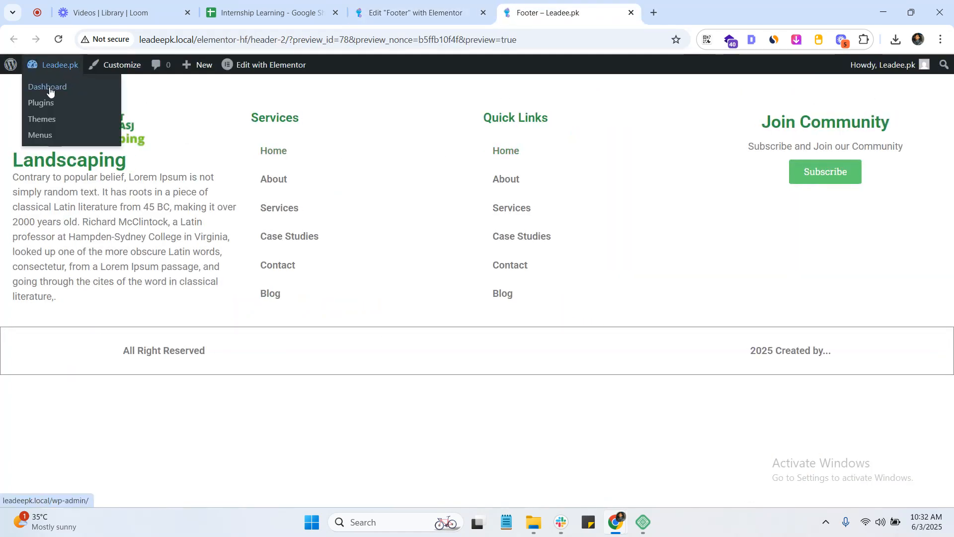
left_click(50, 90)
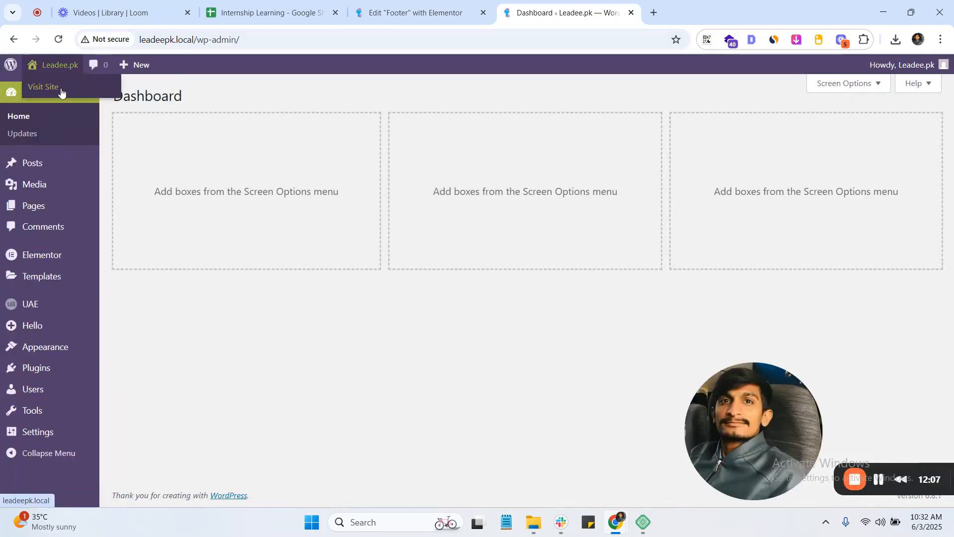
left_click(690, 6)
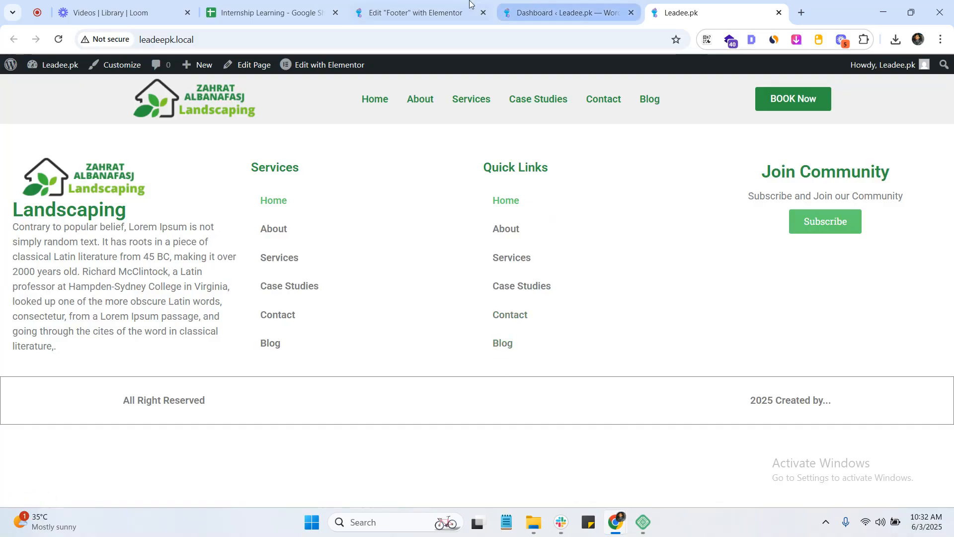
Step: Return to the footer editor and set the copyright row container's left and right padding to 20 px
left_click(417, 13)
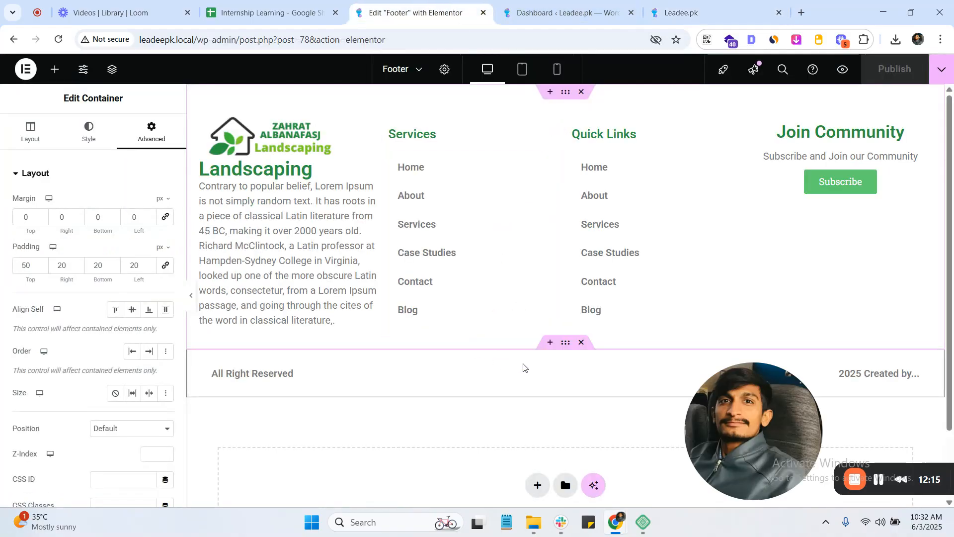
left_click(566, 356)
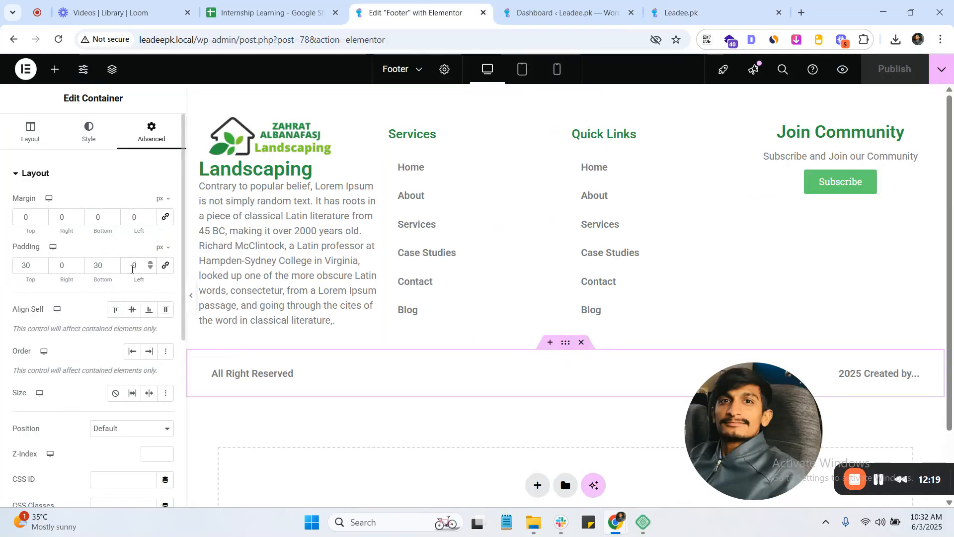
type("2")
left_click(60, 266)
type("2")
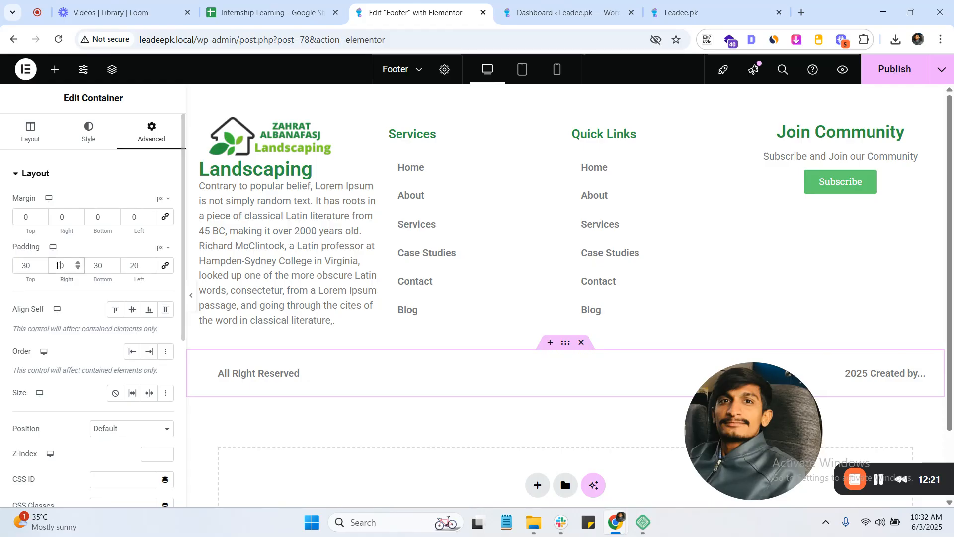
Step: Set the copyright row container's content width to Full Width and preview the footer without the editing controls
left_click(31, 132)
left_click(130, 237)
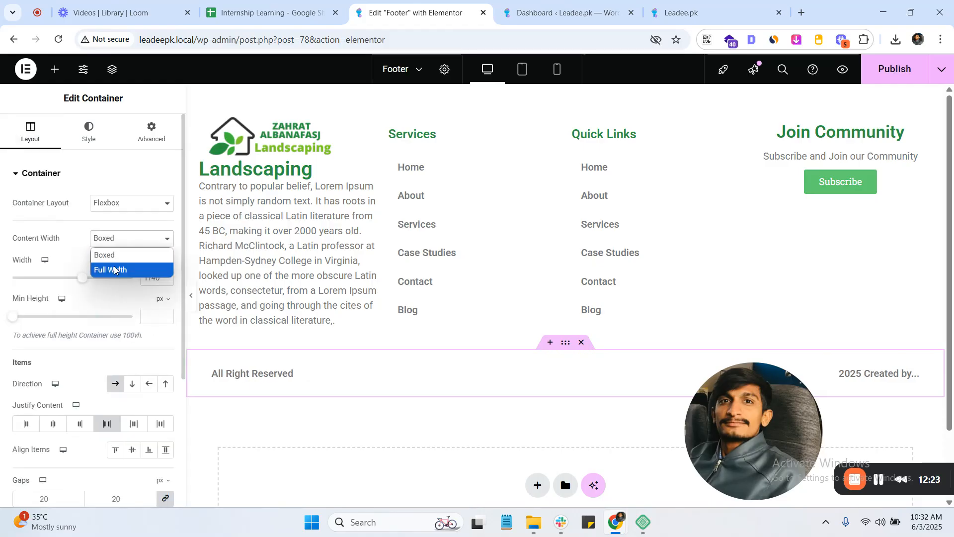
left_click(115, 268)
left_click(191, 296)
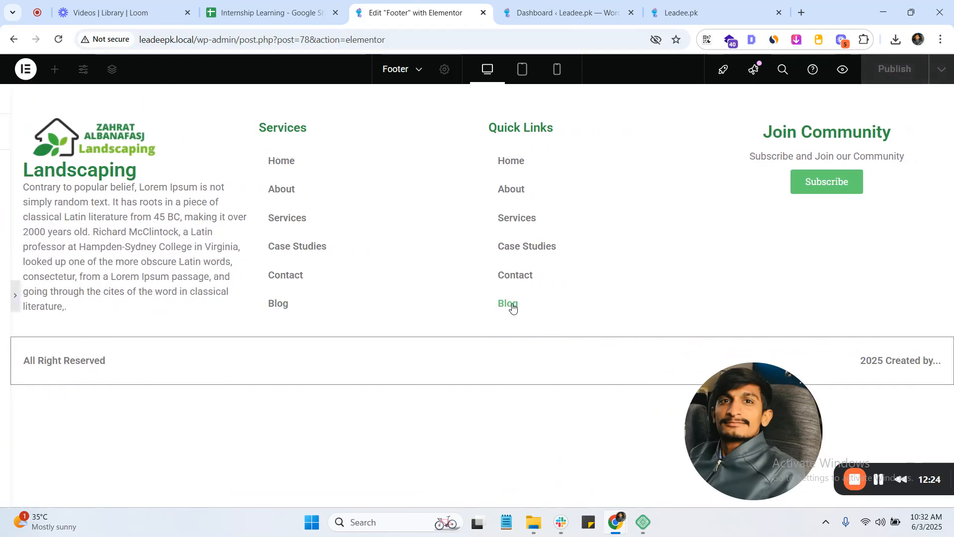
left_click(5, 295)
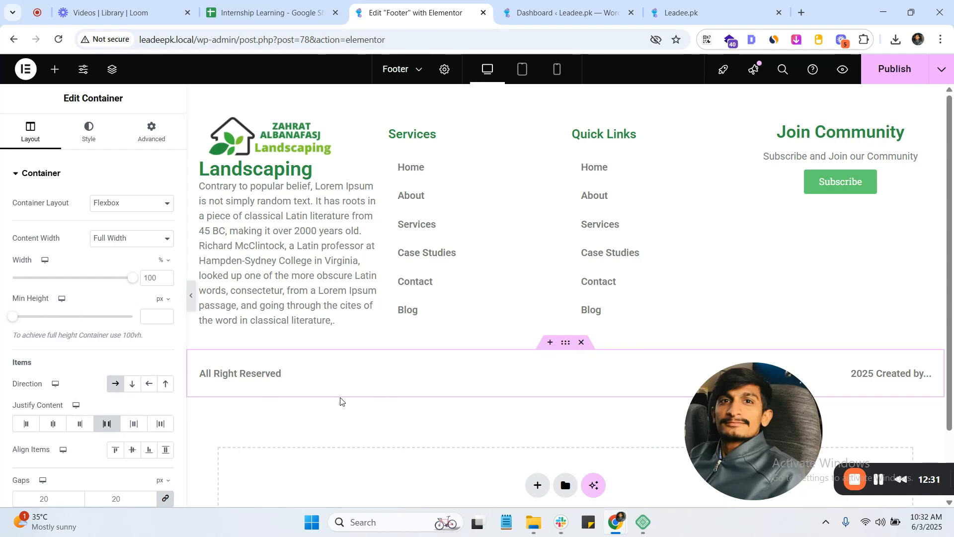
Step: Set the copyright row container's column and row gaps to 0 px and publish the footer
scroll(124, 388, "down", 3)
left_click(173, 376)
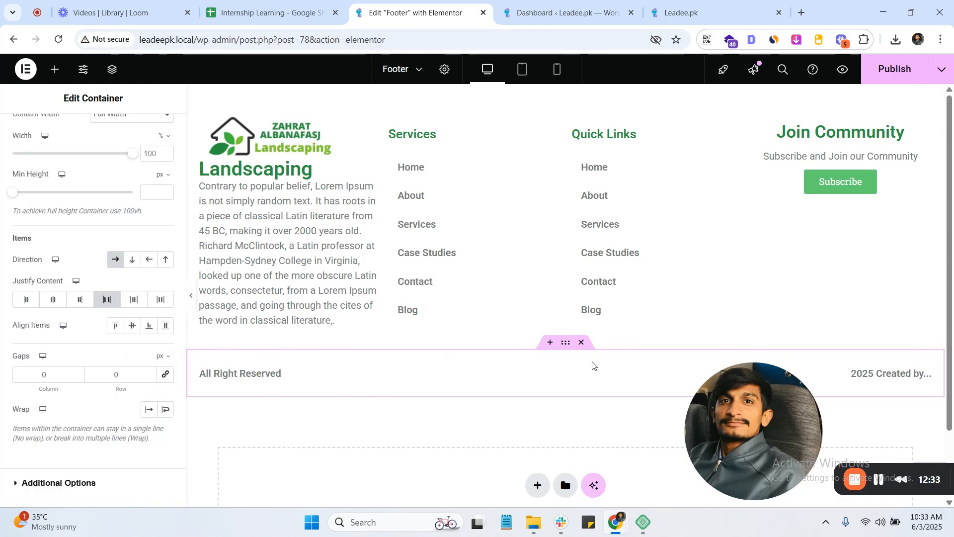
left_click(876, 74)
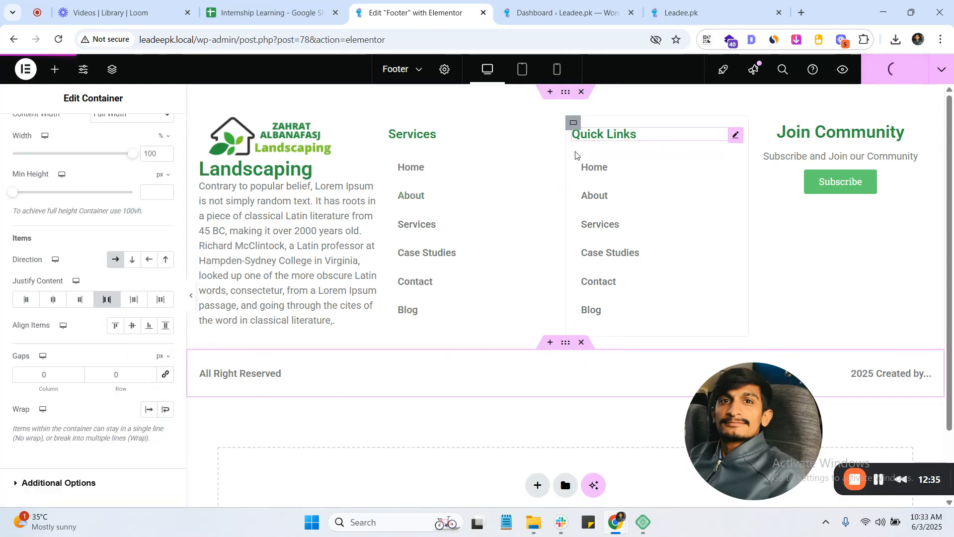
Step: Reload the live site to check the copyright row's alignment, then return to the footer editor
left_click(562, 13)
key("ctrl+r")
left_click(688, 6)
left_click_drag(686, 5, 546, 12)
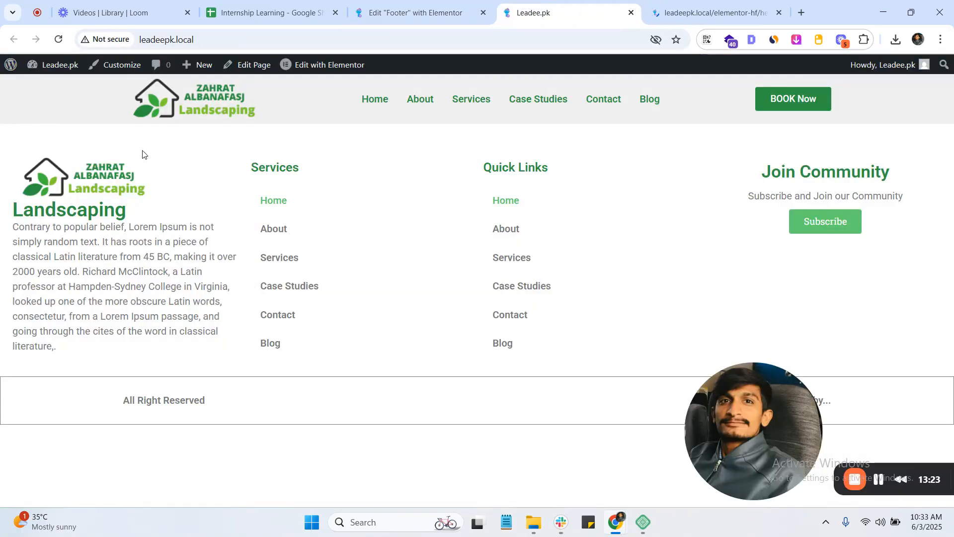
left_click(60, 39)
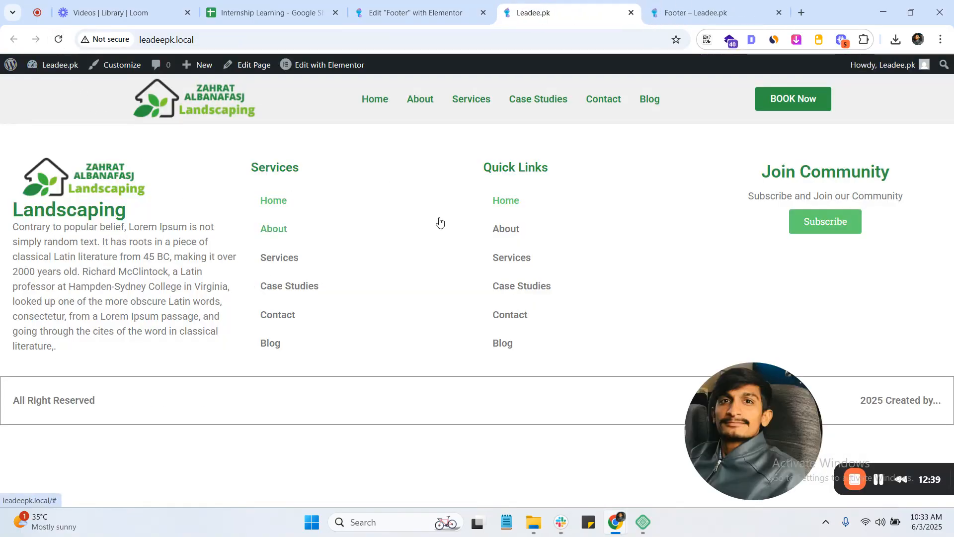
left_click(416, 12)
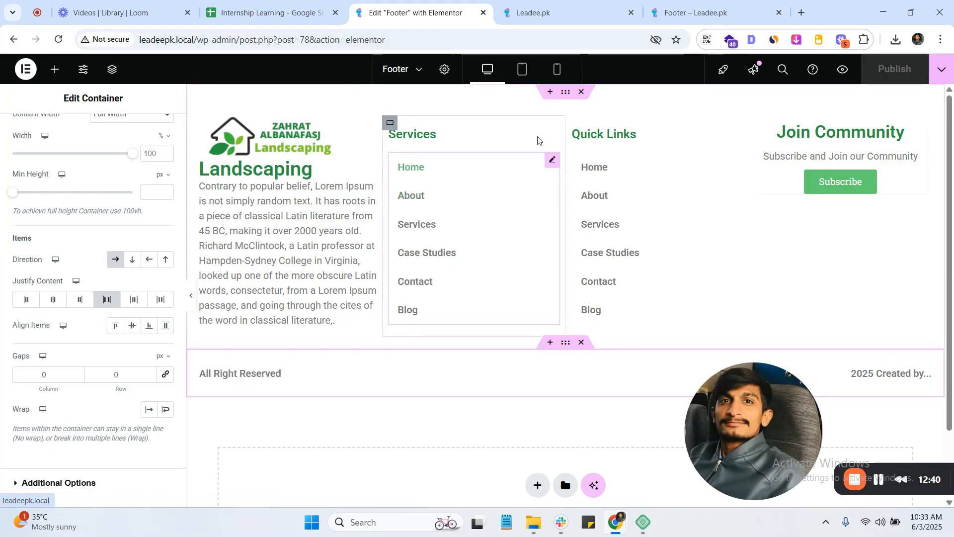
Step: Give the footer's four-column container a classic background in light gray #F3F3F3 and publish the footer
left_click(552, 12)
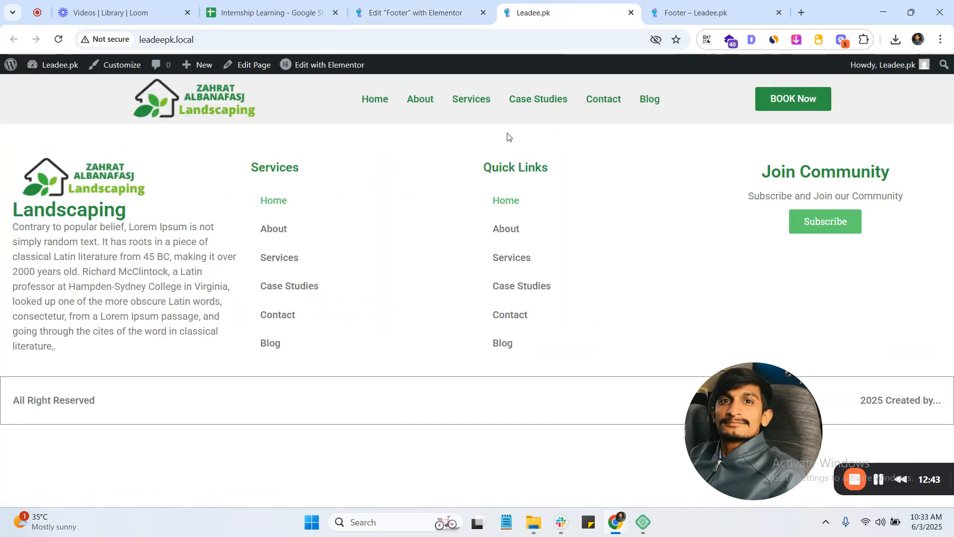
left_click(464, 5)
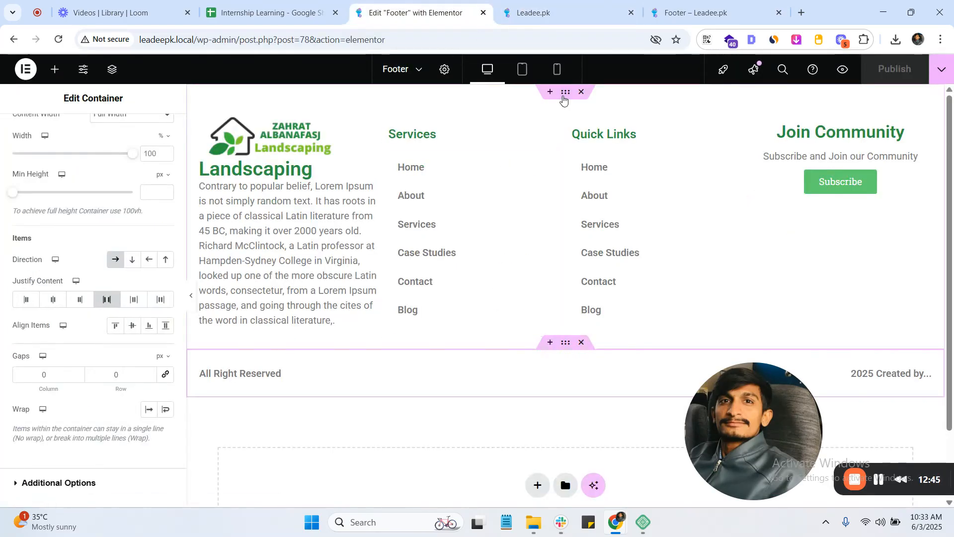
left_click(88, 131)
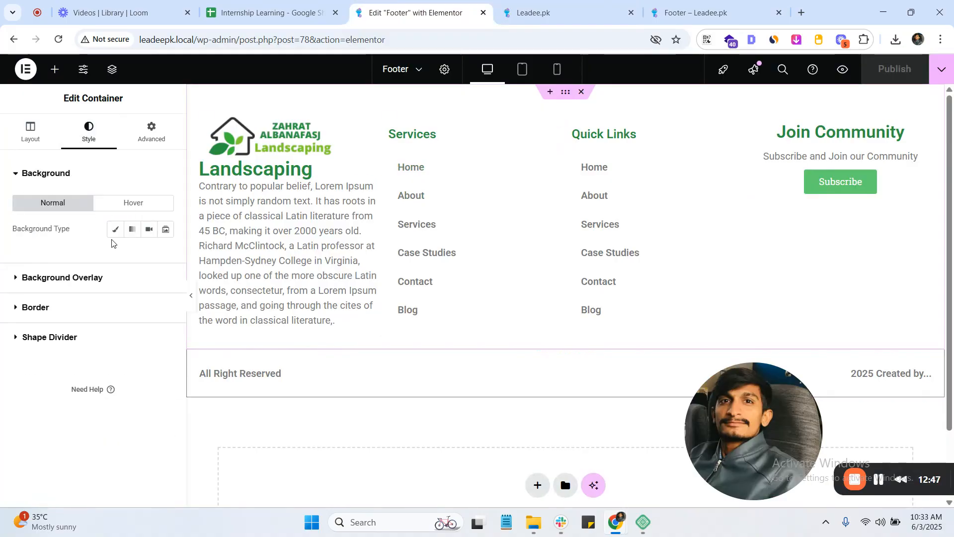
left_click(115, 229)
left_click(149, 255)
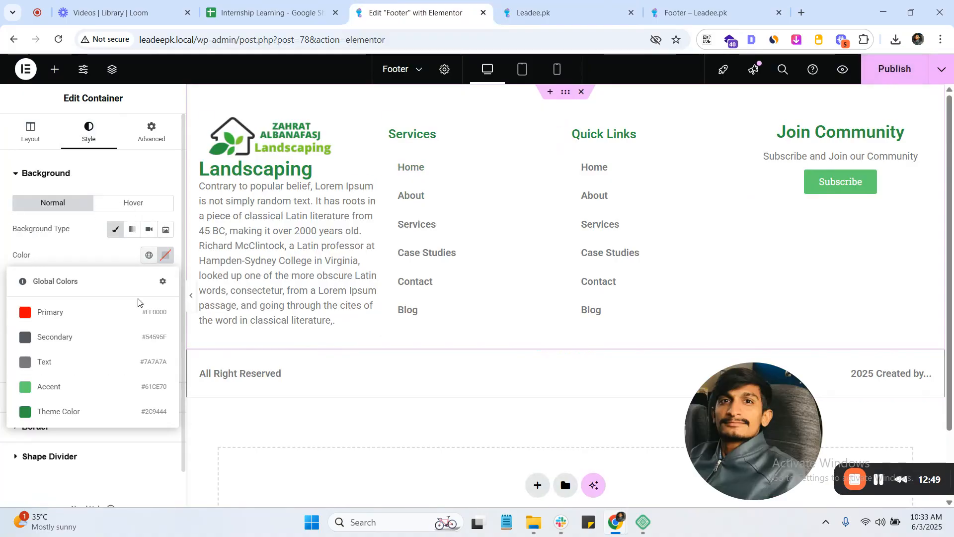
left_click(164, 255)
left_click_drag(100, 324, 65, 317)
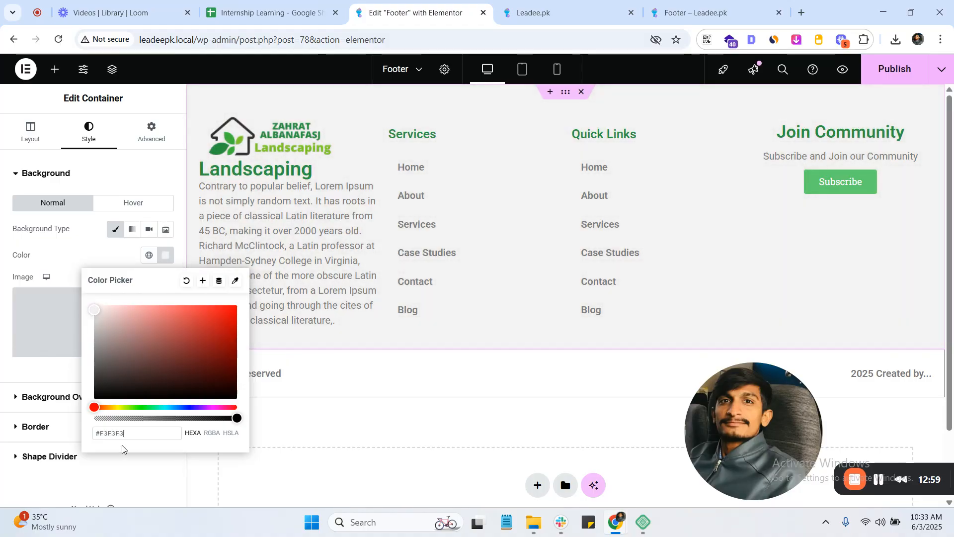
left_click(2, 318)
left_click(864, 71)
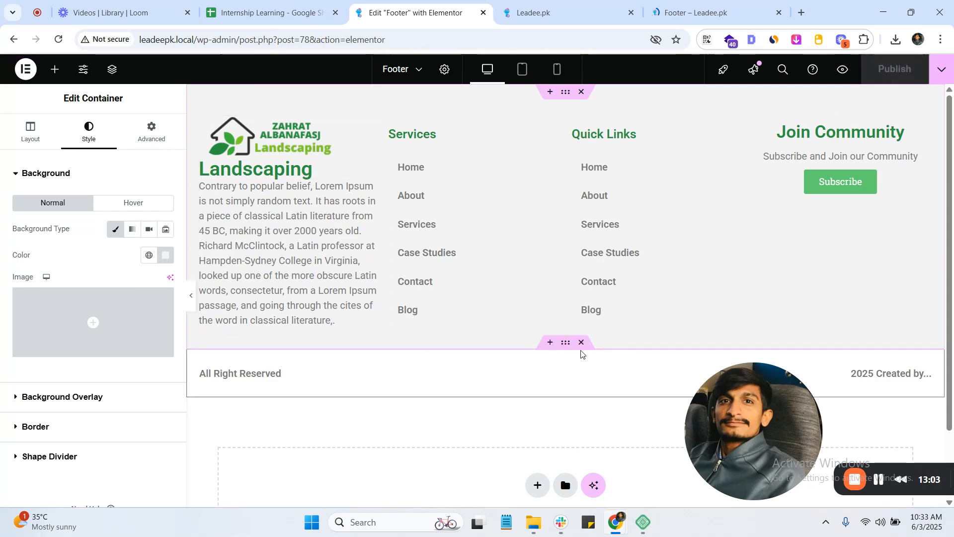
Step: Set the copyright row container's border type to None and its border radius to 0 px on all sides
left_click(567, 348)
left_click(84, 132)
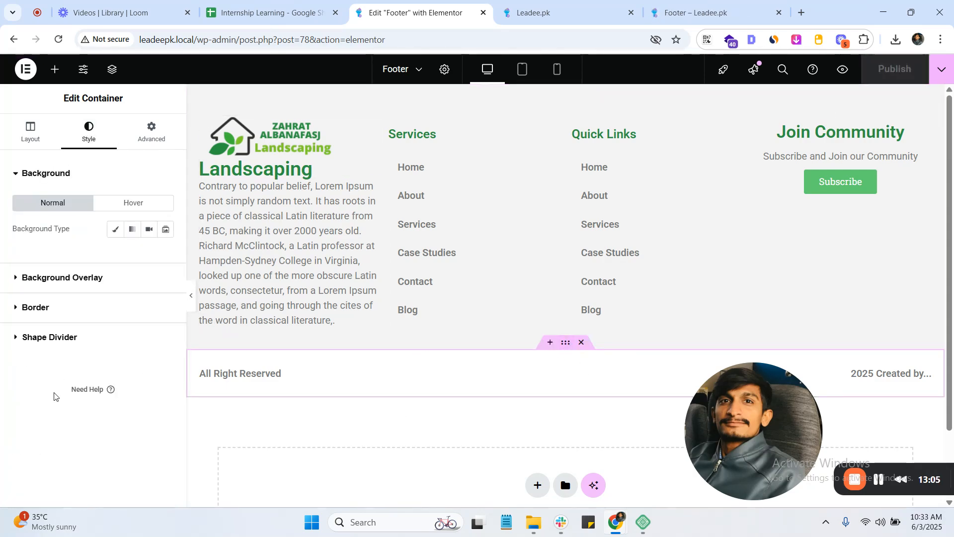
left_click(53, 308)
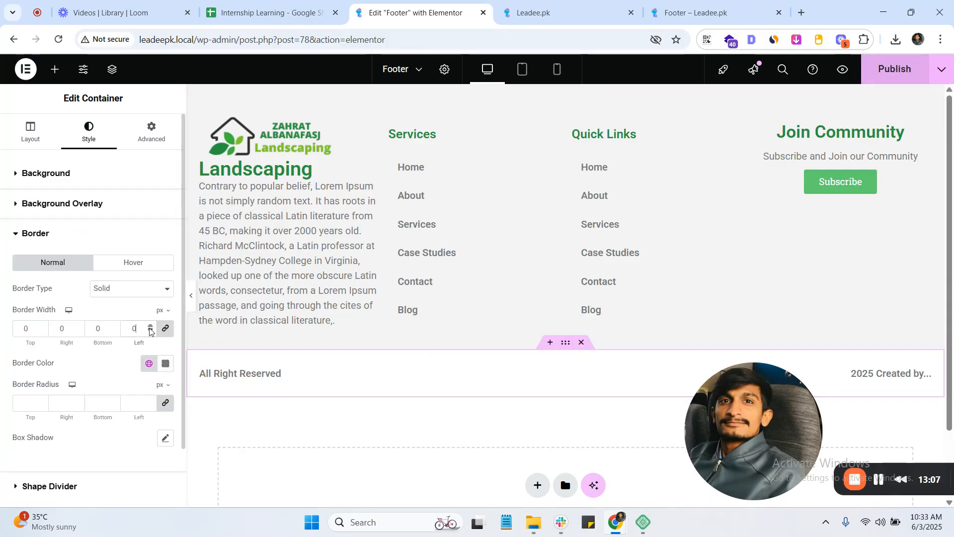
left_click(125, 289)
left_click(113, 321)
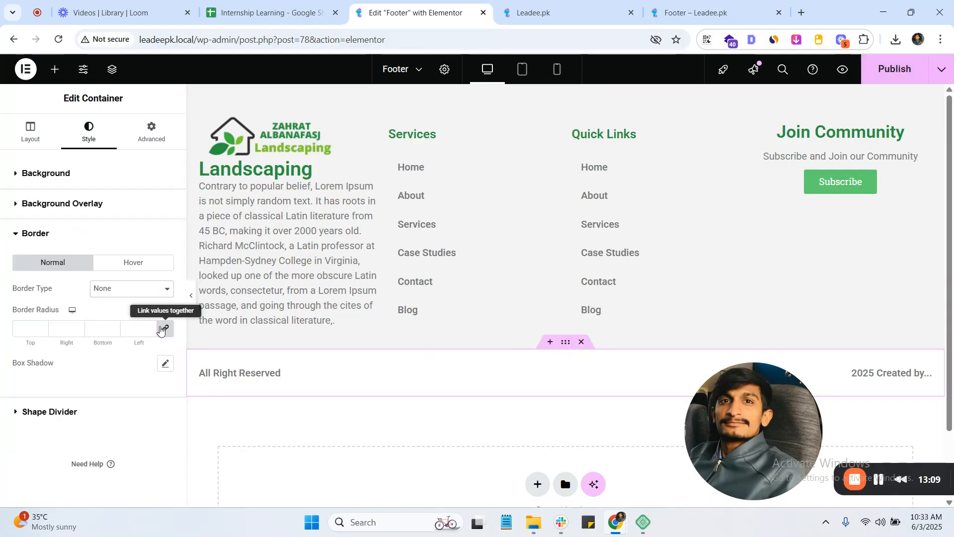
left_click(164, 328)
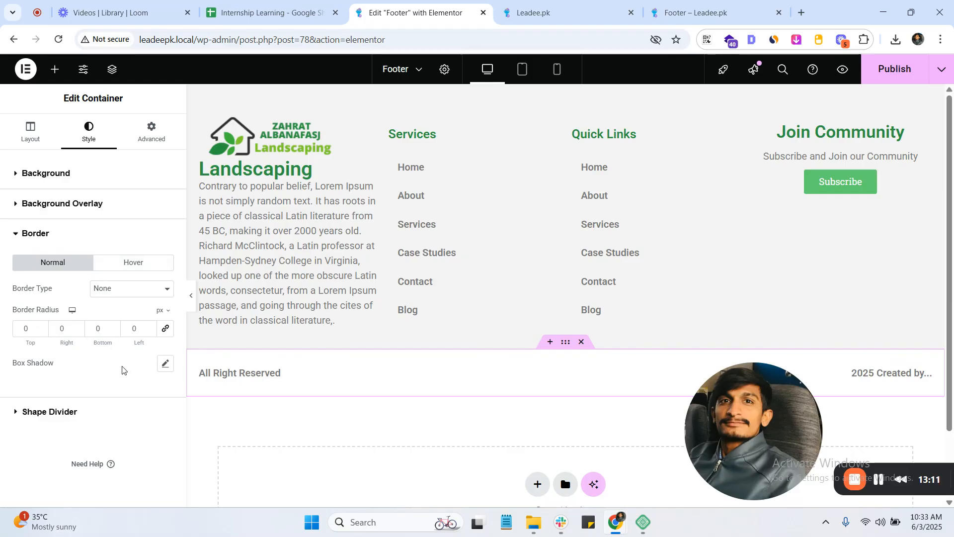
Step: Add a box shadow in rgba(209, 209, 209, 0.5) to the copyright row, preview it without the editing controls and publish the footer
left_click(165, 363)
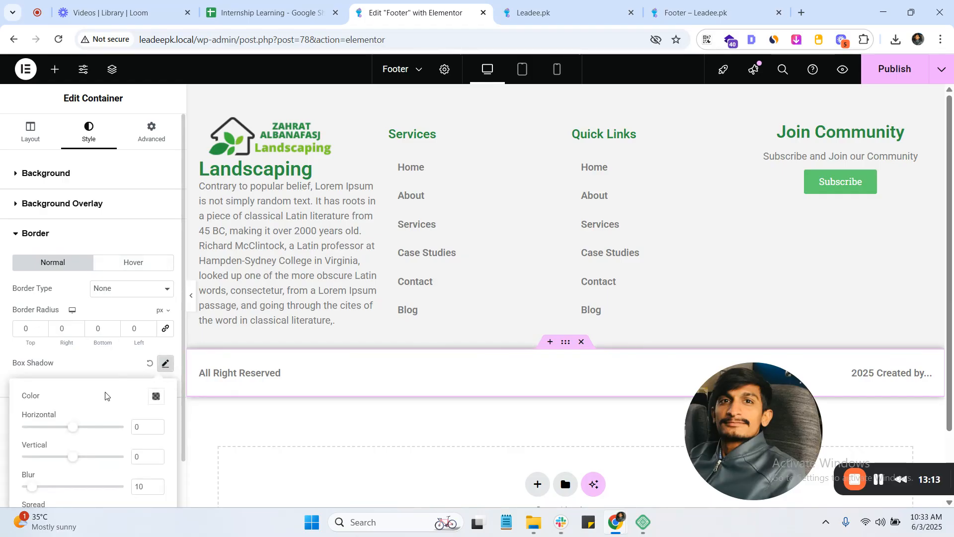
left_click(156, 396)
left_click(85, 247)
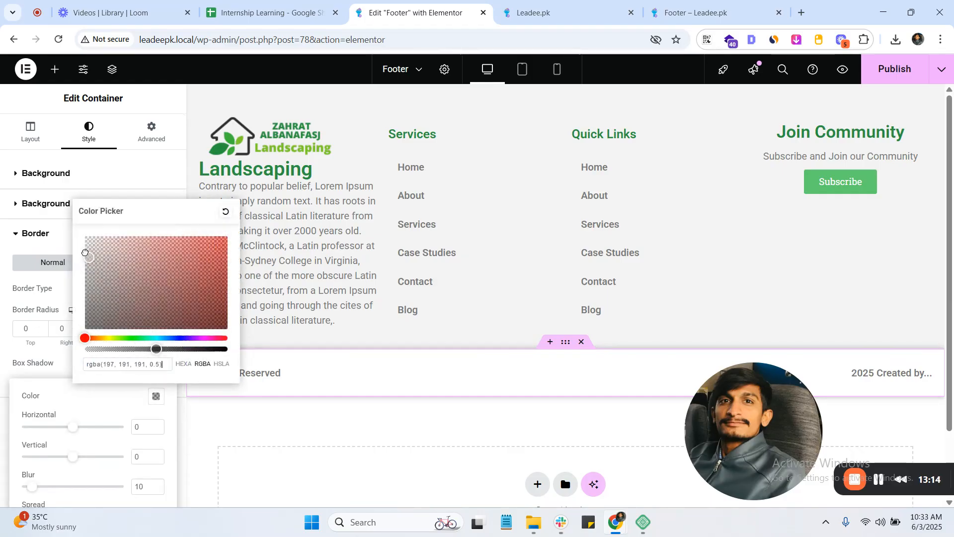
left_click_drag(62, 253, 64, 249)
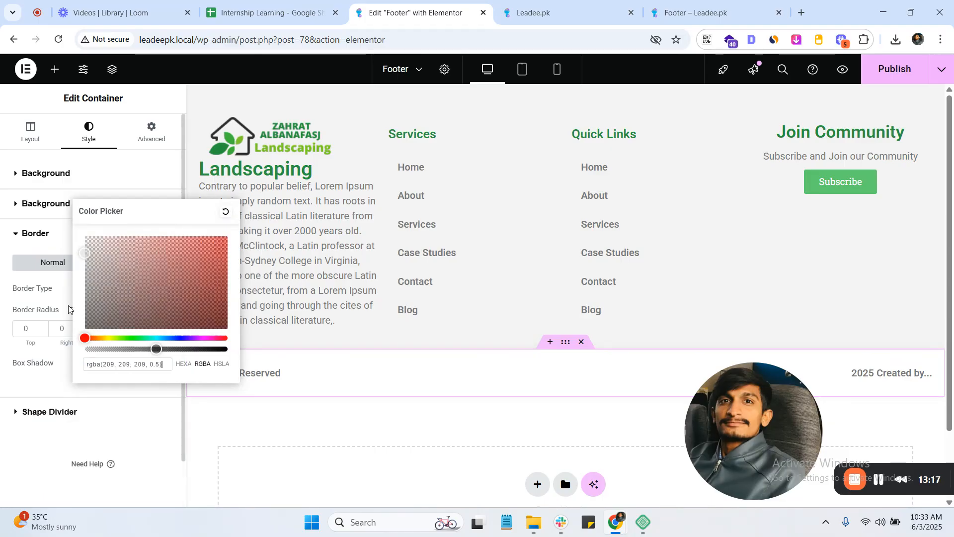
left_click(3, 344)
left_click(190, 295)
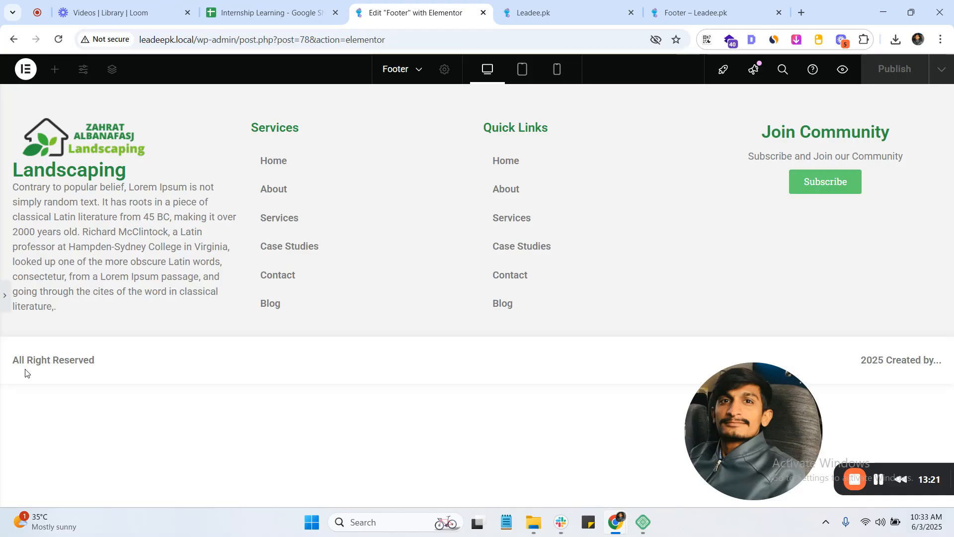
left_click(2, 297)
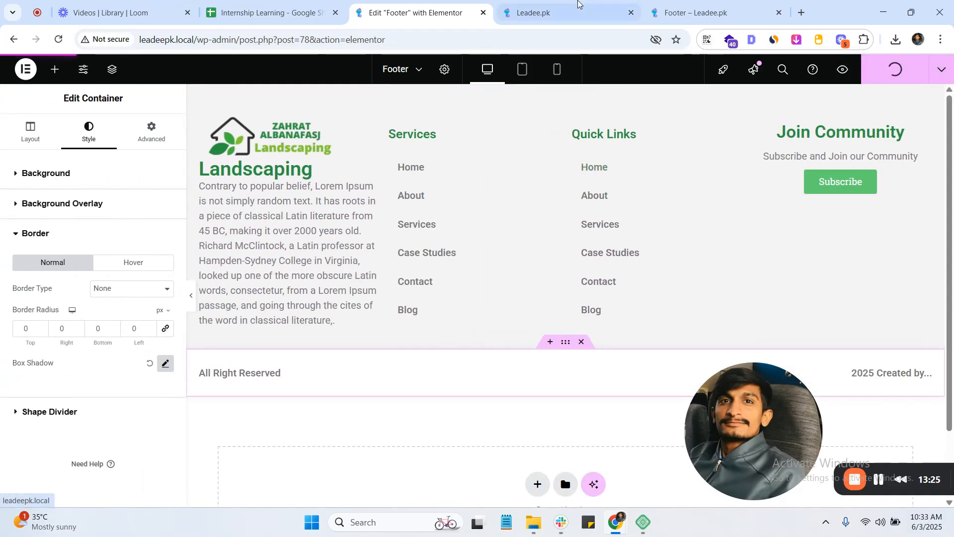
Step: Reload the live site to check the footer's styling, close the separate Footer preview page and return to the footer editor
left_click(532, 13)
left_click(58, 39)
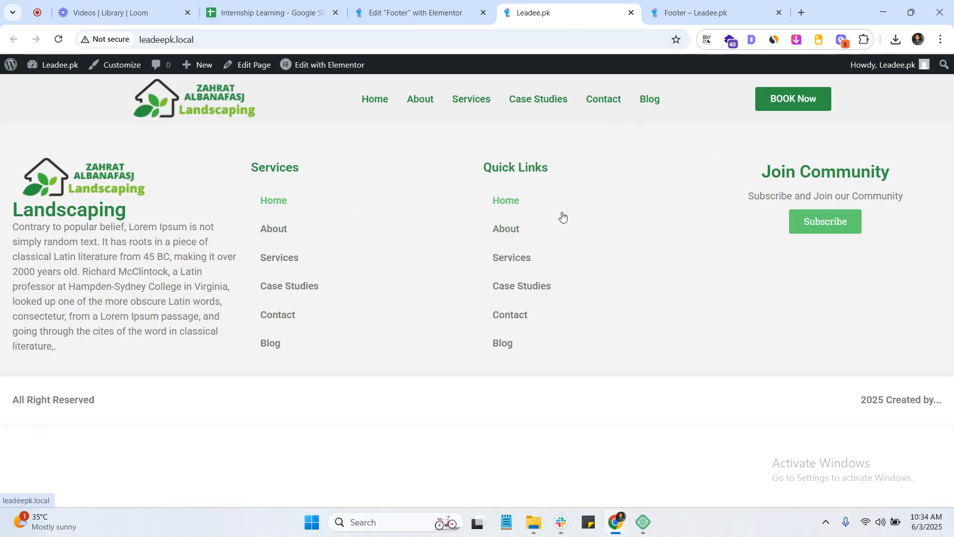
left_click(415, 12)
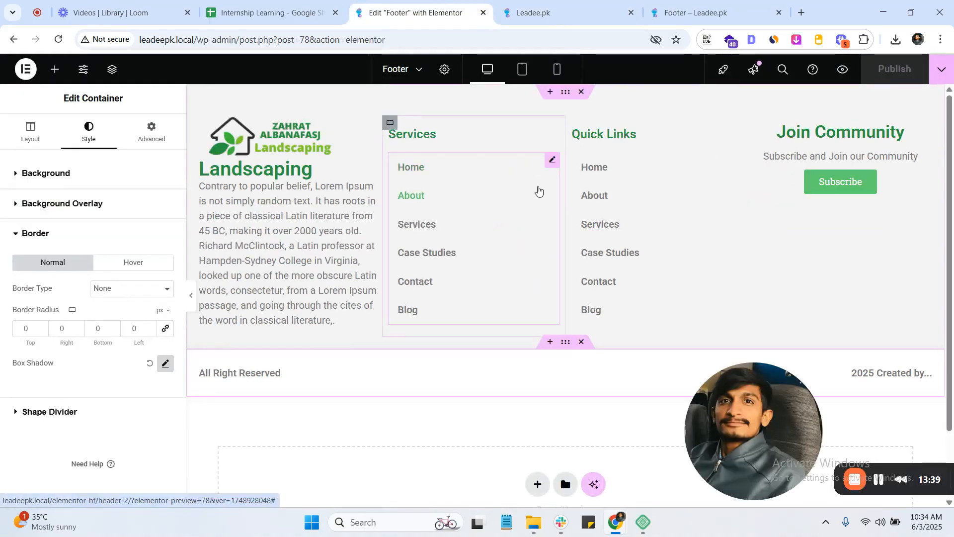
left_click(704, 2)
left_click(778, 13)
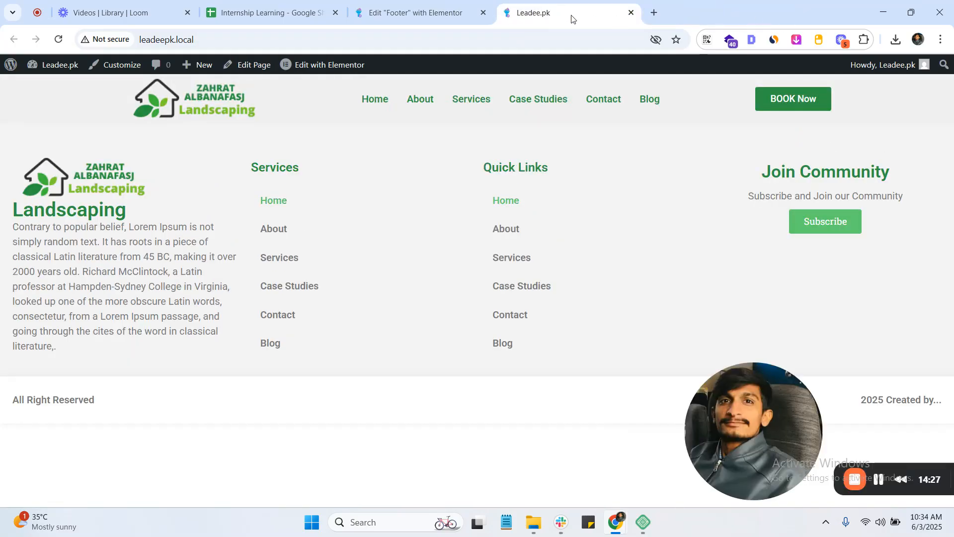
left_click(447, 4)
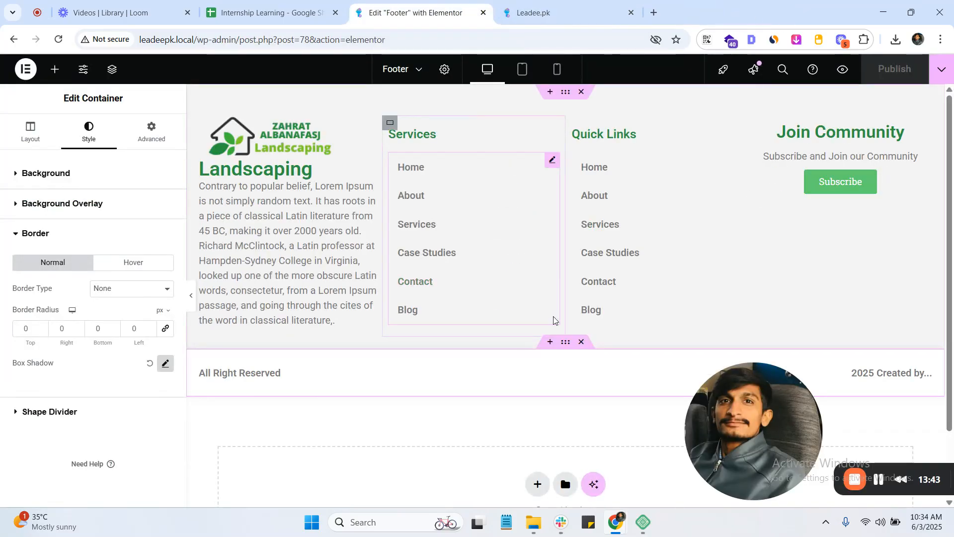